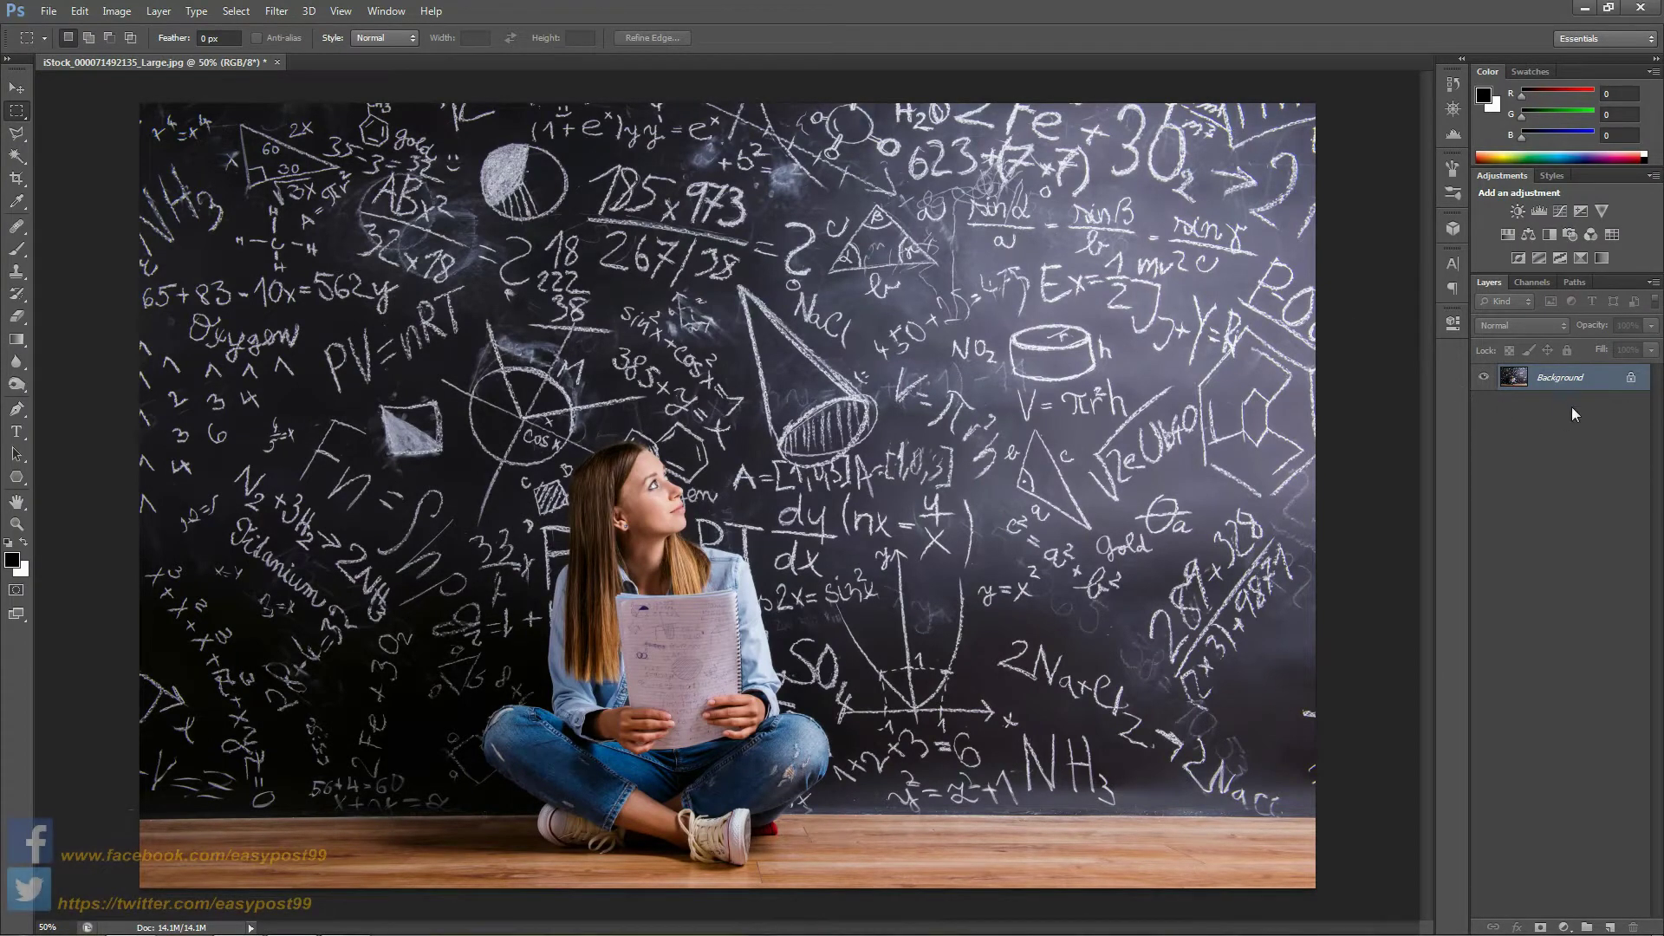
- Rename the locked Background layer to 'Photo', making it a regular editable layer
double_click(1565, 378)
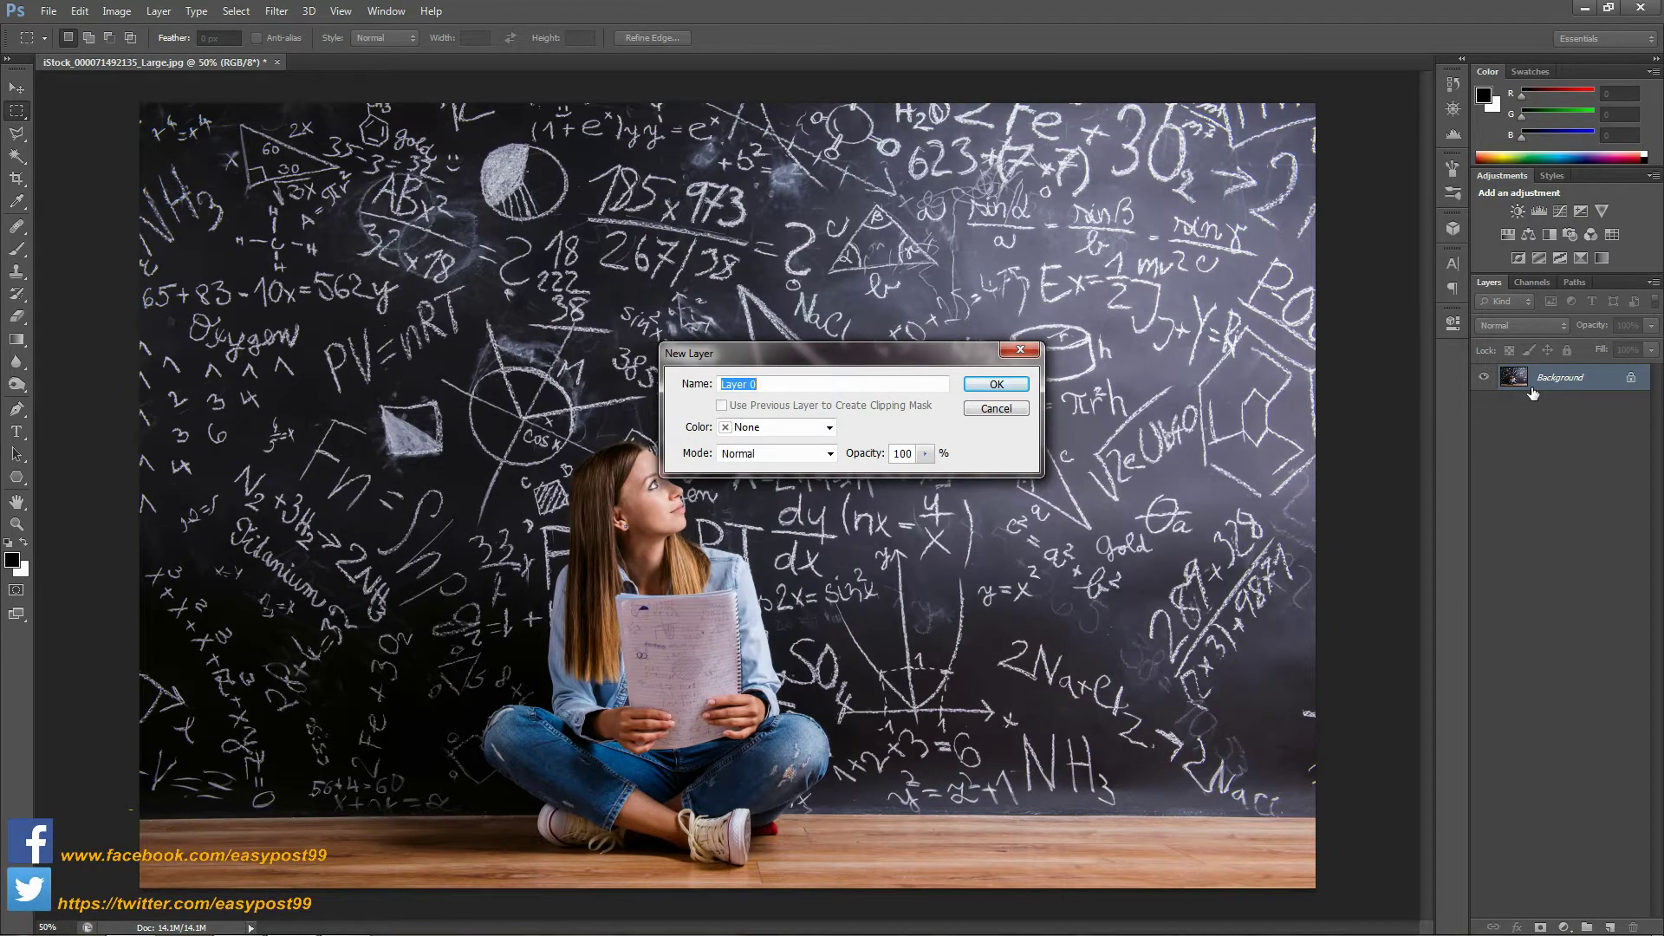
type("Photo")
key("Return")
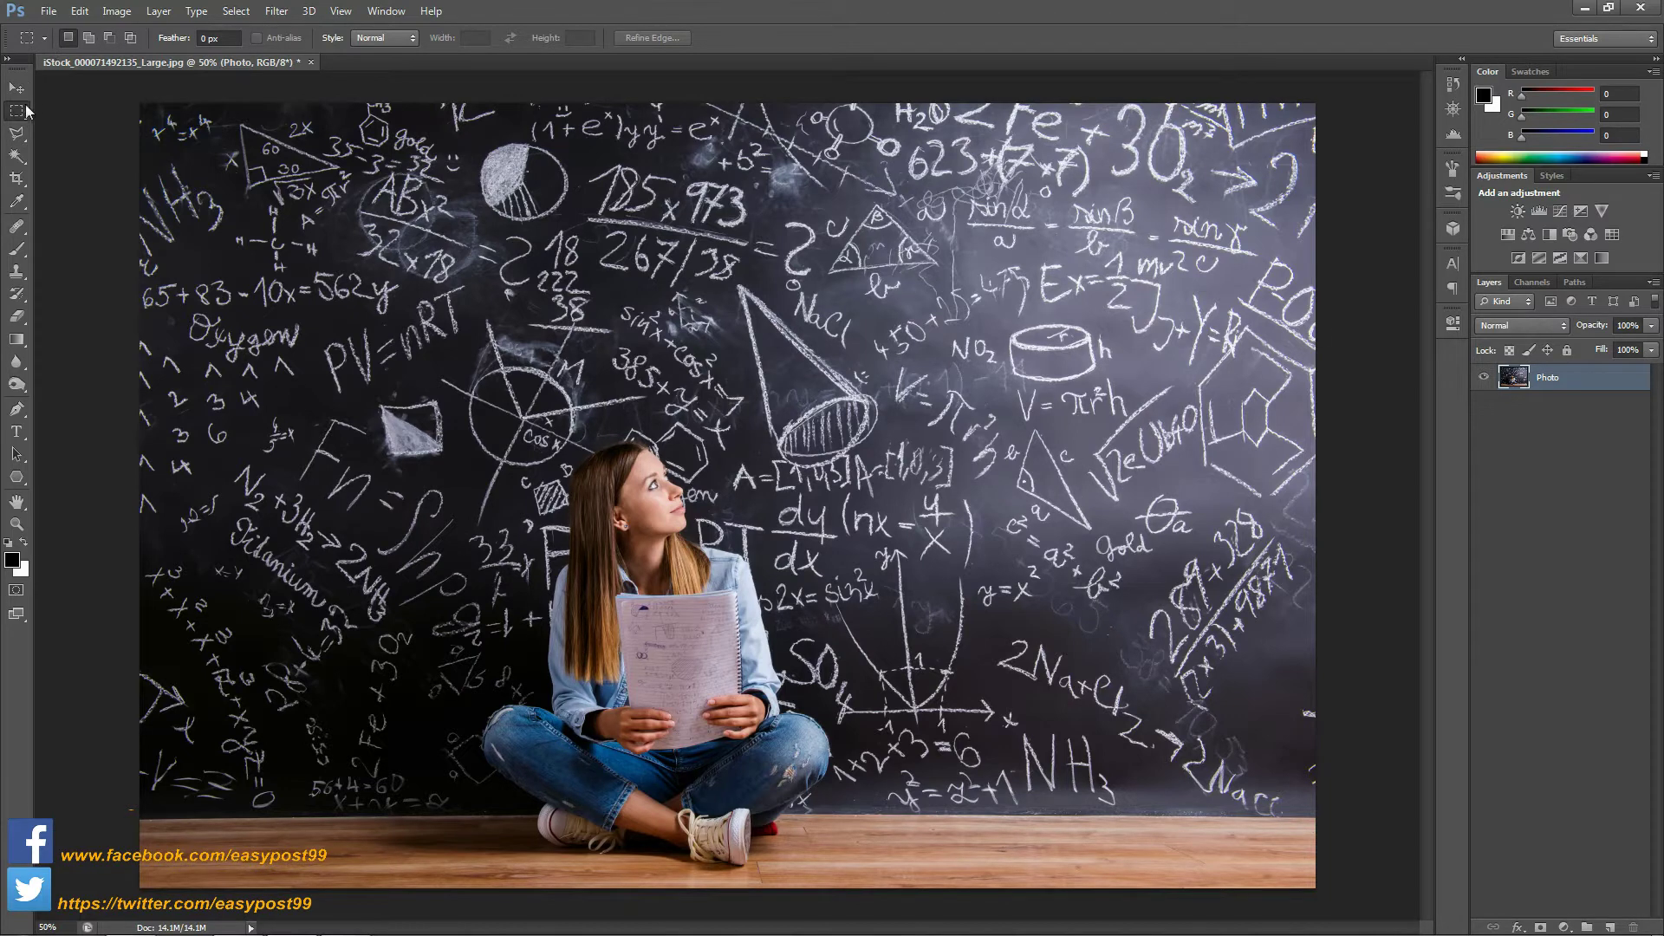
- Crop away the photo's left side and widen the canvas far to the right with transparent space
left_click(16, 178)
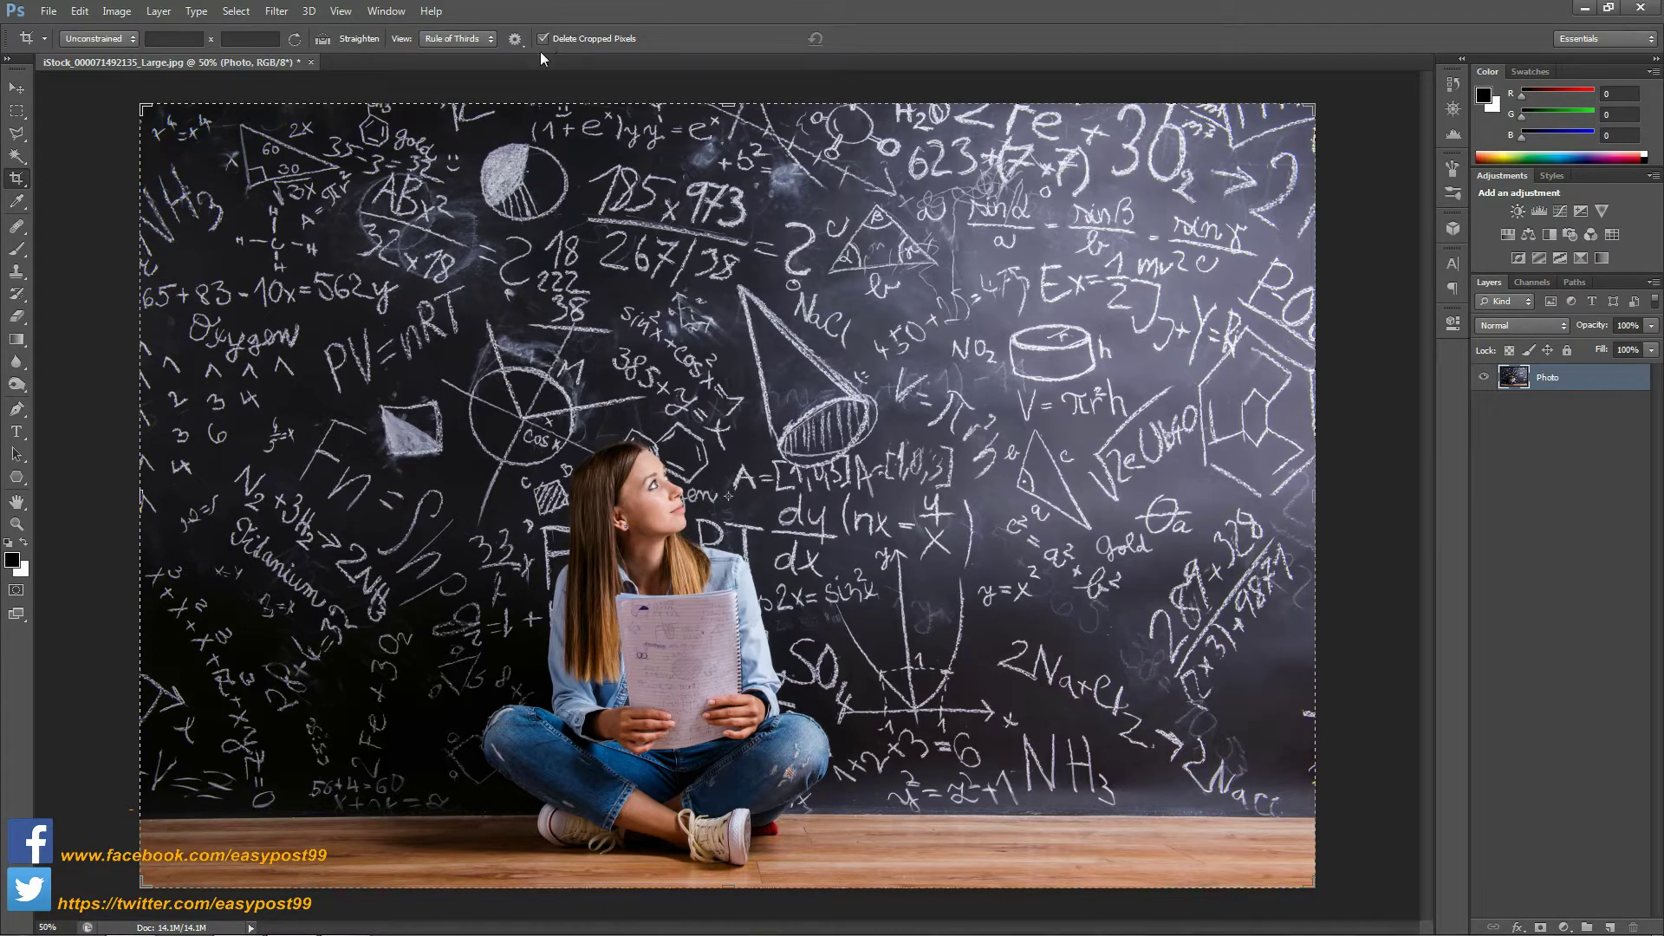
left_click_drag(141, 496, 294, 501)
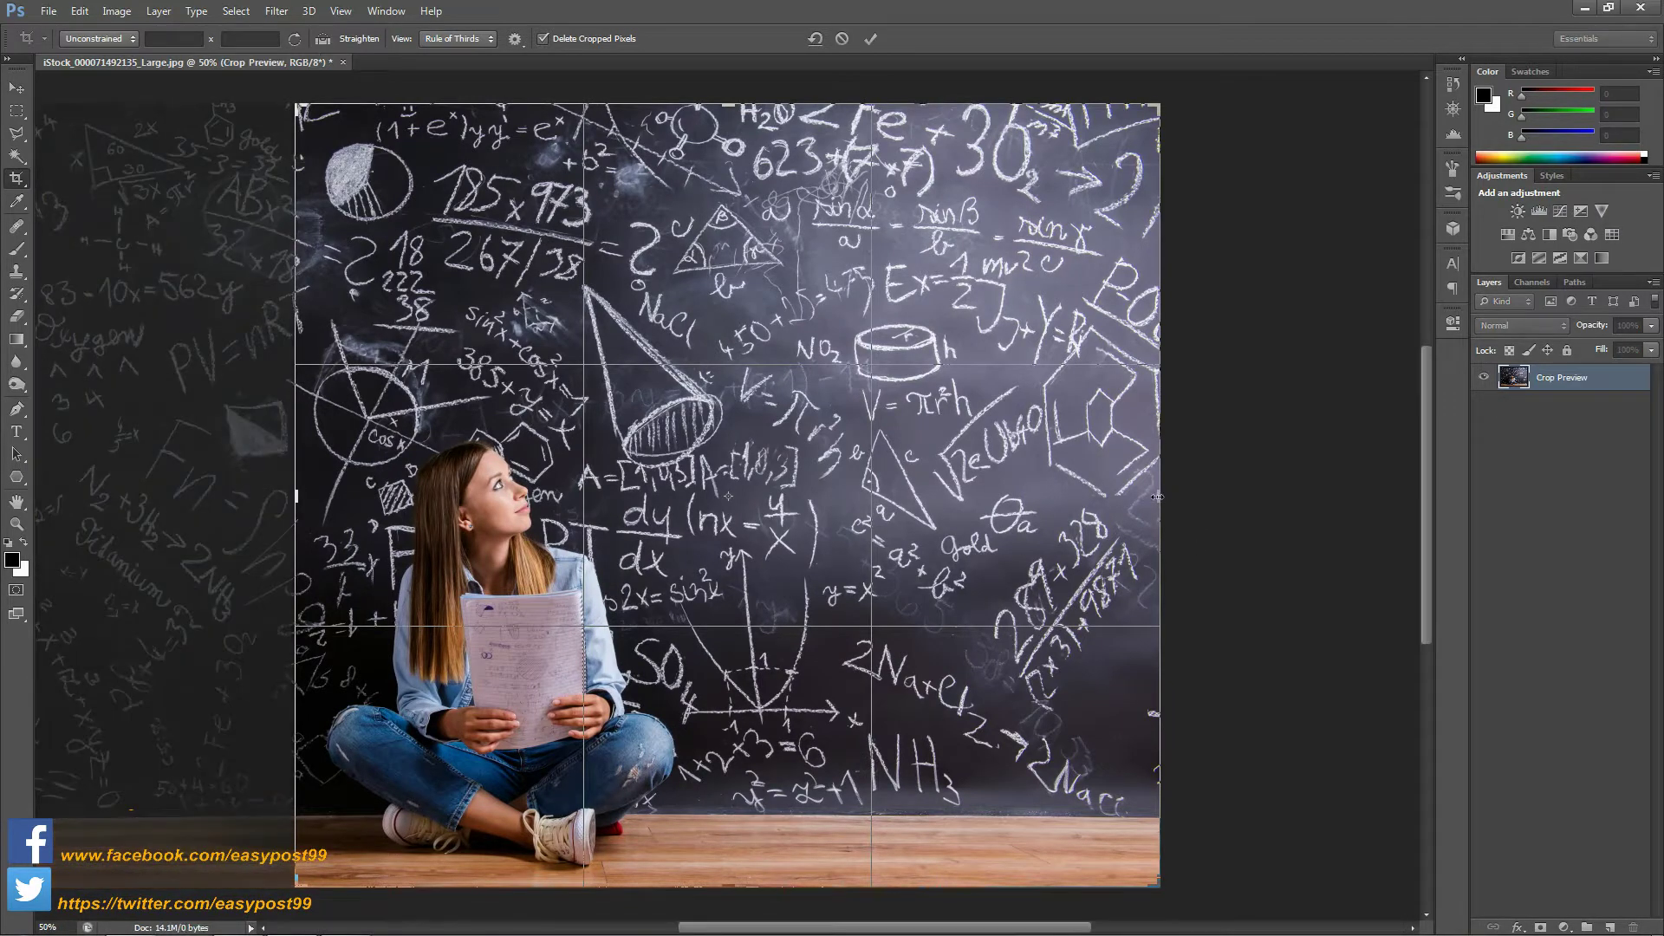
left_click_drag(1158, 497, 1376, 495)
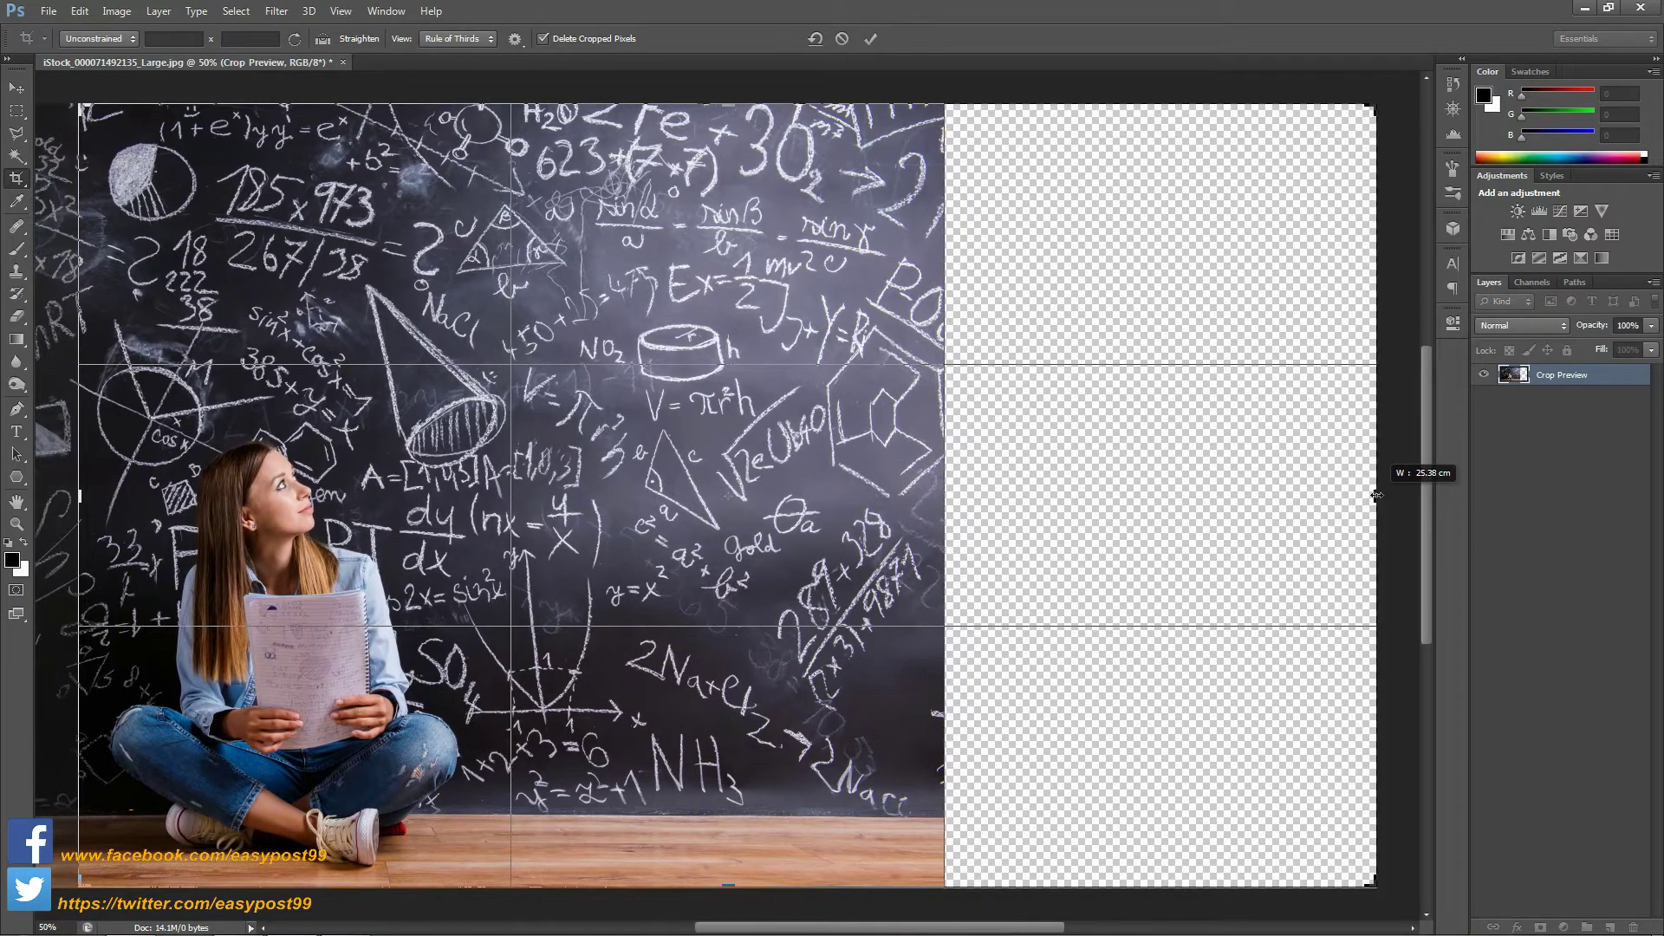
left_click(871, 38)
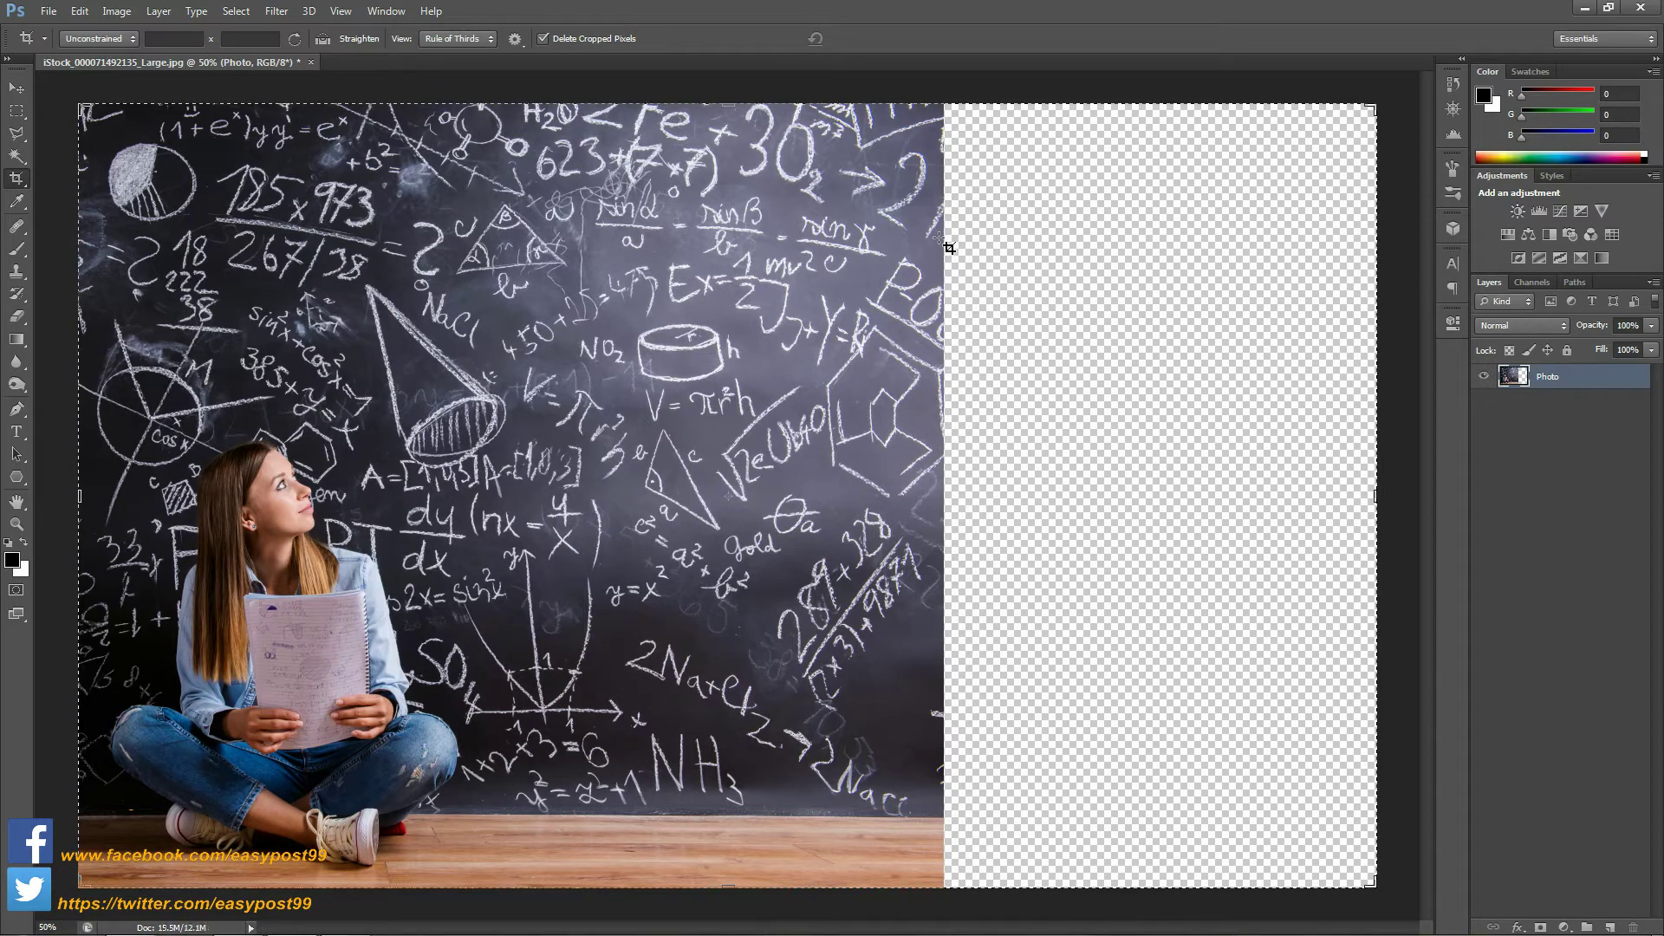
- View the Red, Green and Blue channels one by one, settling on Red
key("m")
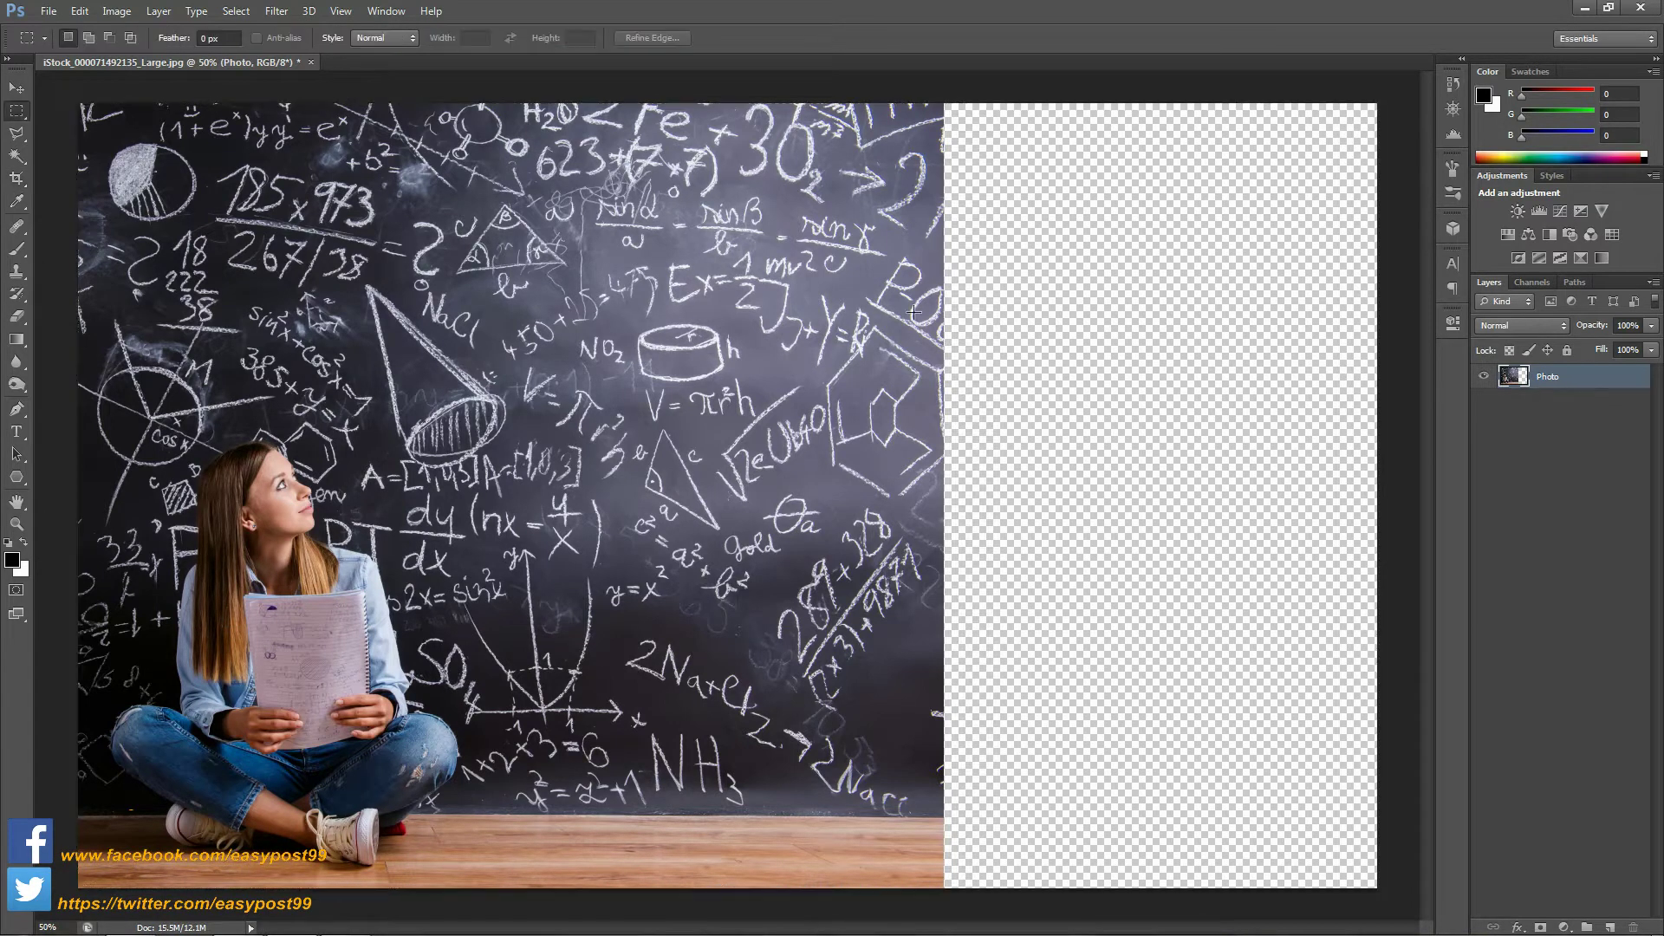
left_click(1532, 283)
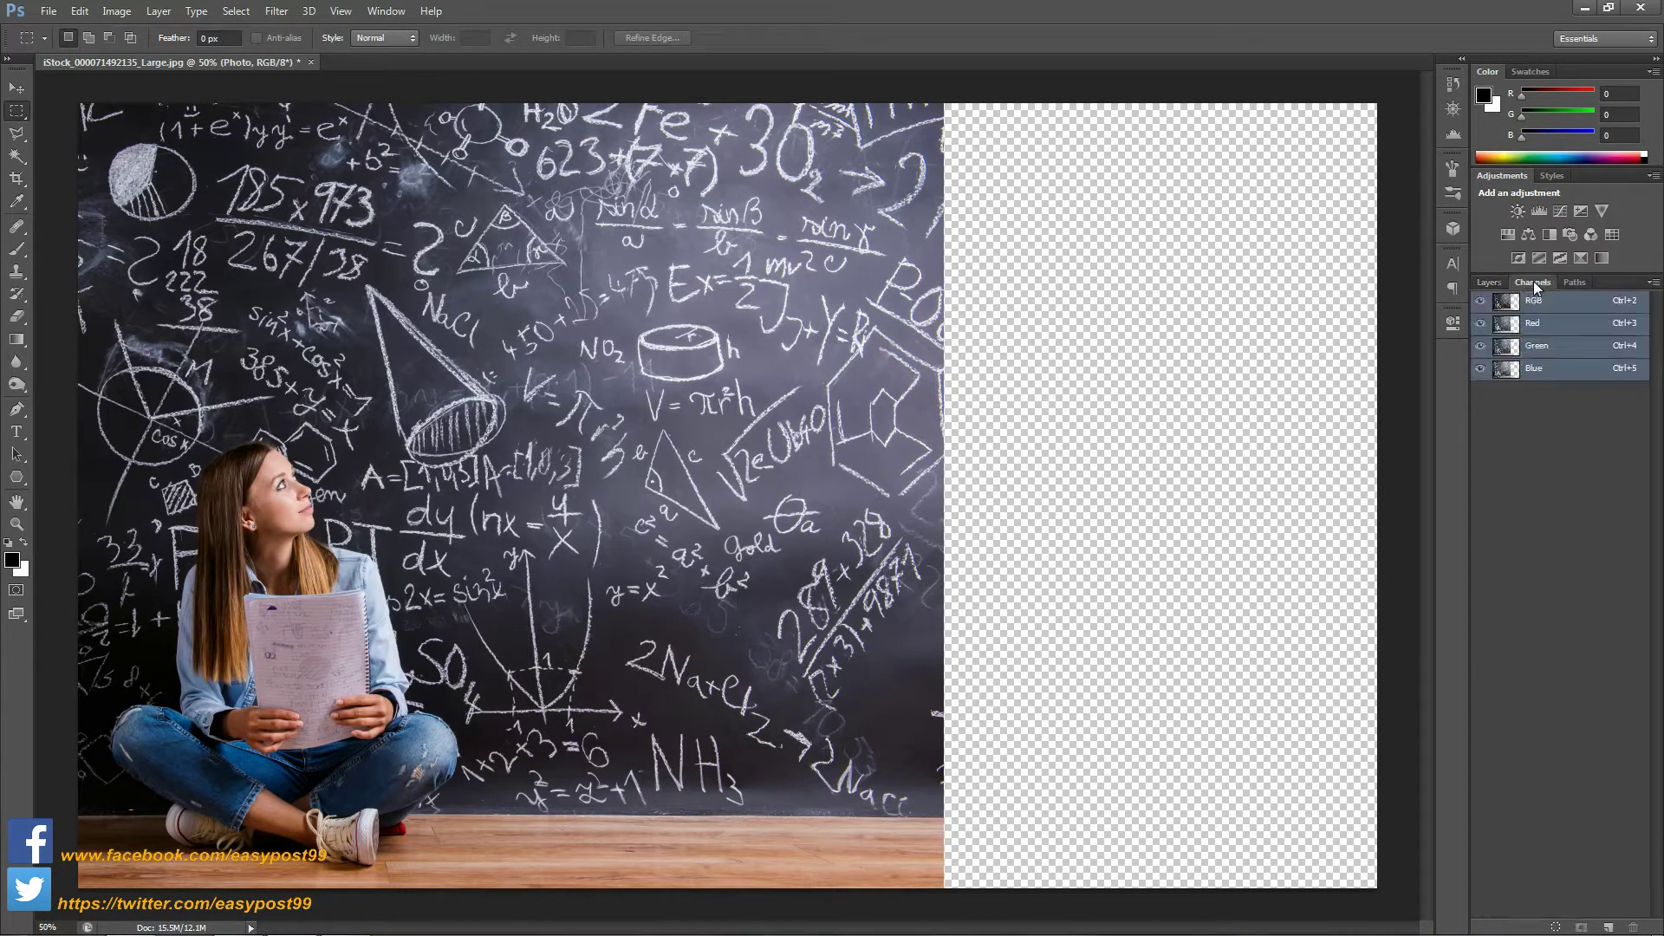
left_click(1536, 323)
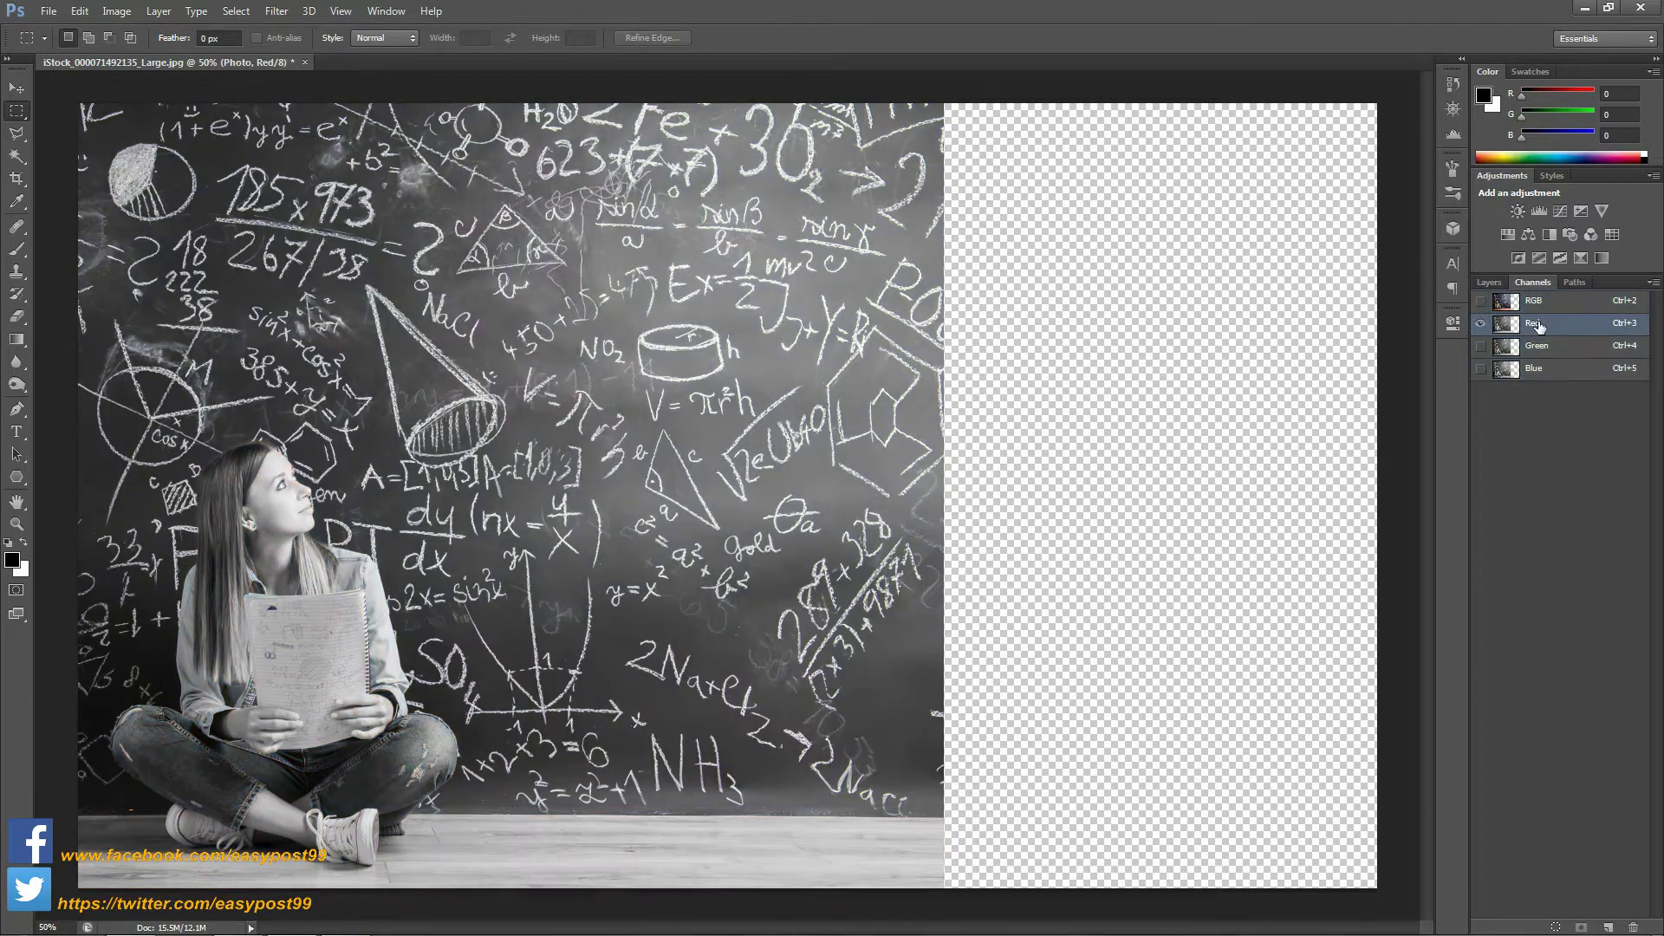
left_click(1537, 346)
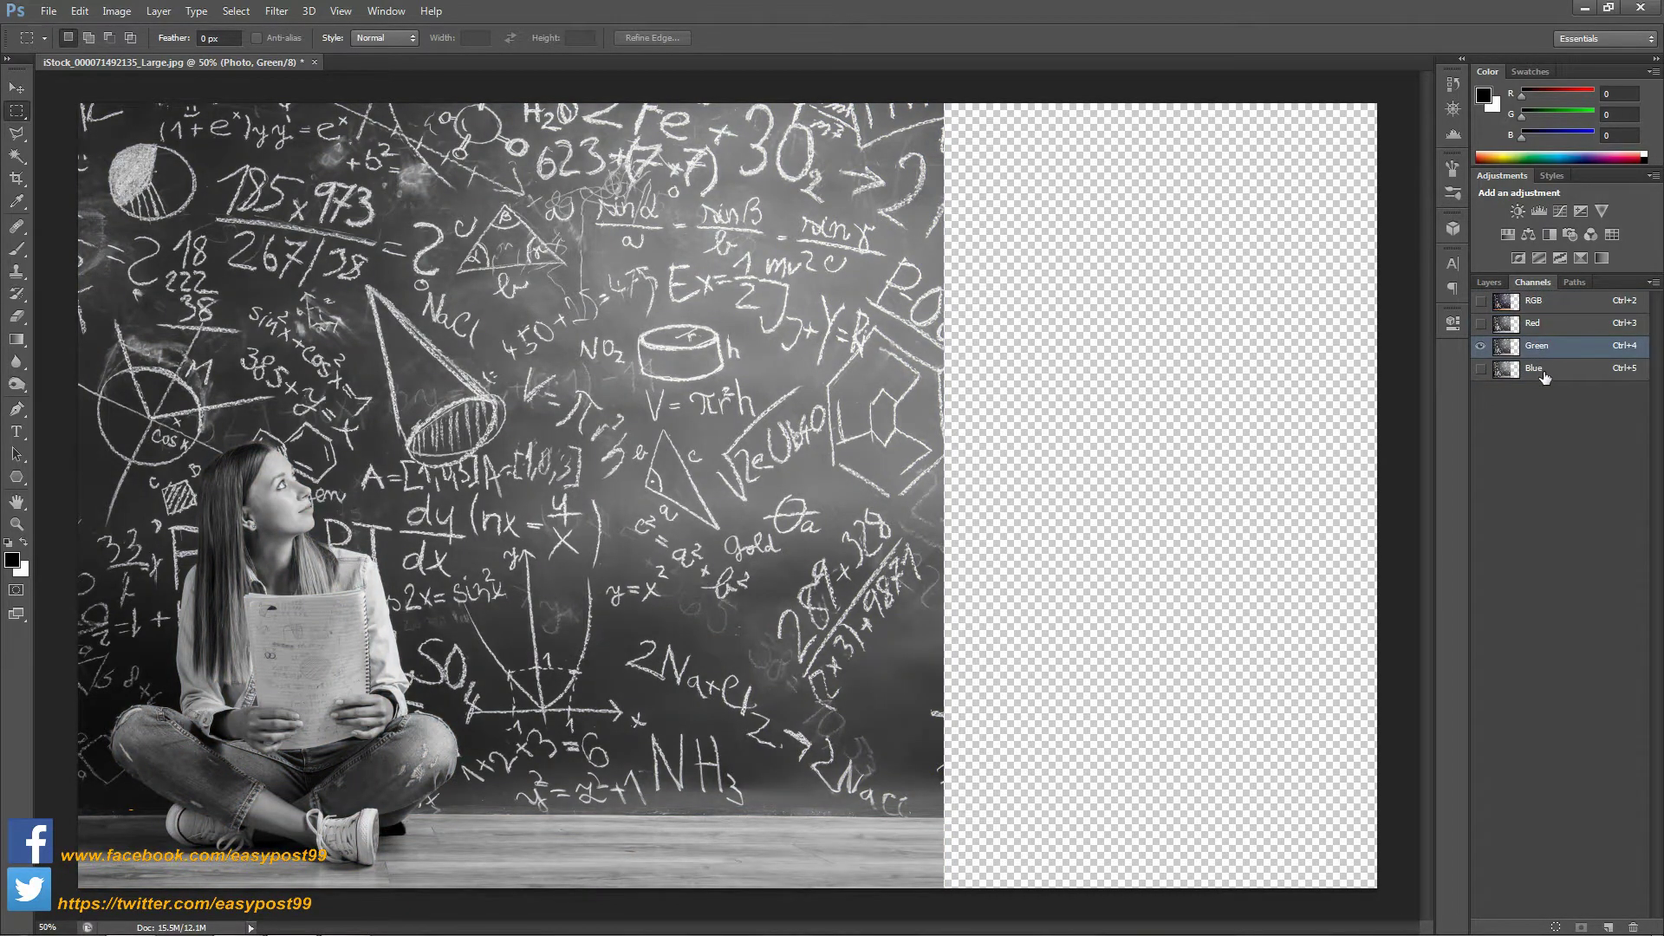
left_click(1535, 369)
left_click(1545, 327)
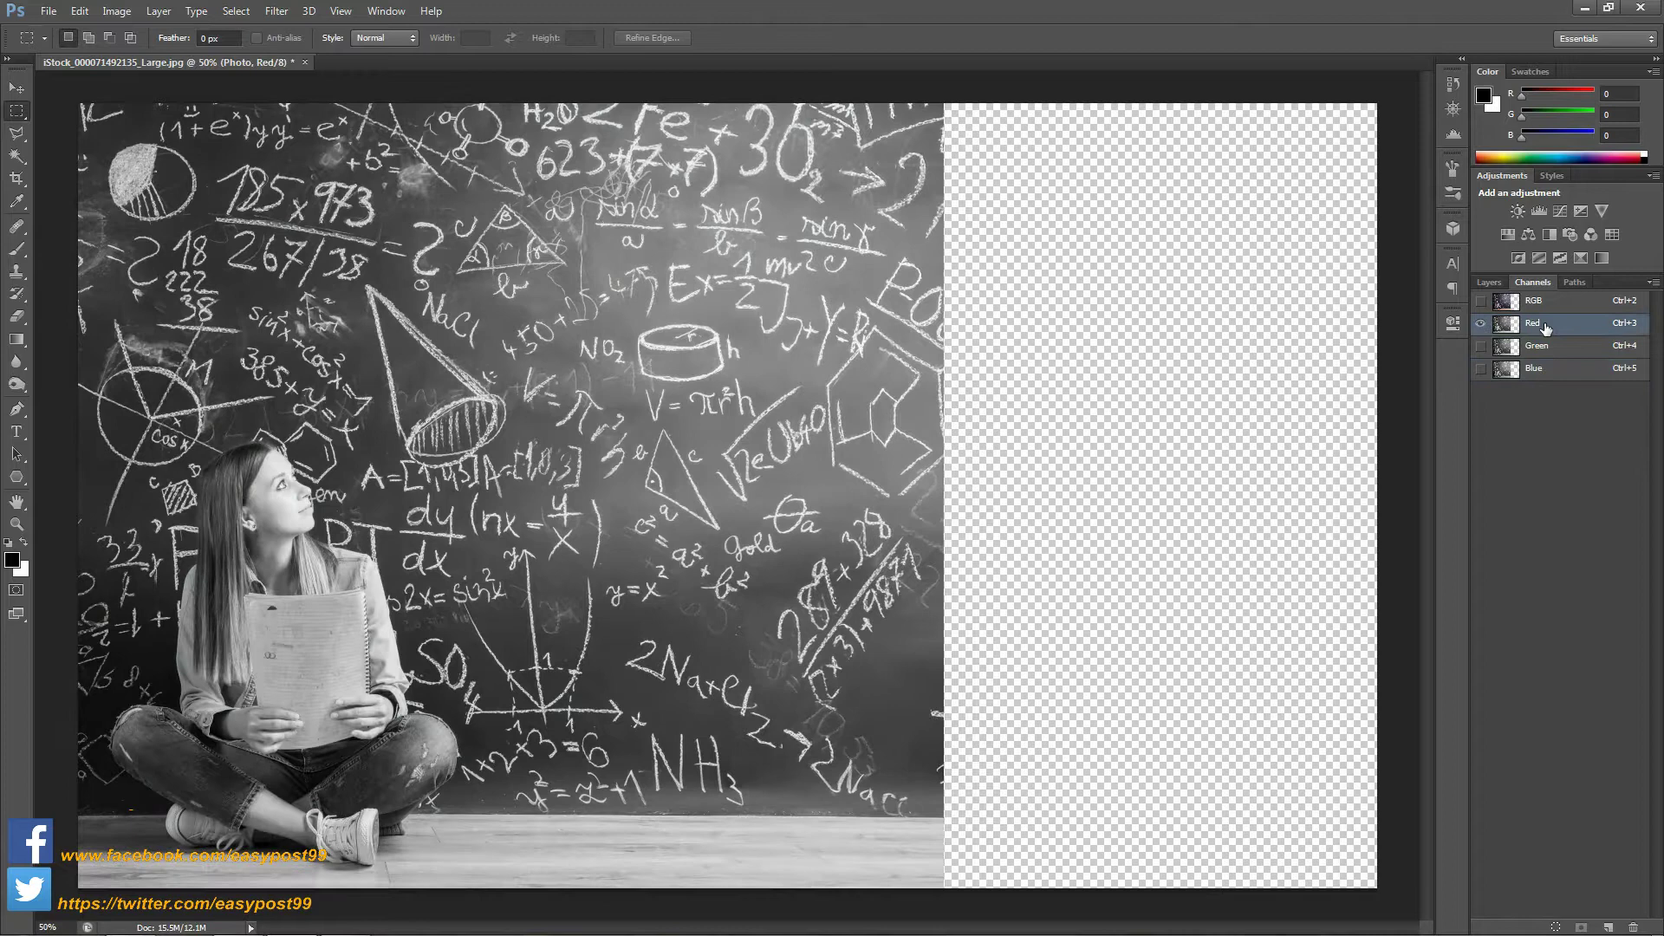
- Duplicate the Red channel as a new channel named Alpha
right_click(1545, 326)
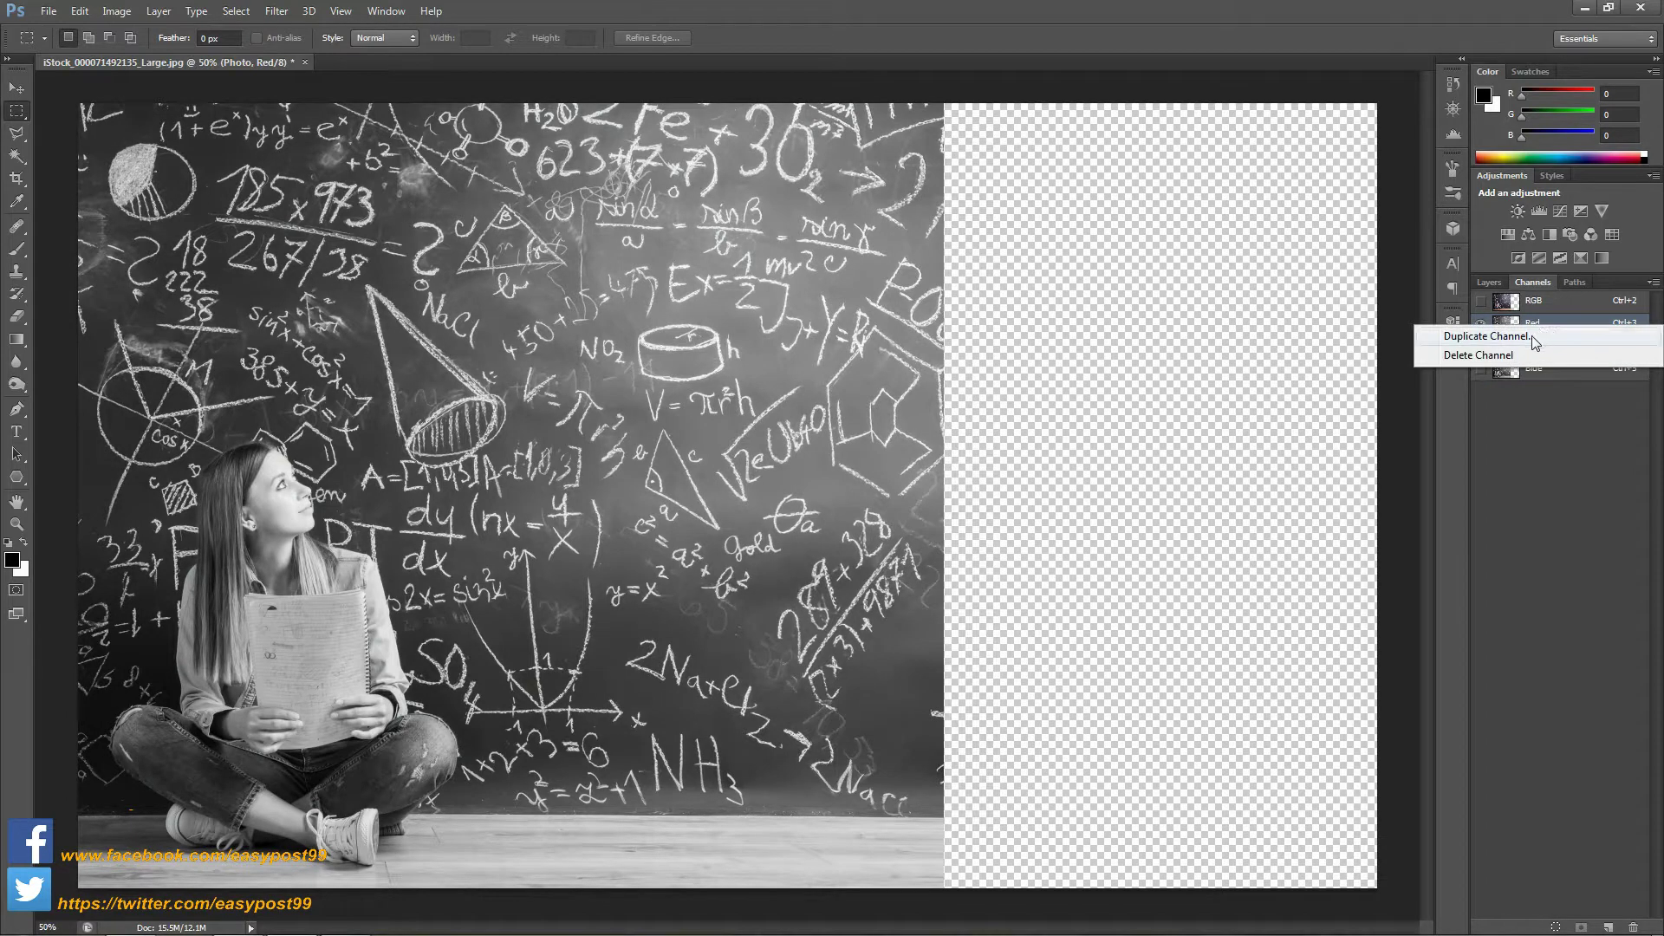
left_click(1485, 337)
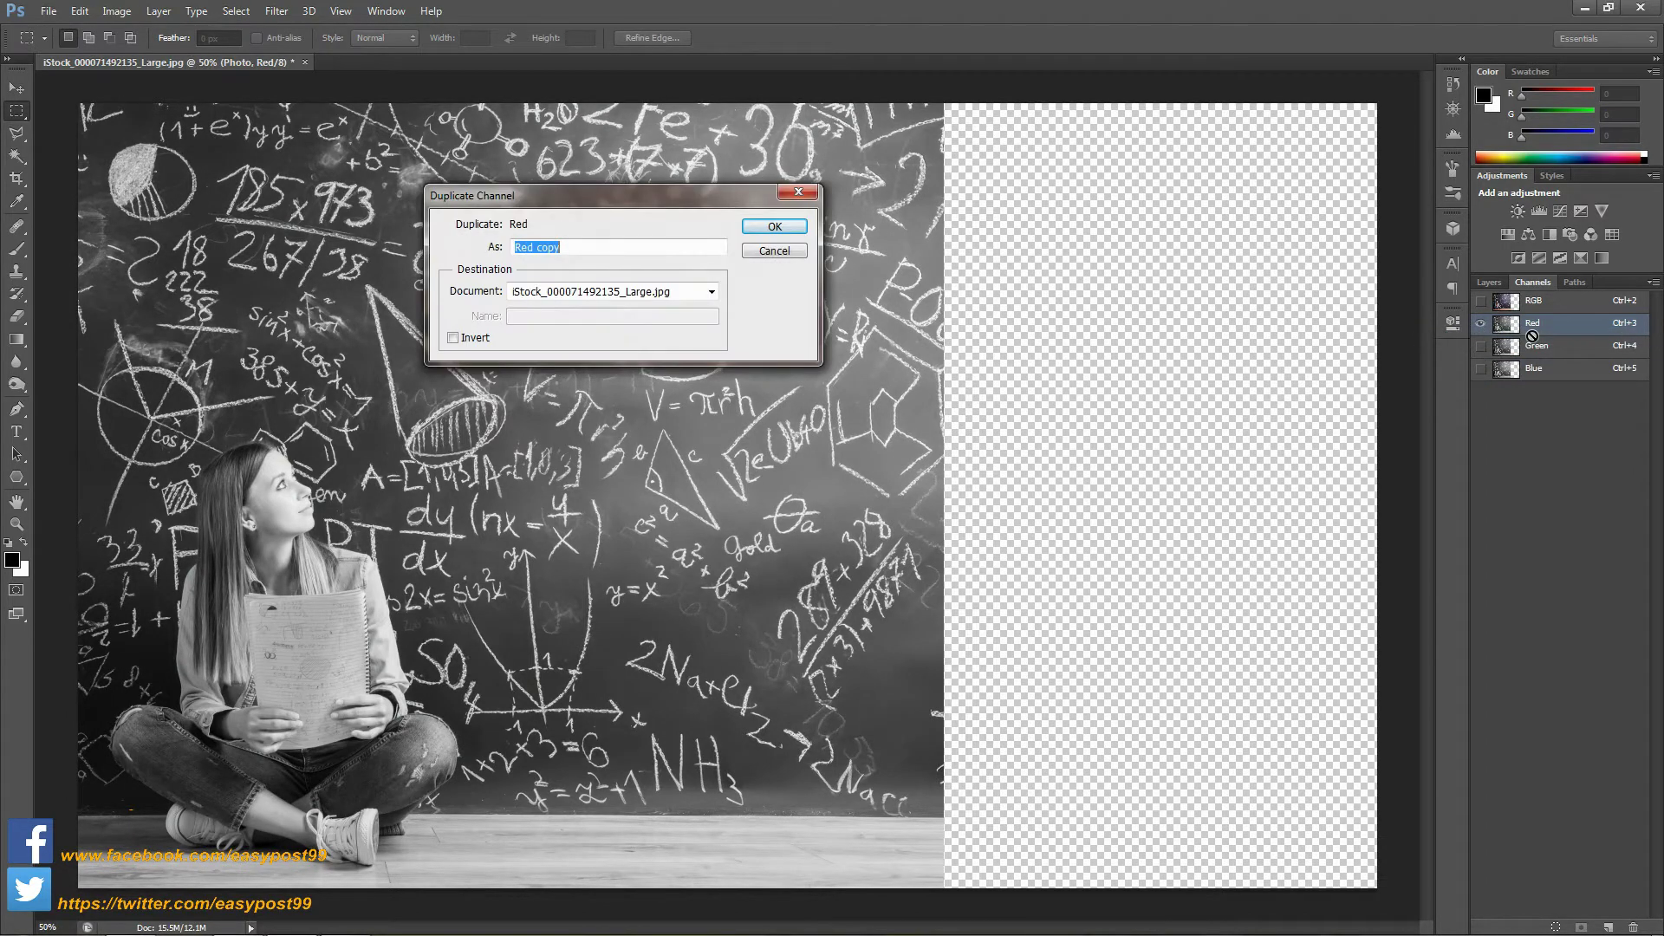
type("Alpha")
key("Return")
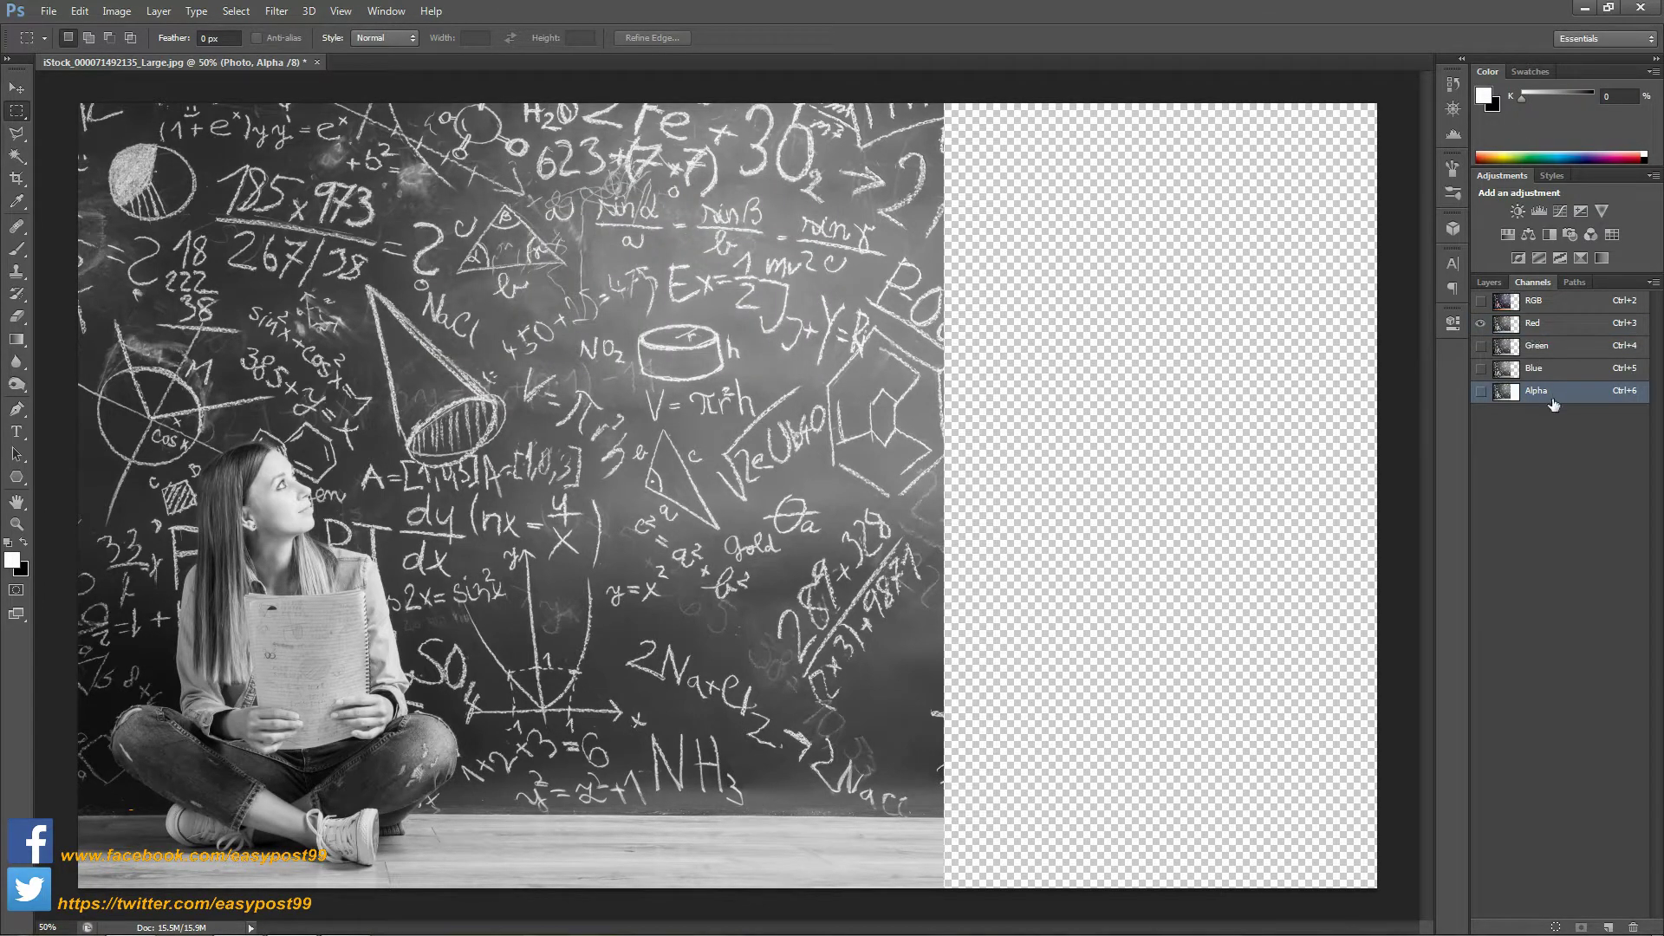
- Show only the Alpha channel and brush solid white over the girl's figure
left_click(1480, 390)
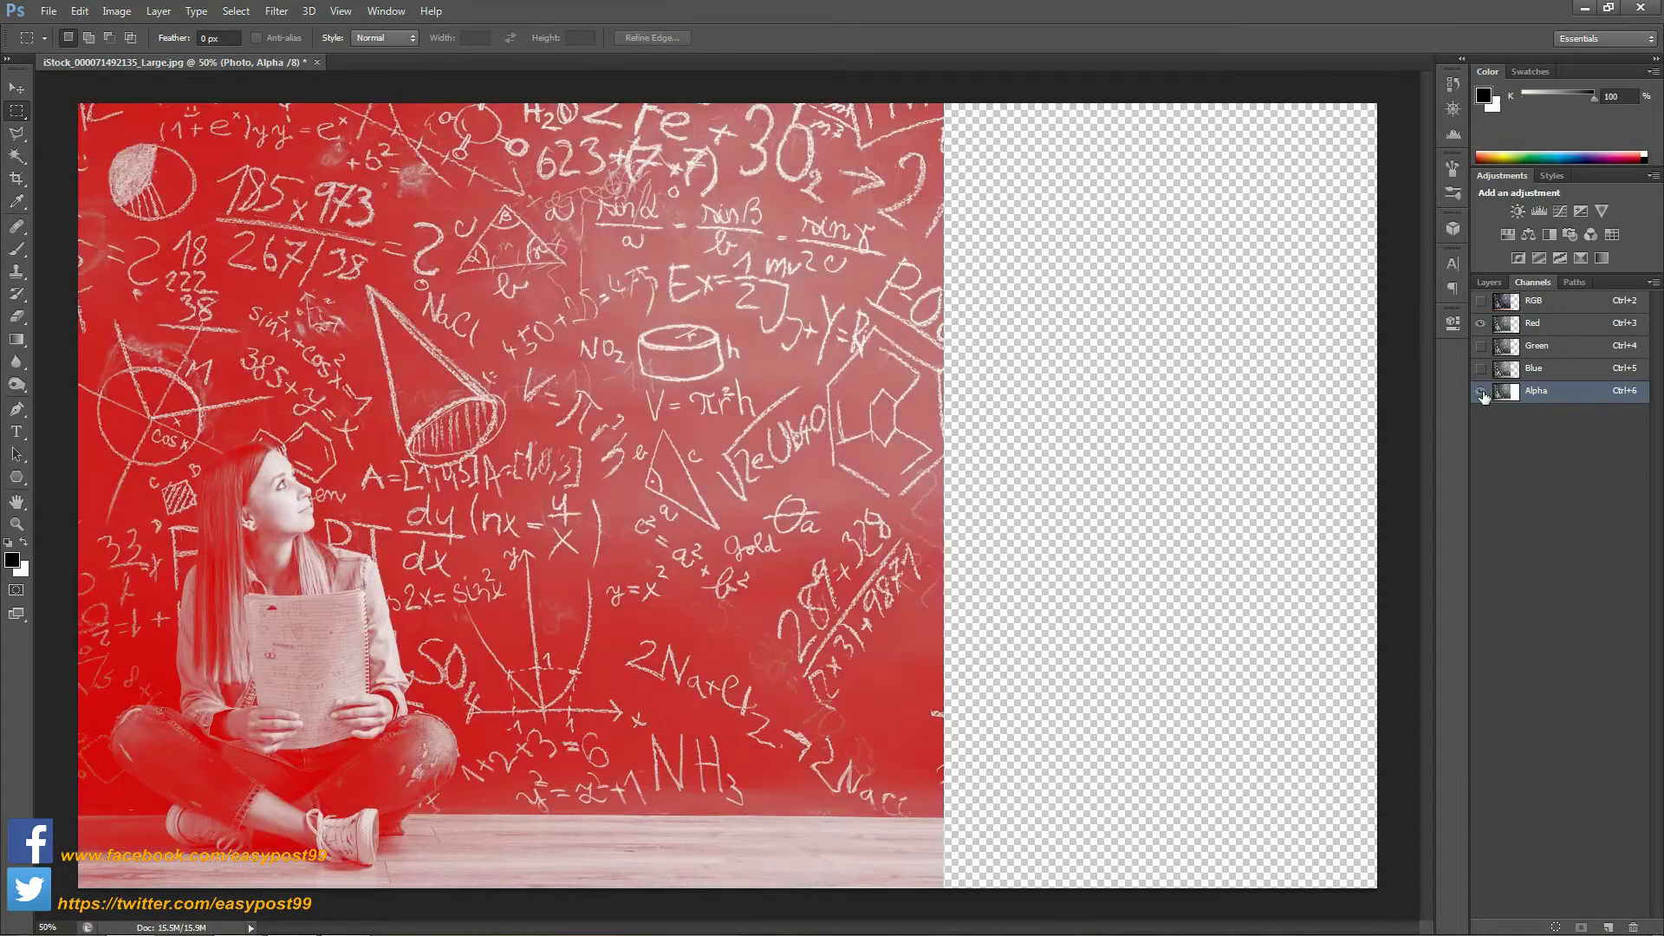
left_click(1480, 323)
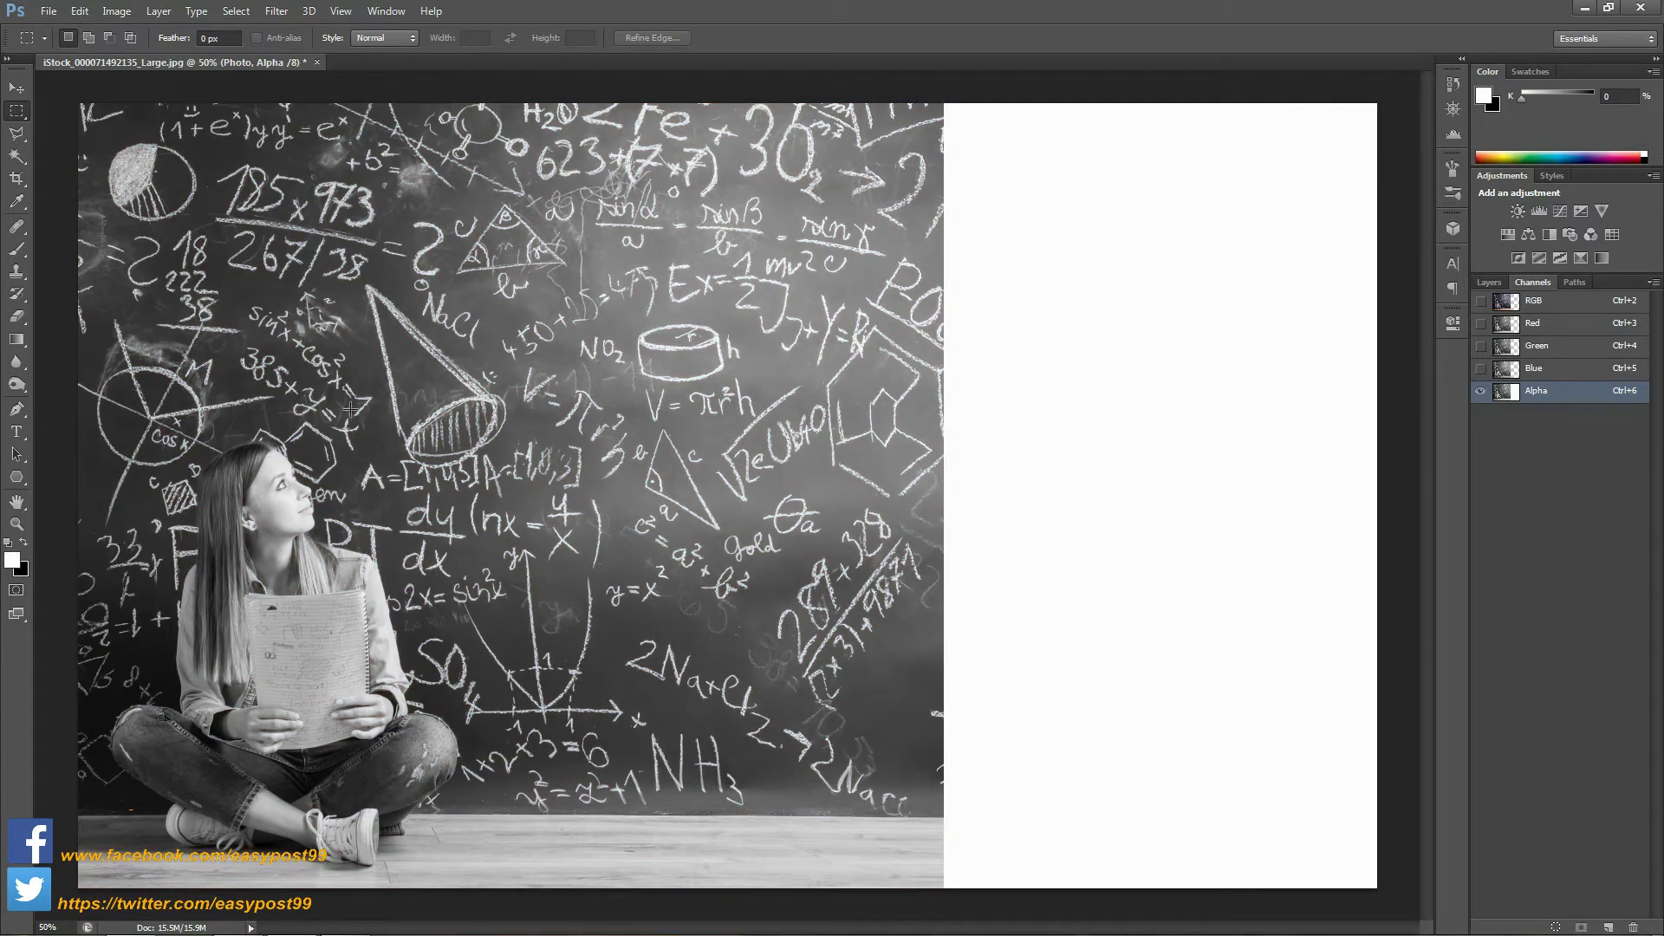
left_click(17, 251)
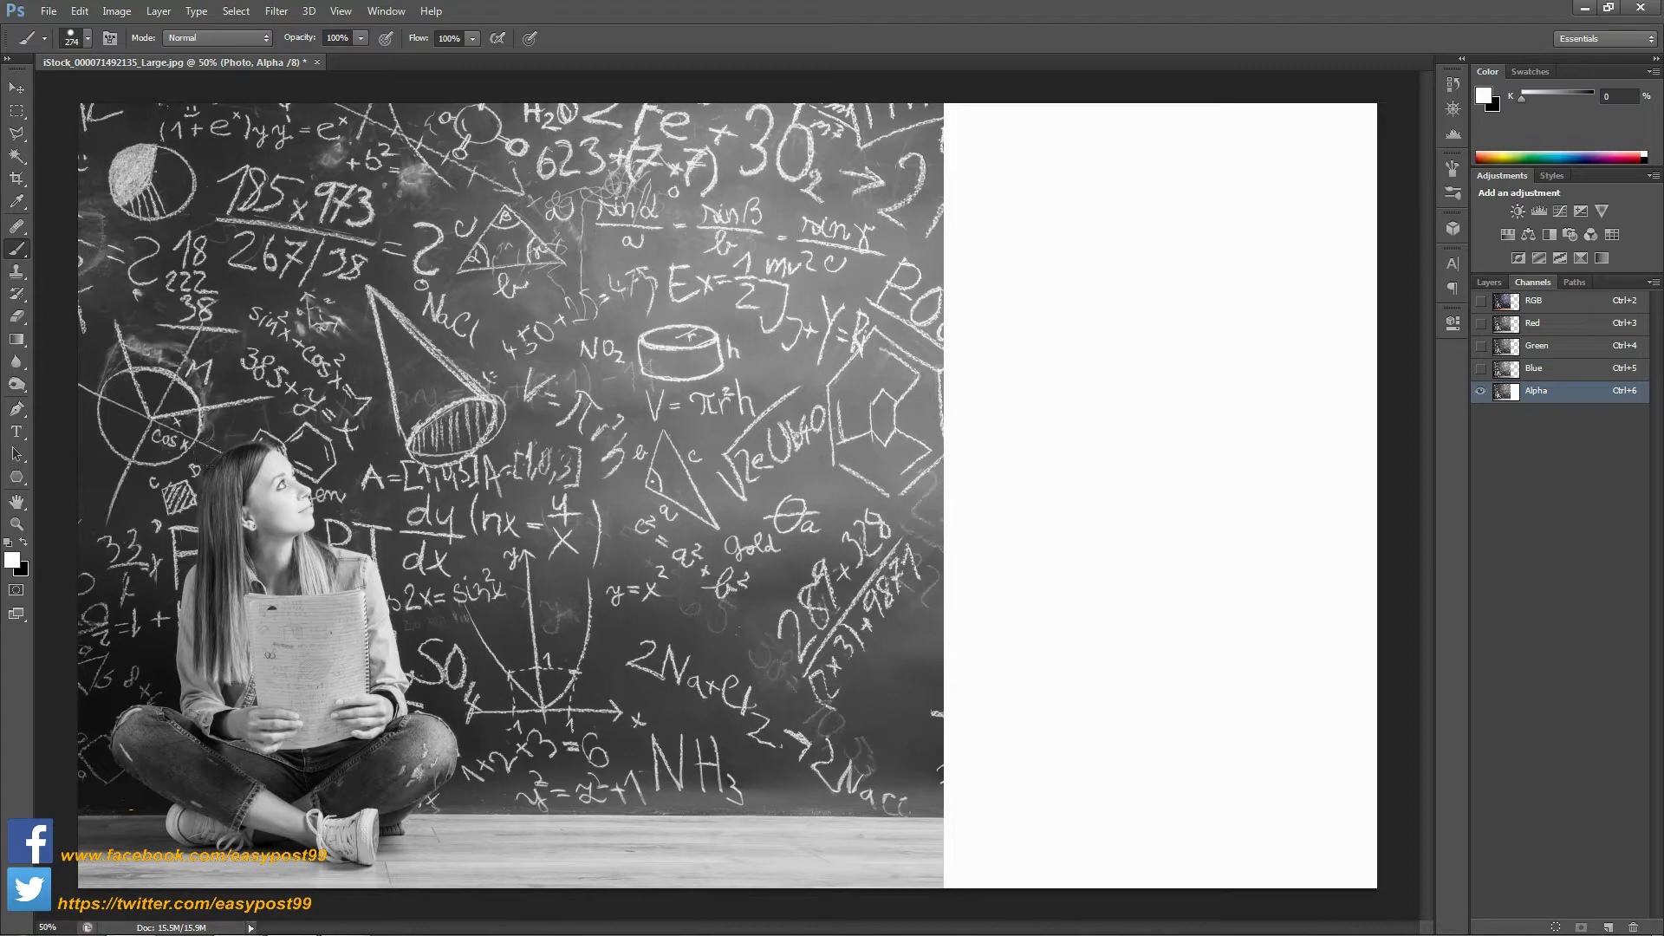
mouse_move(248, 490)
left_mouse_down()
mouse_move(355, 644)
mouse_move(364, 702)
mouse_move(404, 767)
mouse_move(265, 785)
mouse_move(165, 772)
mouse_move(139, 746)
mouse_move(165, 711)
mouse_move(264, 668)
mouse_move(212, 624)
mouse_move(195, 503)
mouse_move(156, 625)
left_mouse_up()
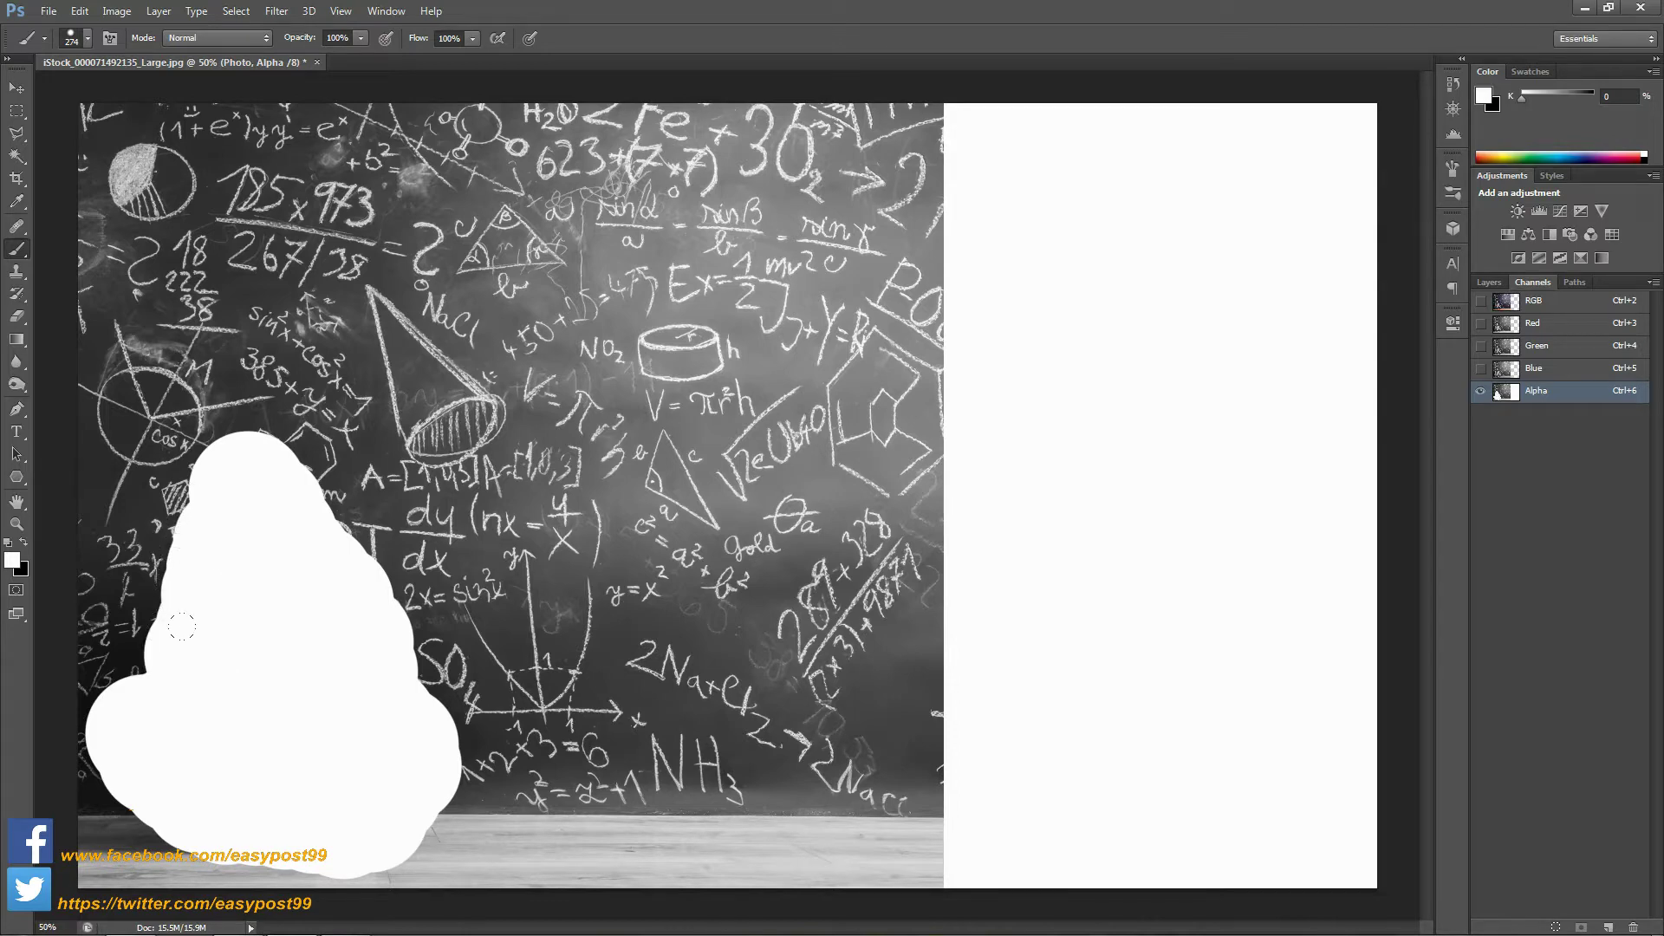
- Select the white figure with the Magic Wand and invert the selection to its surroundings
right_click(15, 156)
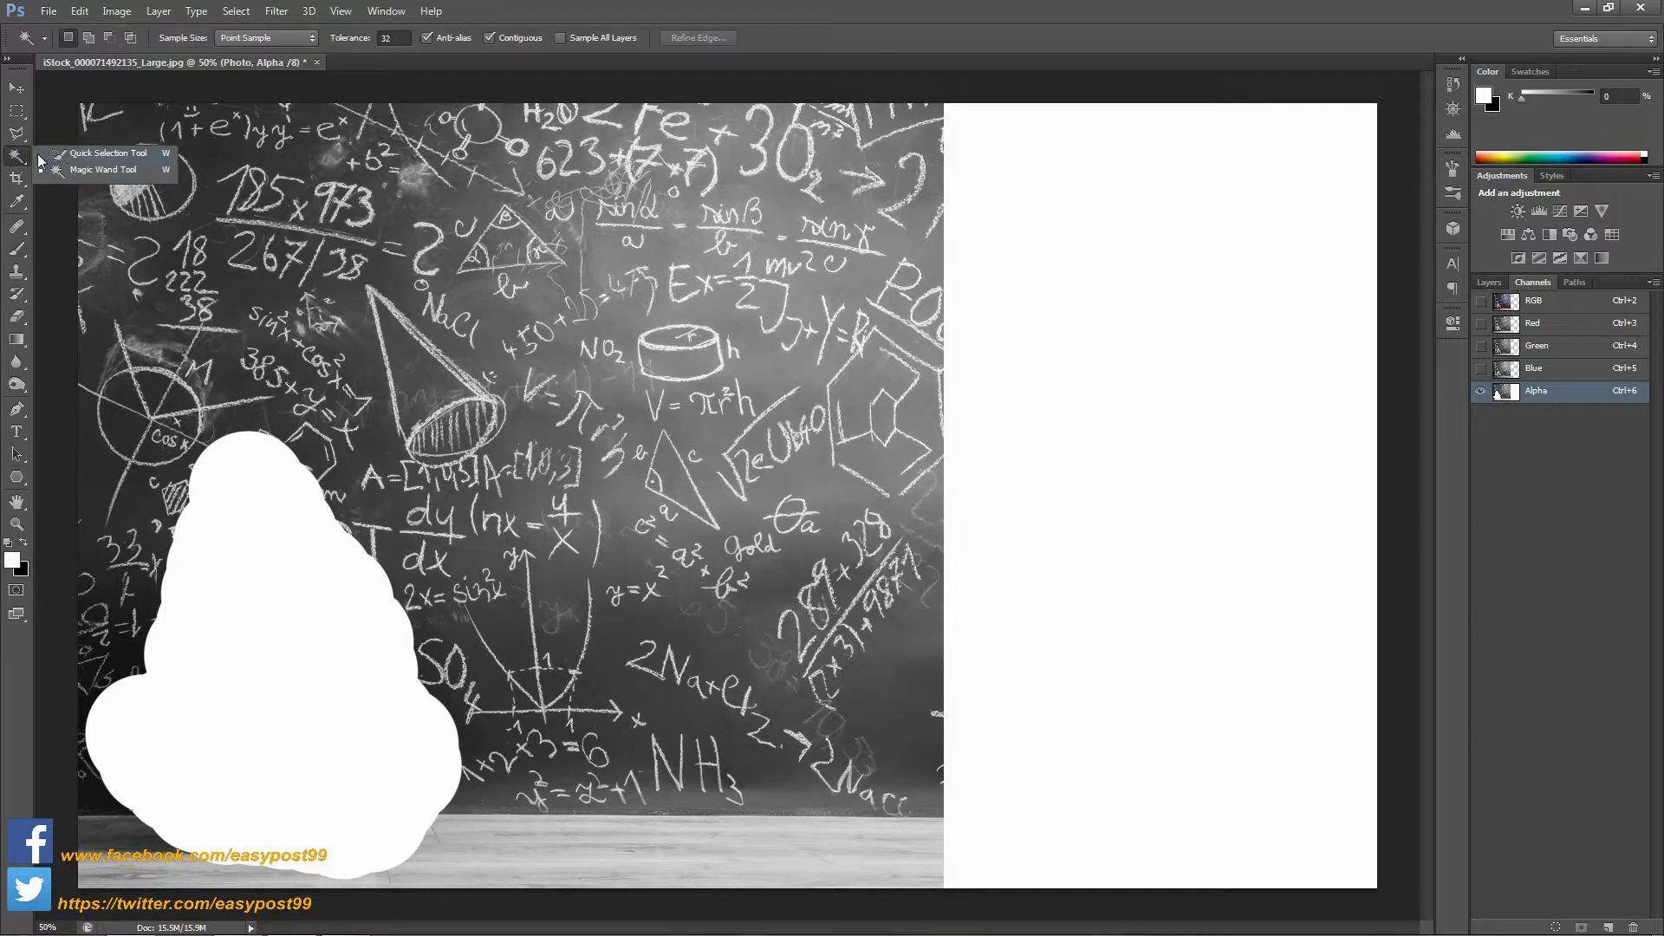
left_click(87, 175)
left_click(225, 602)
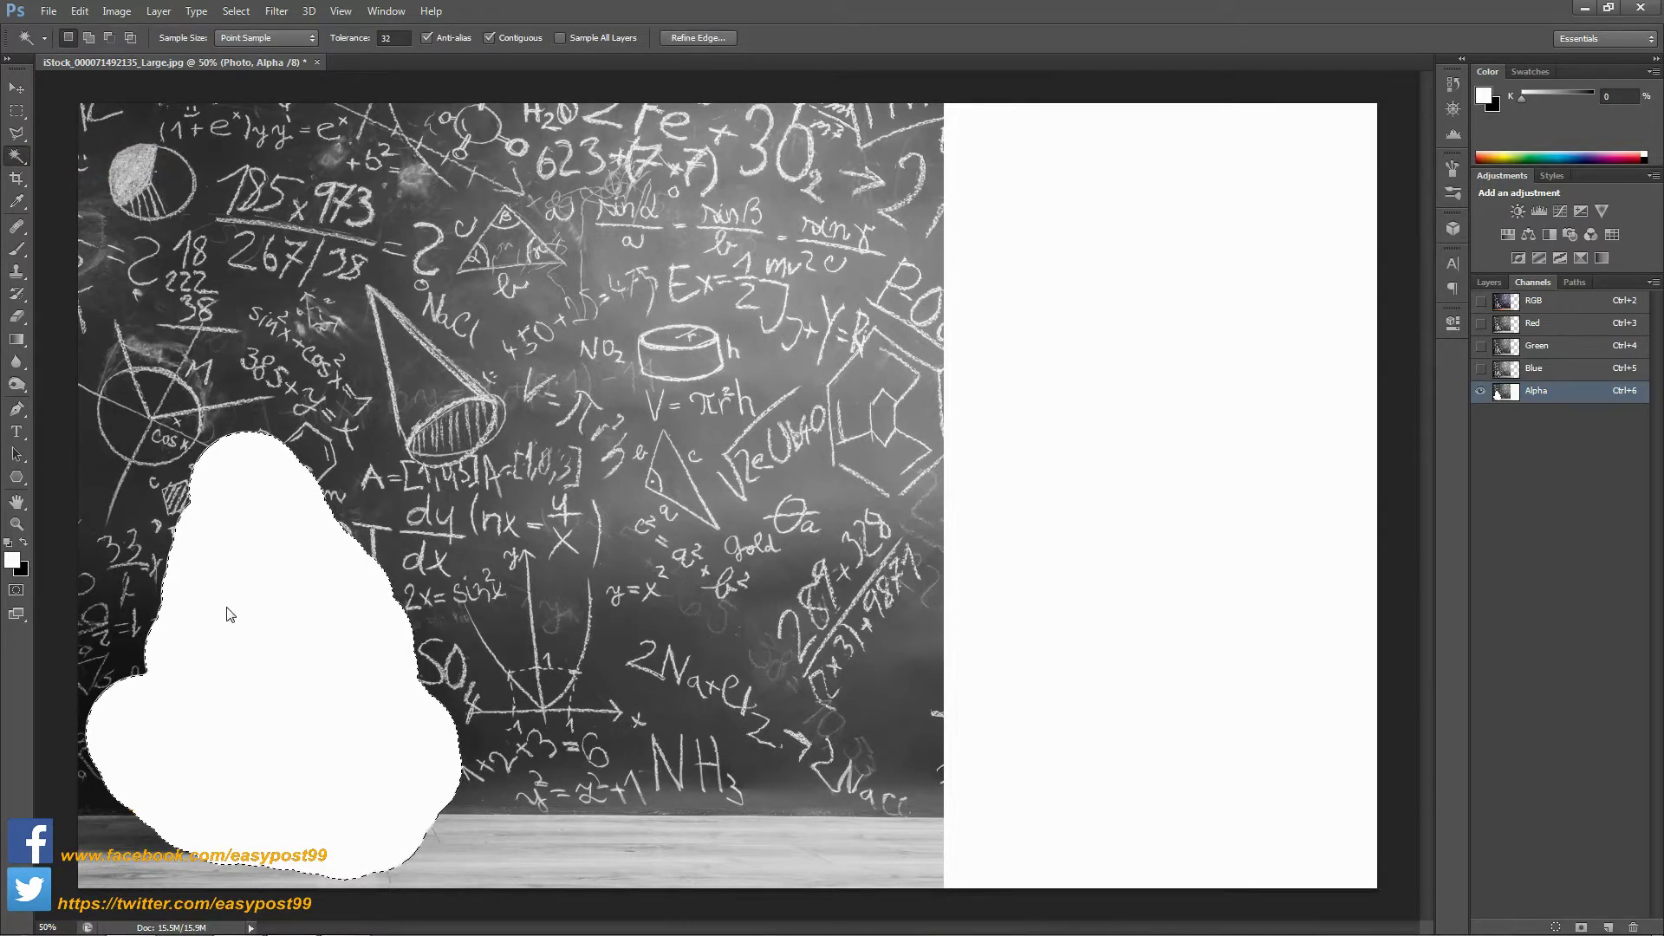
key("ctrl+shift+i")
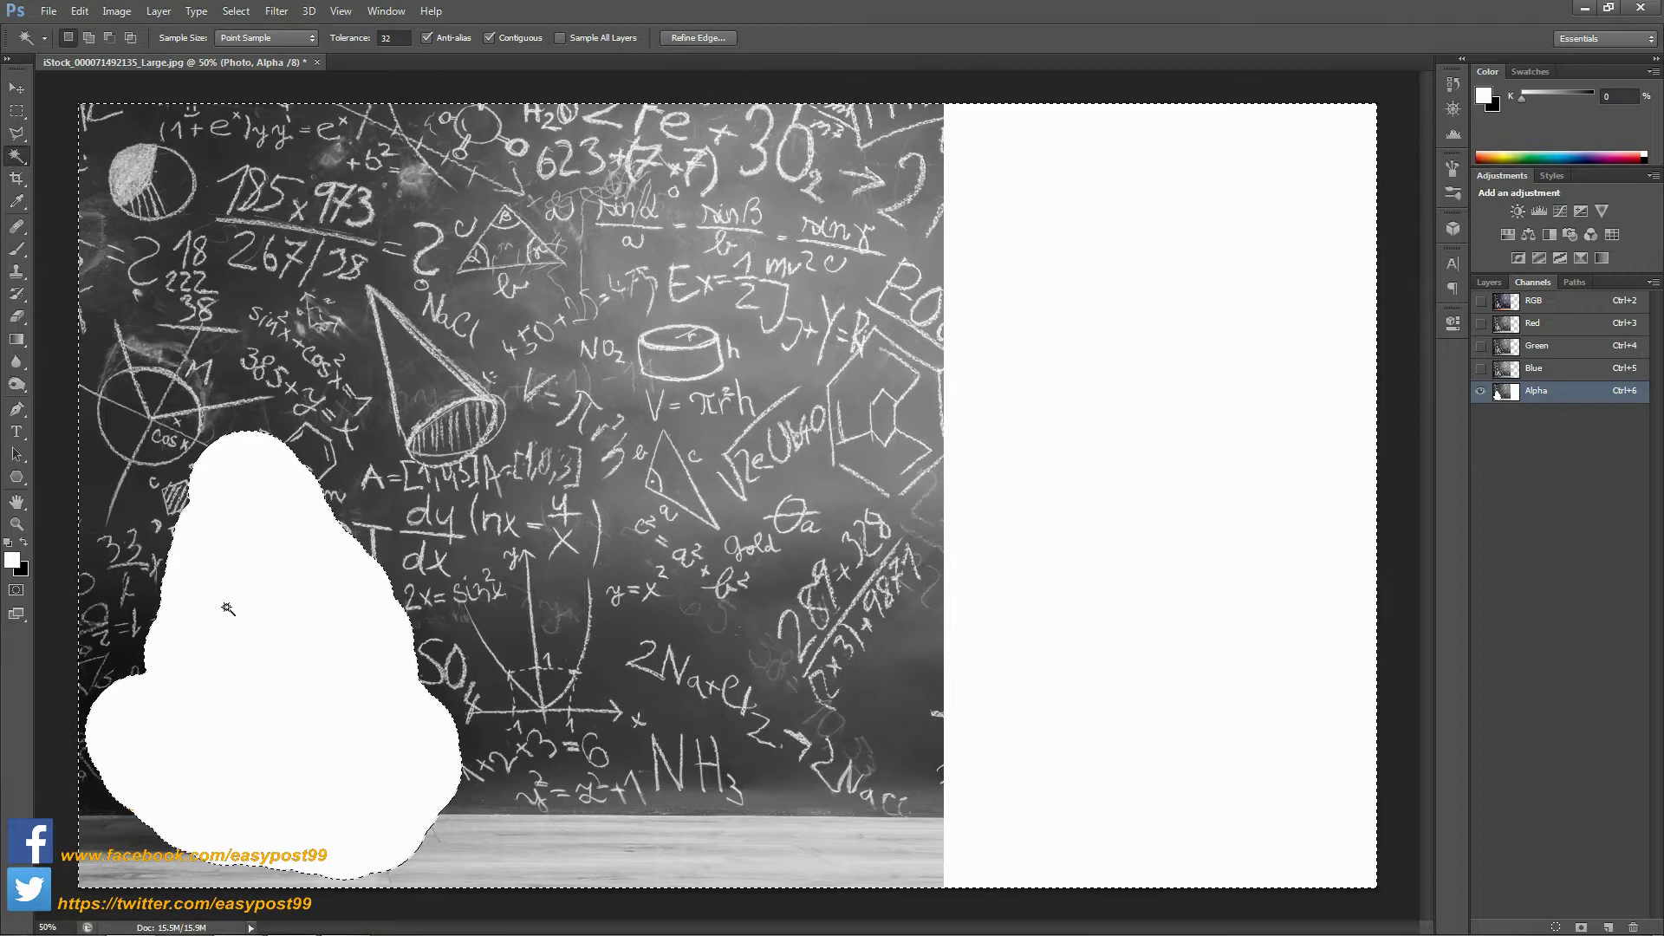
- Fill the surrounding area with Black using Edit > Fill
left_click(79, 10)
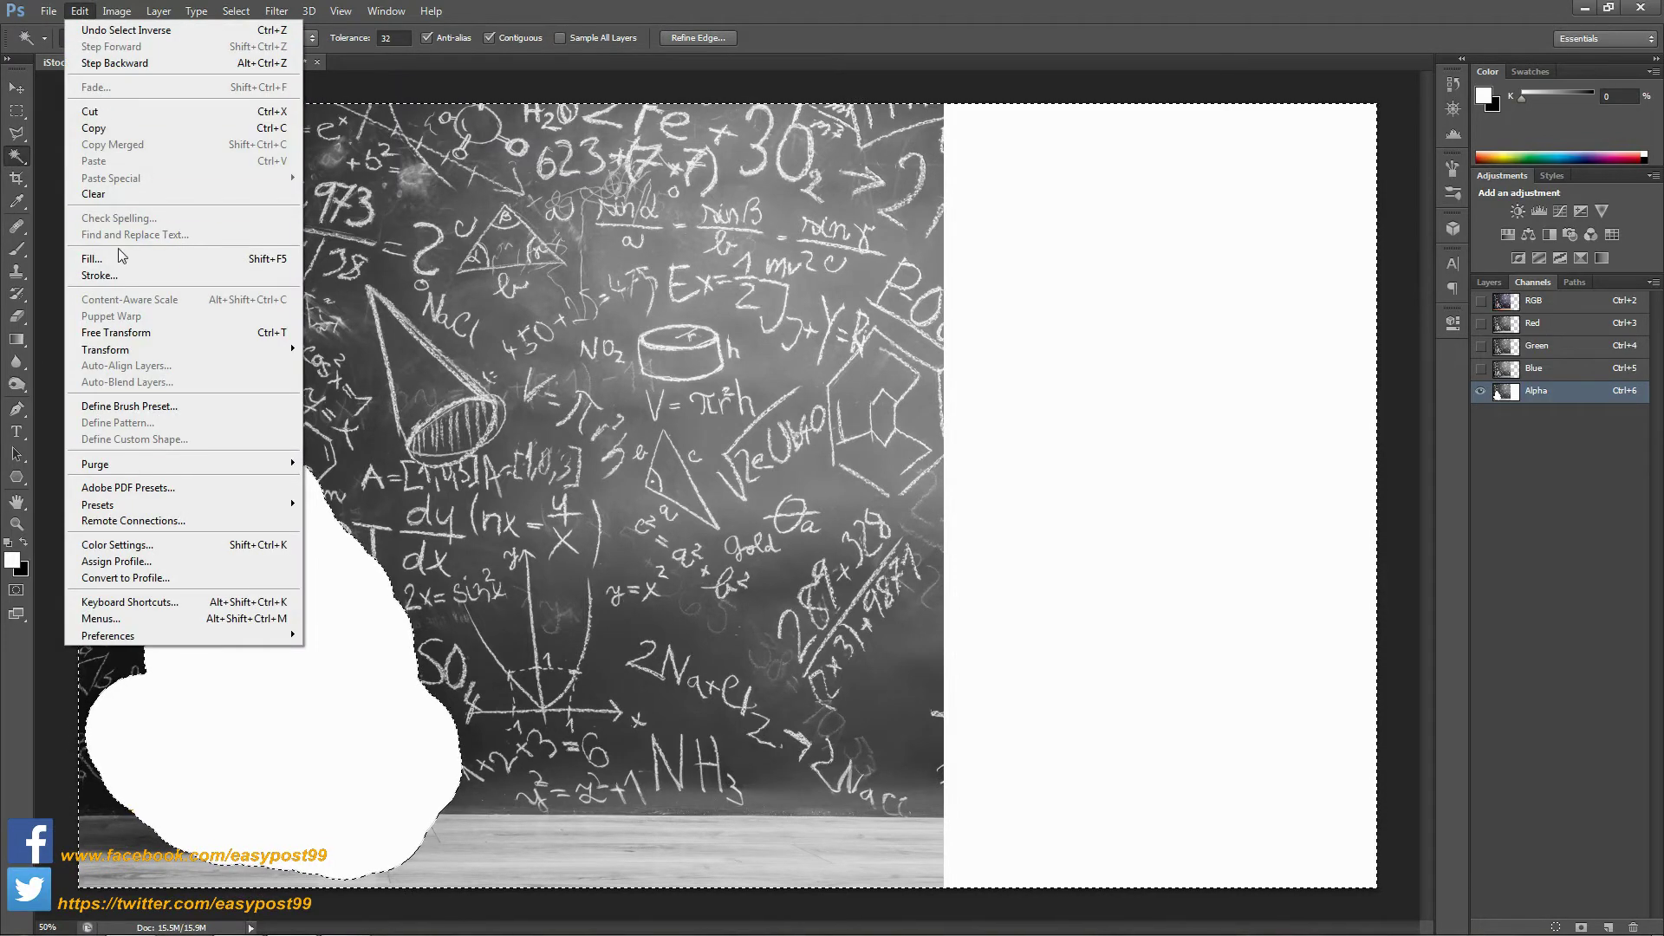
left_click(116, 259)
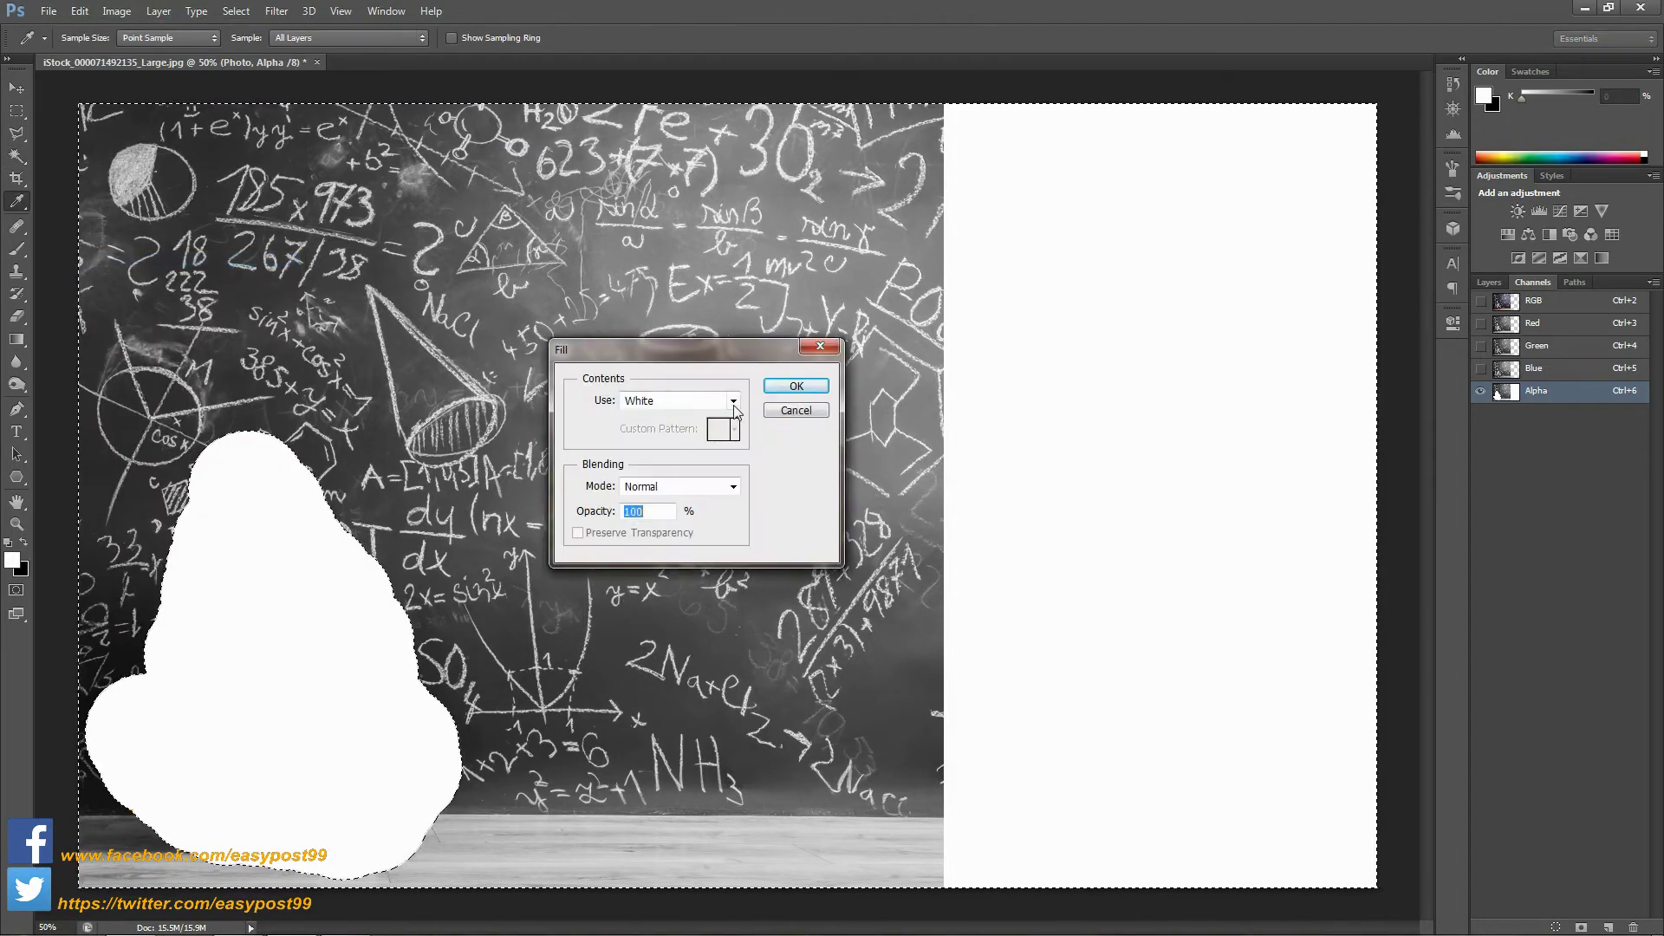
left_click(733, 401)
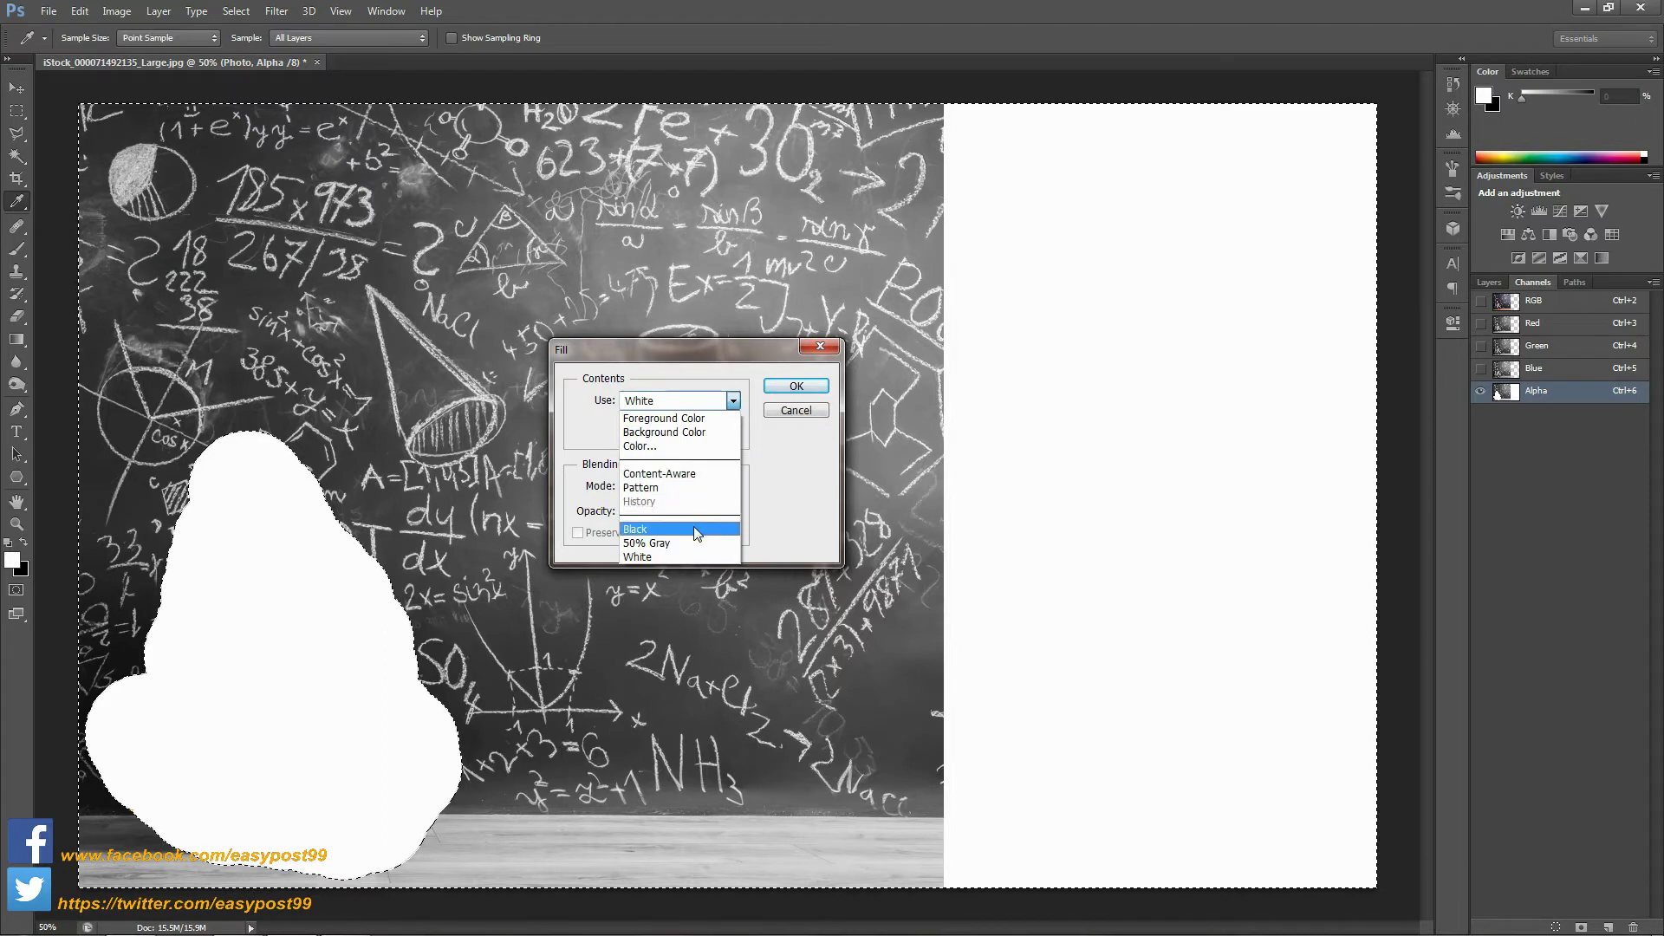
left_click(696, 530)
left_click(796, 385)
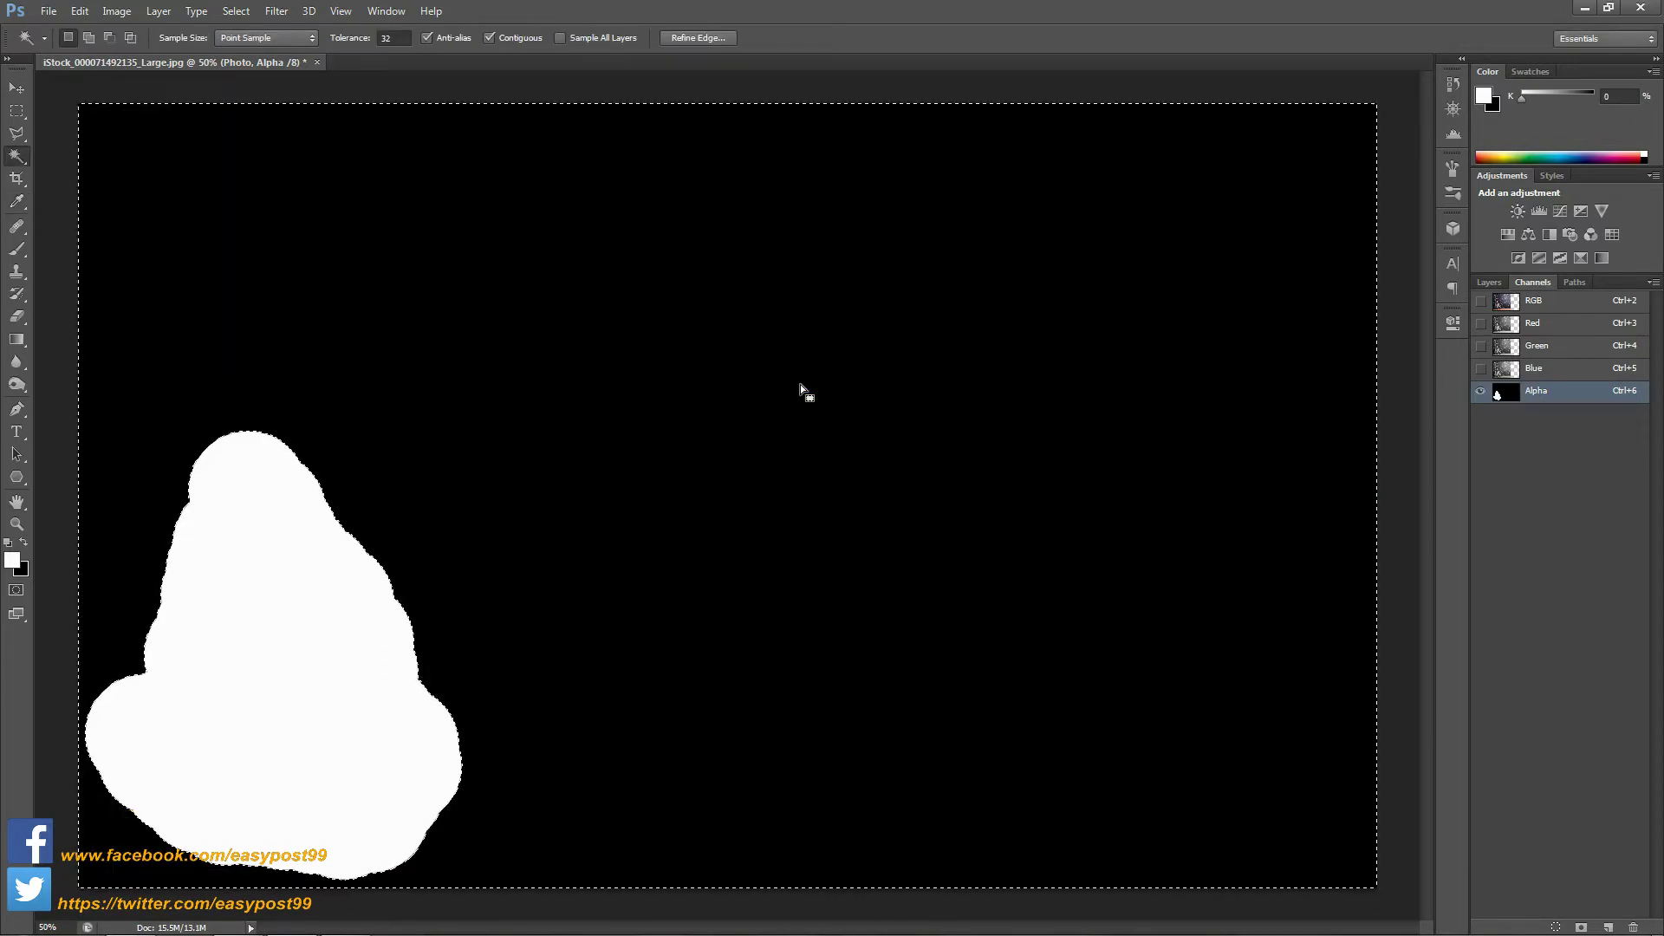
- Return to the RGB view and Layers, then select the photo by inverting the transparent strip
key("ctrl+d")
left_click(1540, 304)
left_click(1491, 284)
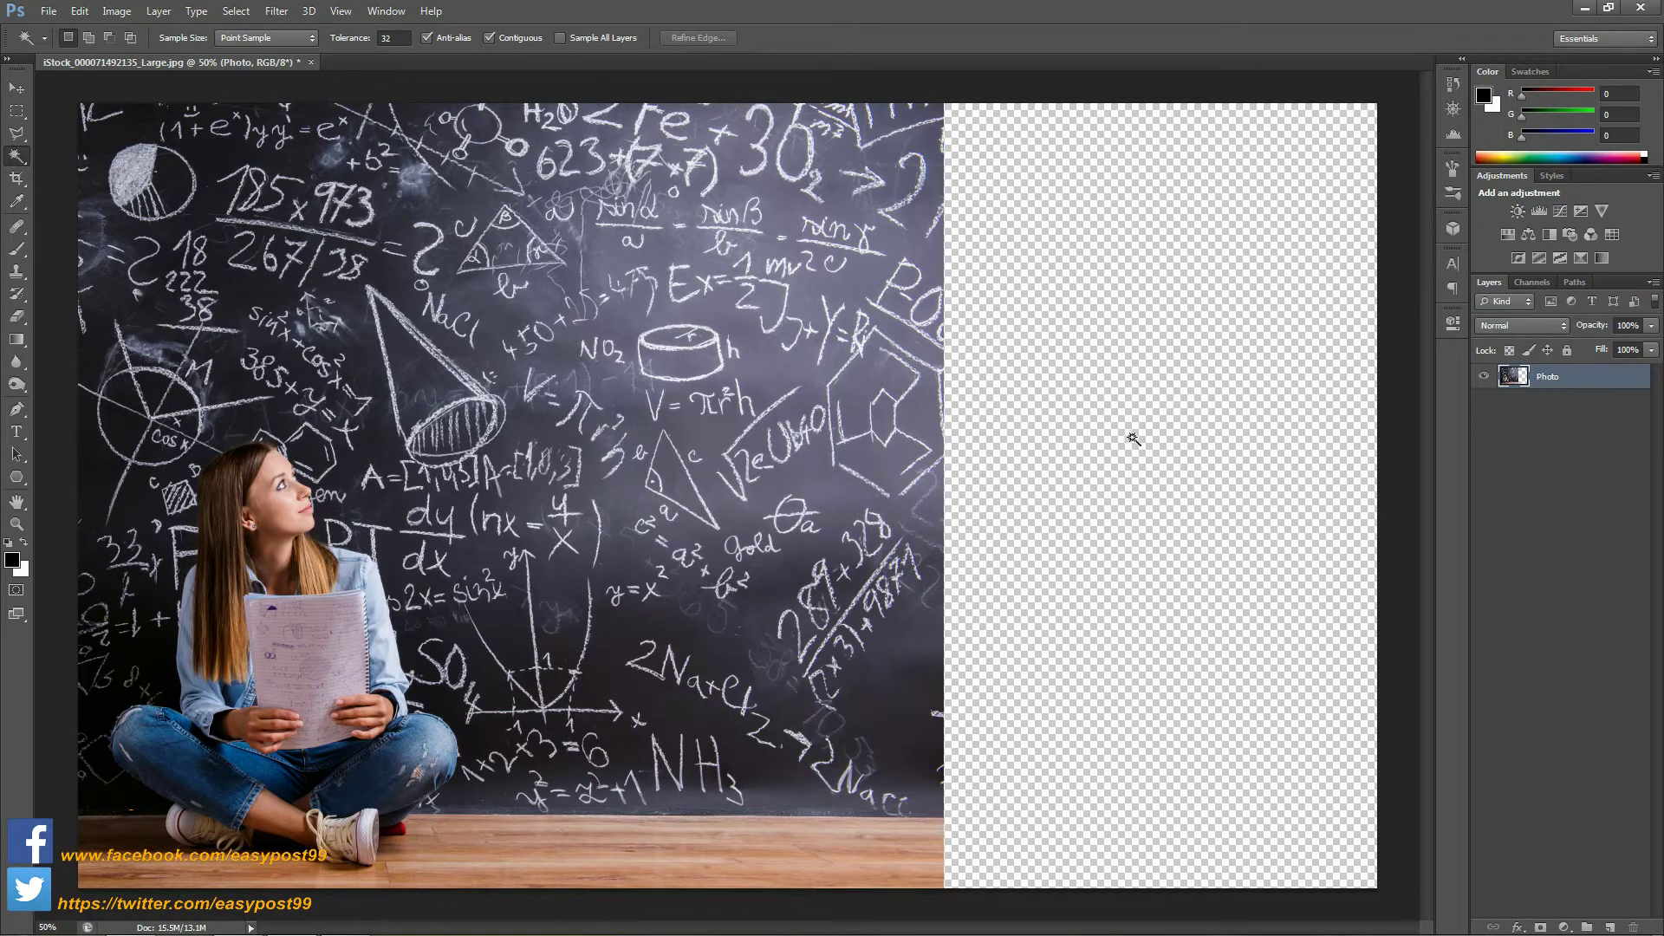
left_click(1133, 438)
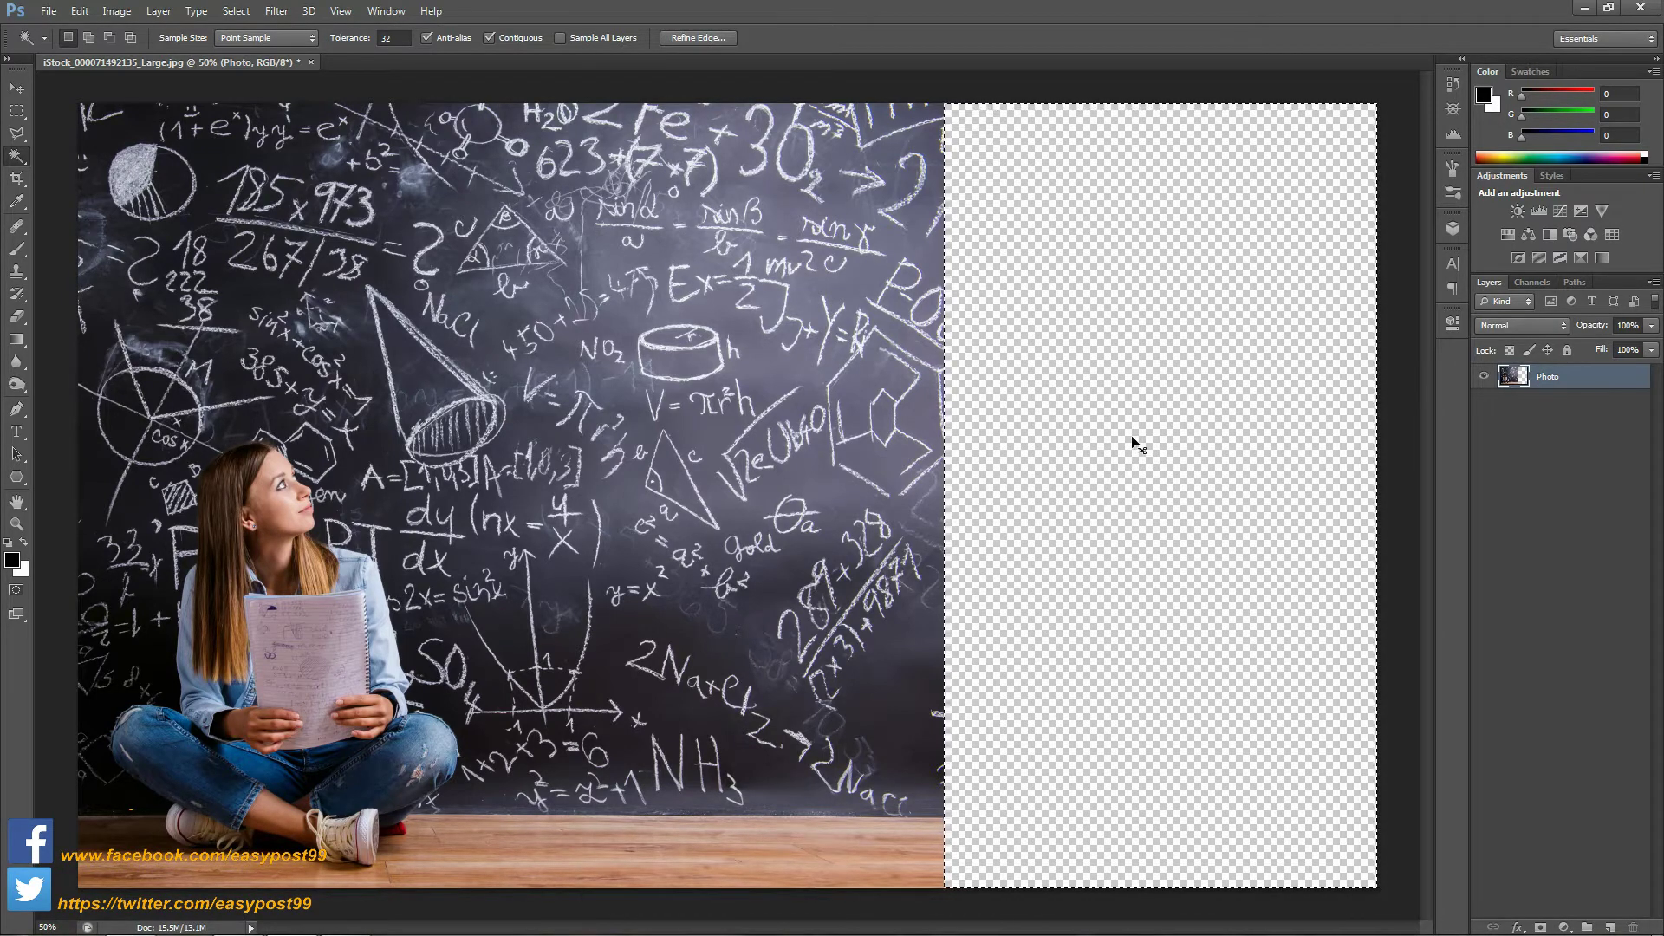
key("ctrl+shift+i")
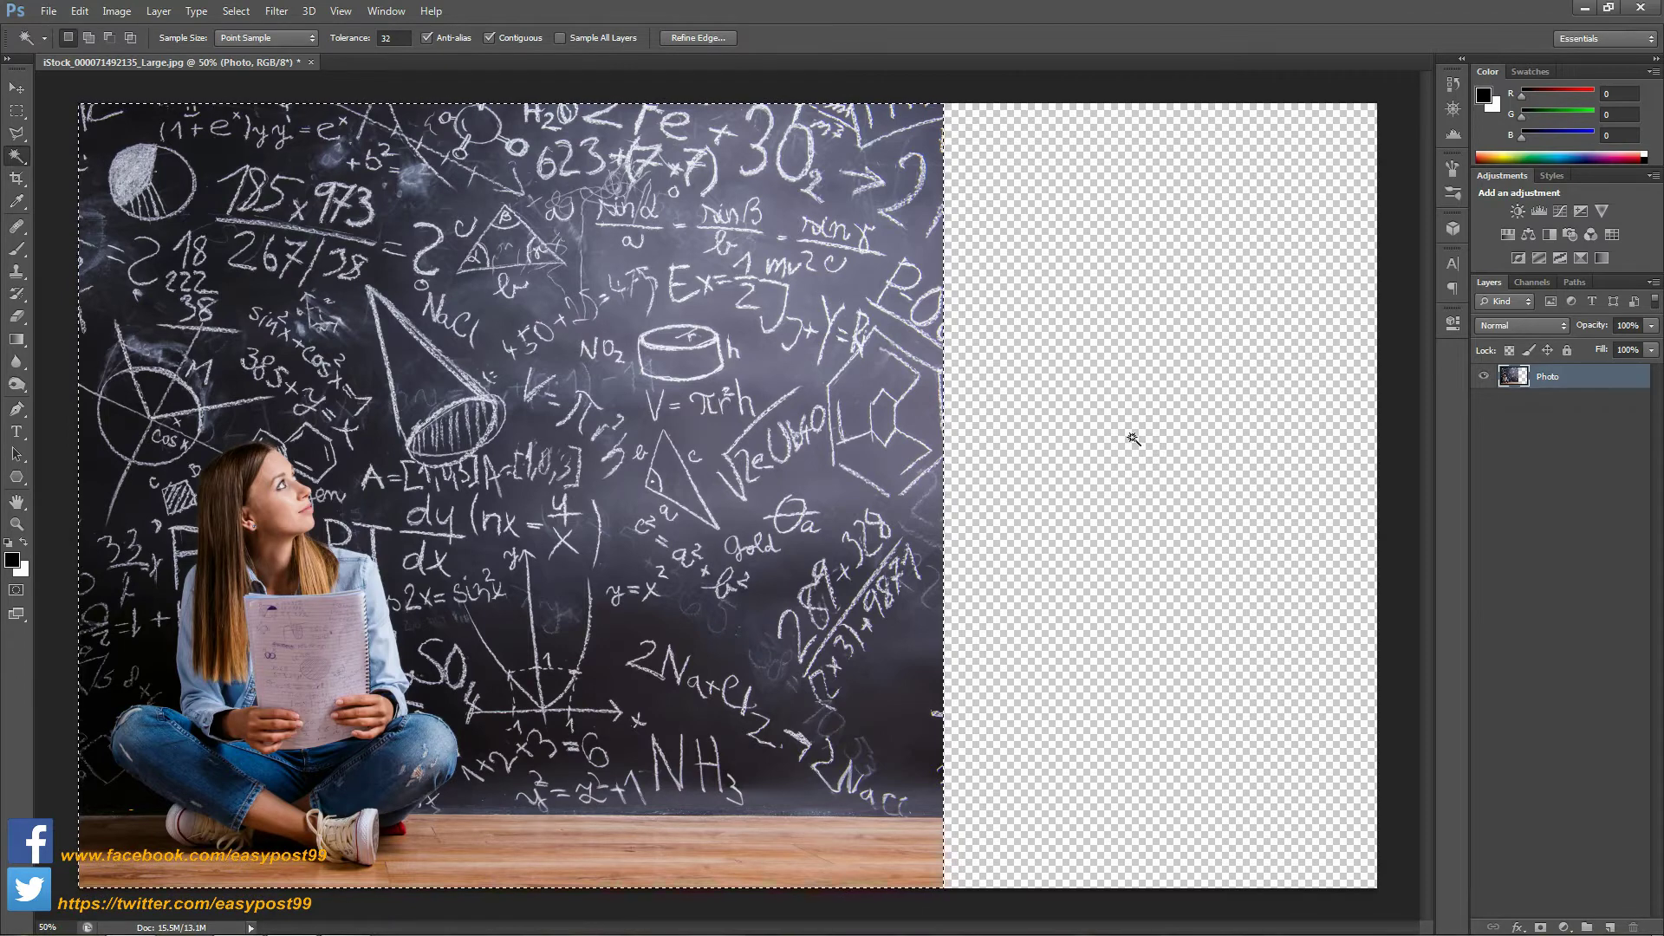
- Content-aware scale the photo to the right canvas edge, protecting the girl with Alpha
left_click(79, 10)
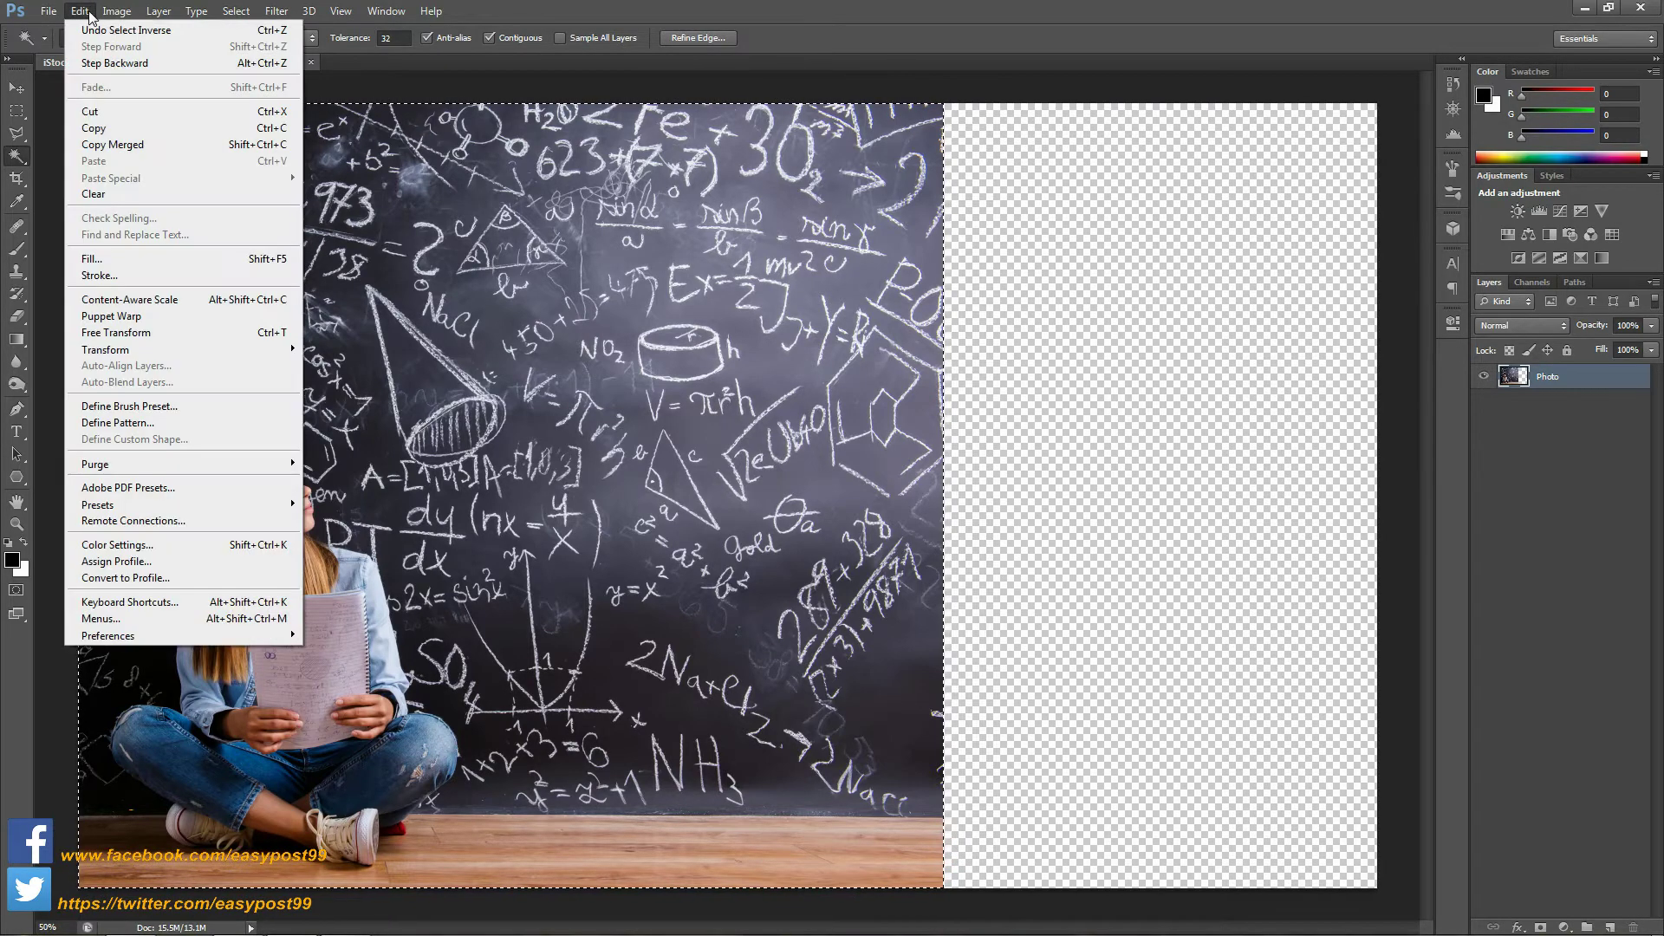
left_click(176, 300)
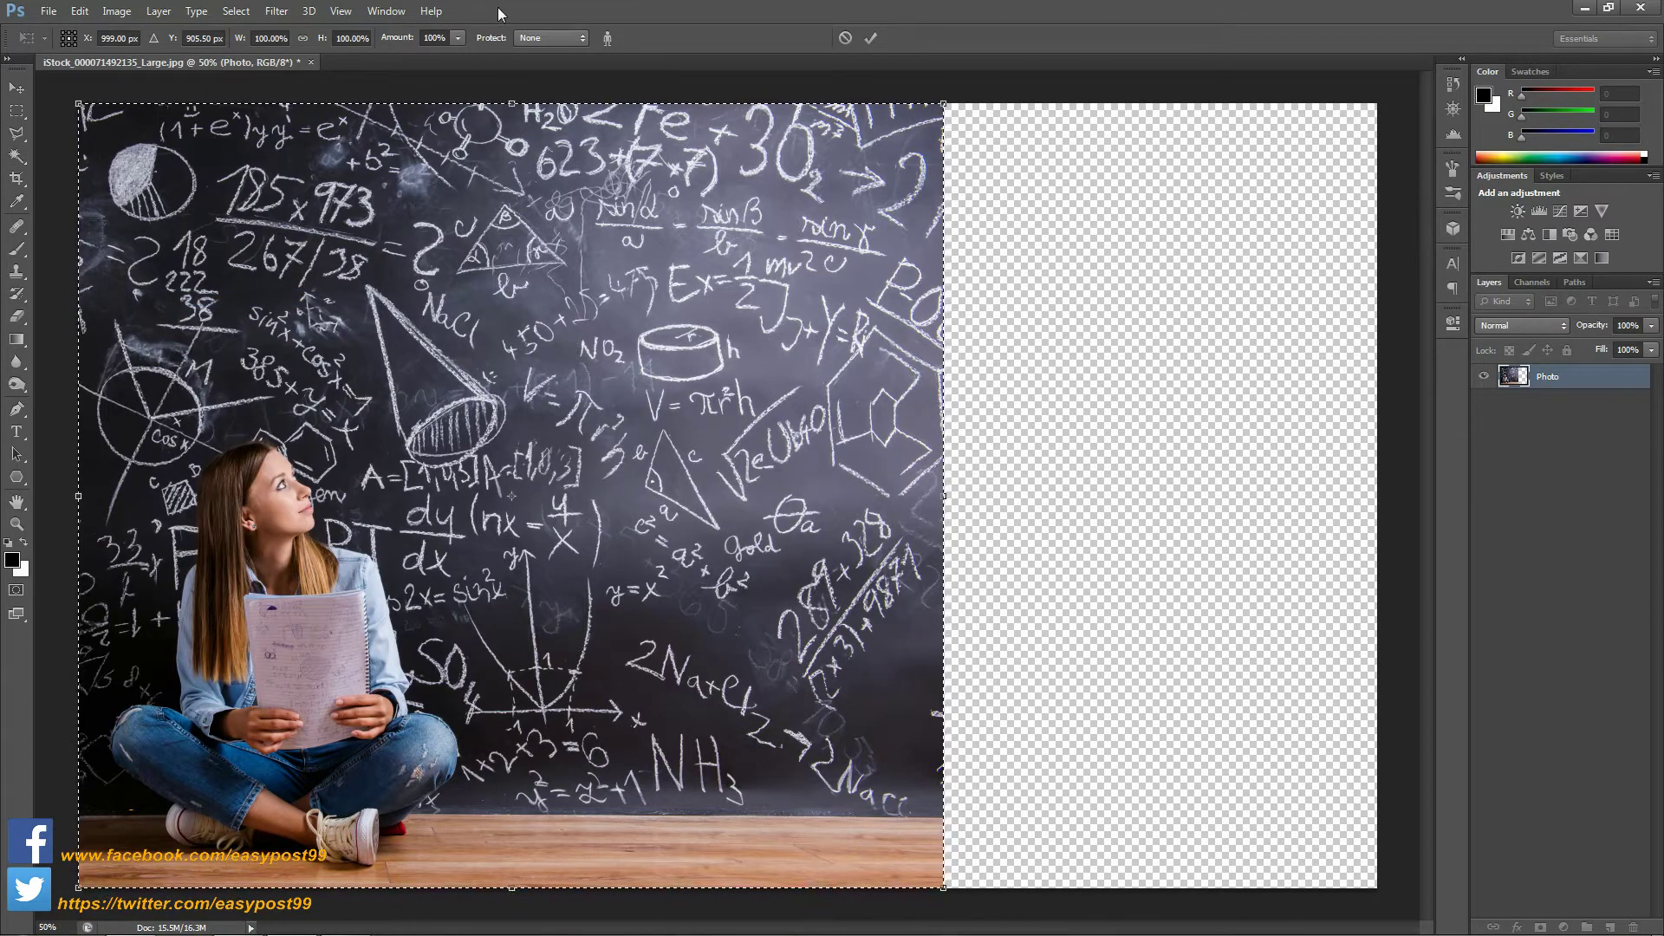
left_click(579, 39)
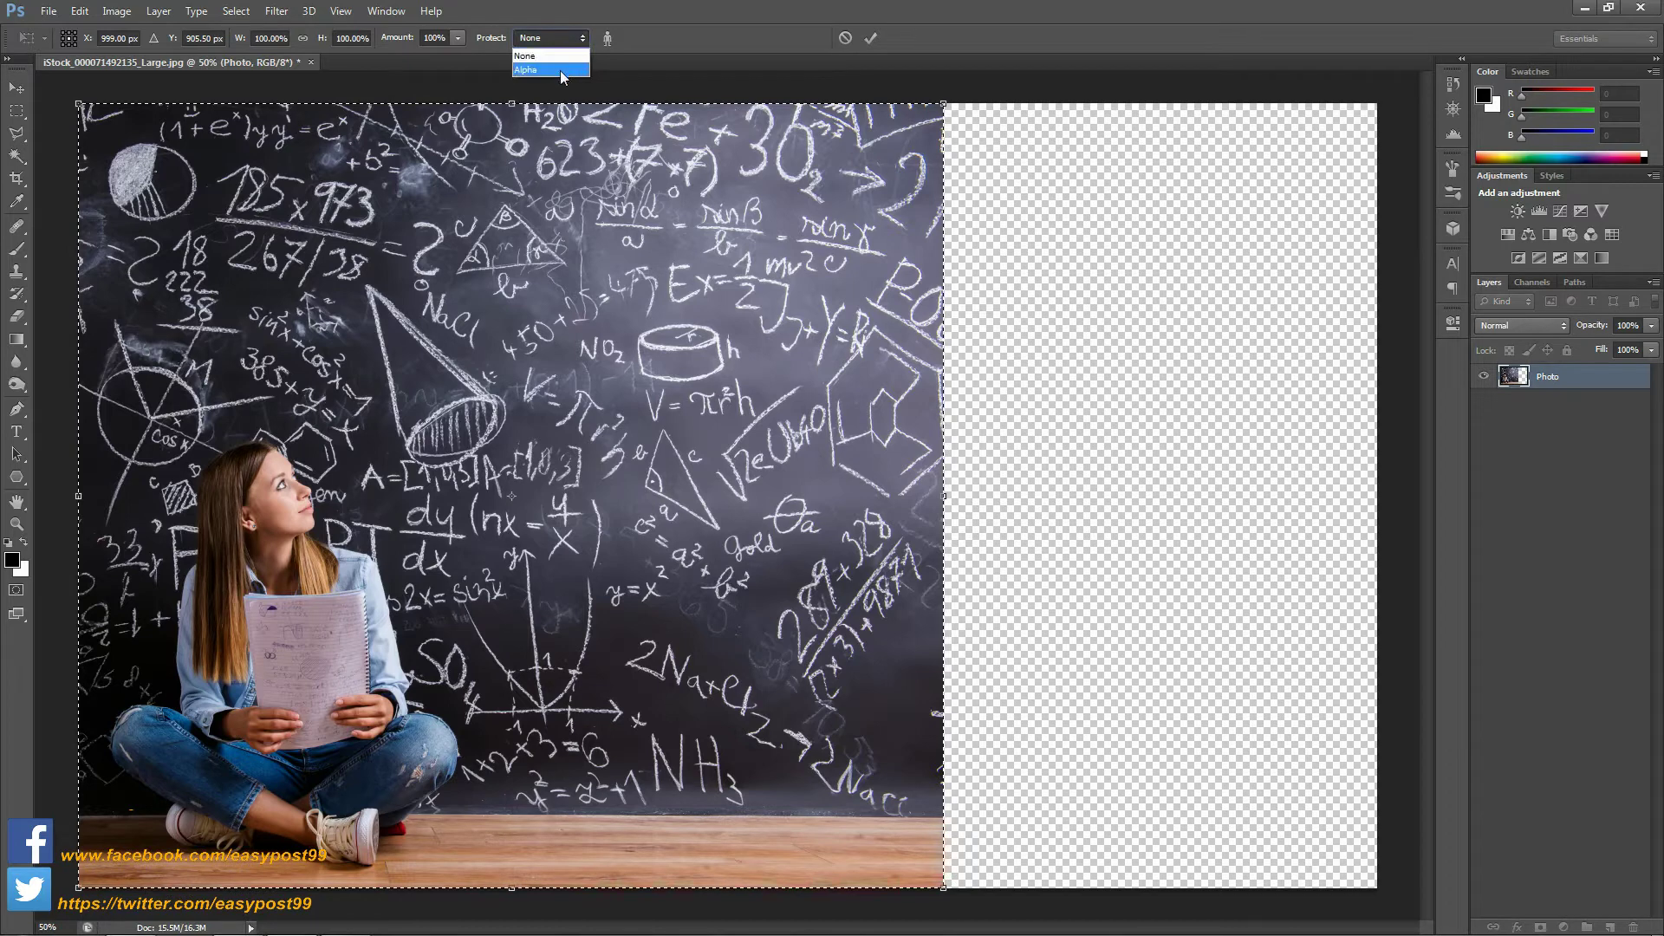
left_click(561, 71)
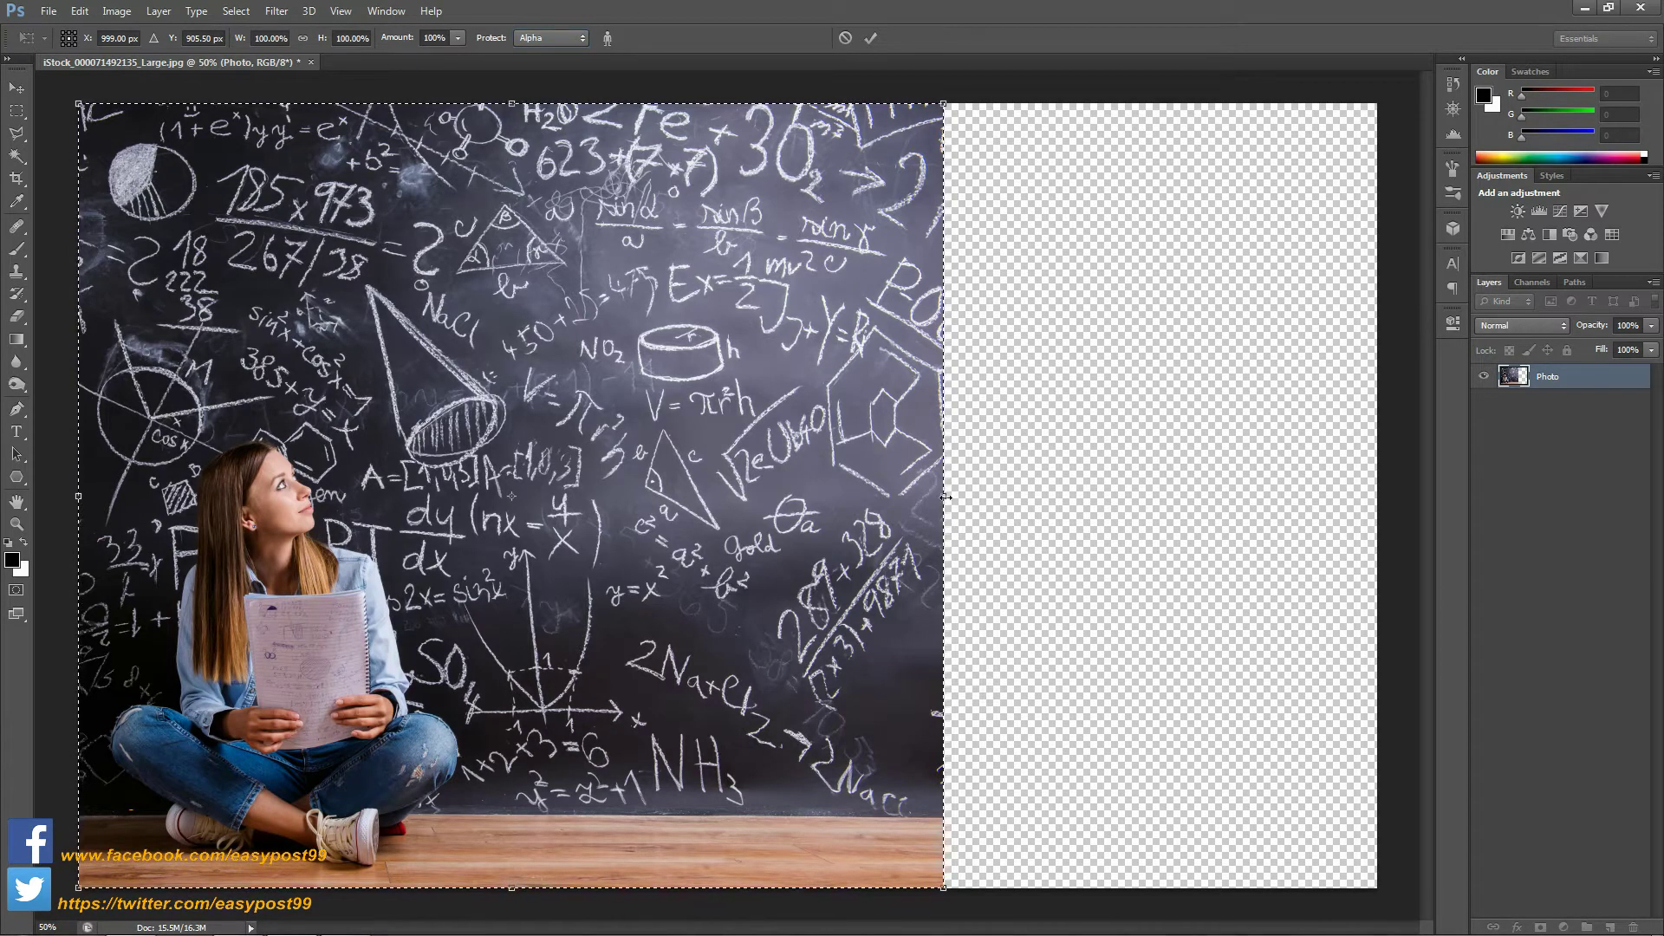
left_click_drag(946, 497, 1378, 526)
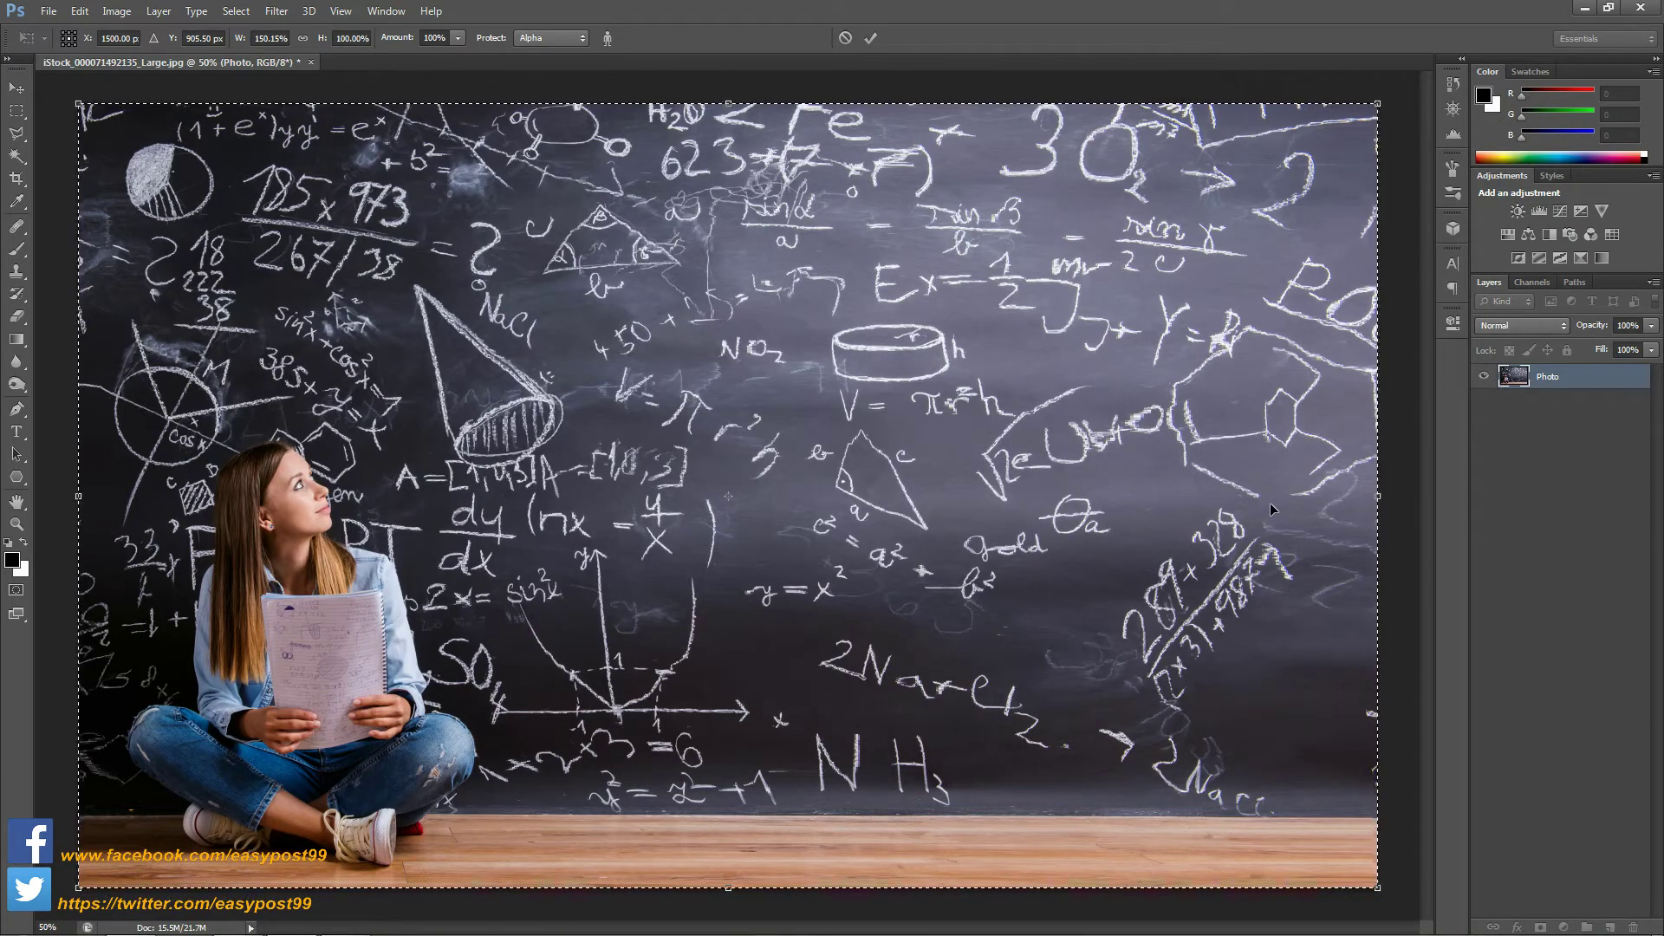
left_click(871, 38)
key("w")
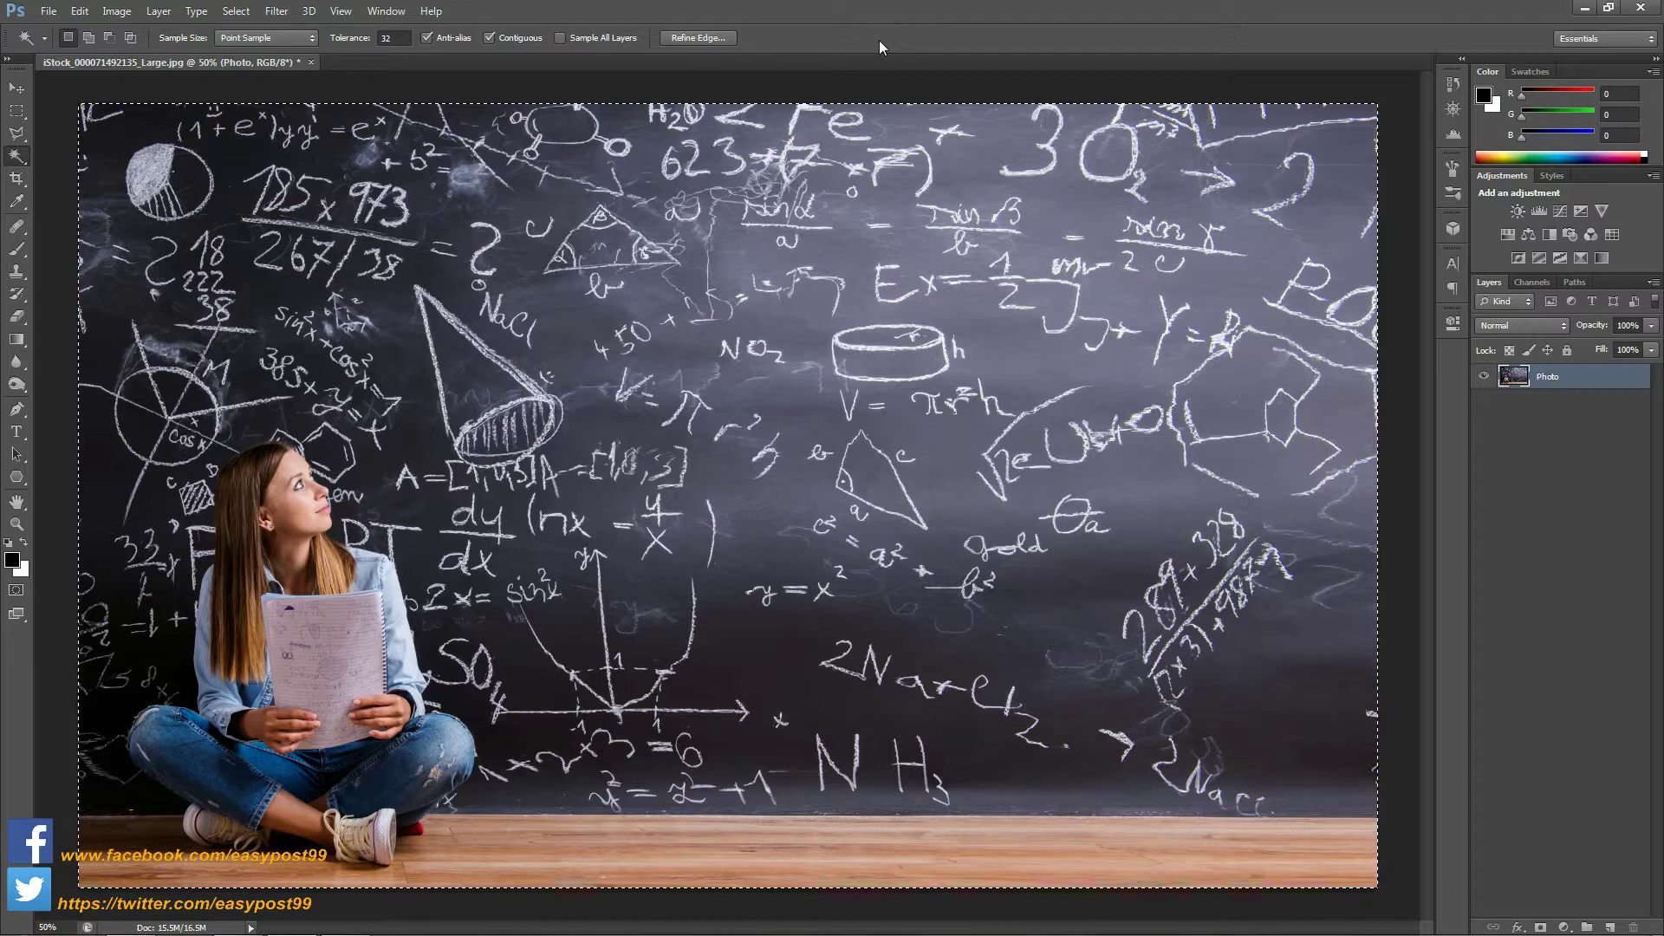
- Deselect and add a new empty layer named Frame above Photo
key("ctrl+d")
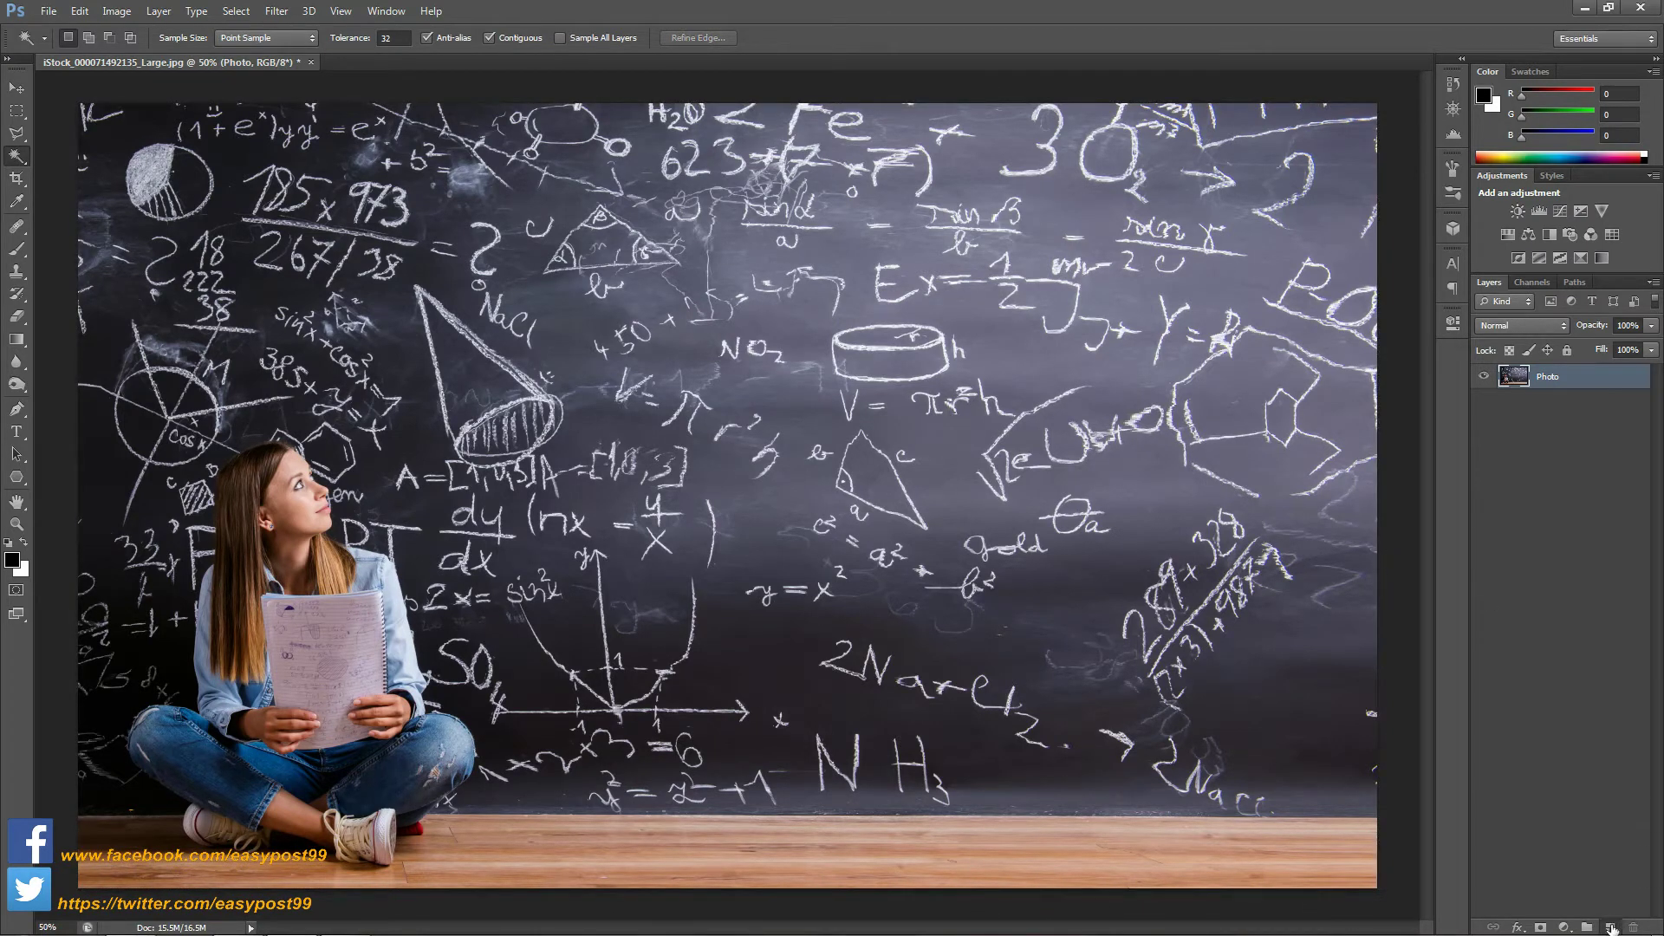
left_click(1611, 926)
double_click(1551, 378)
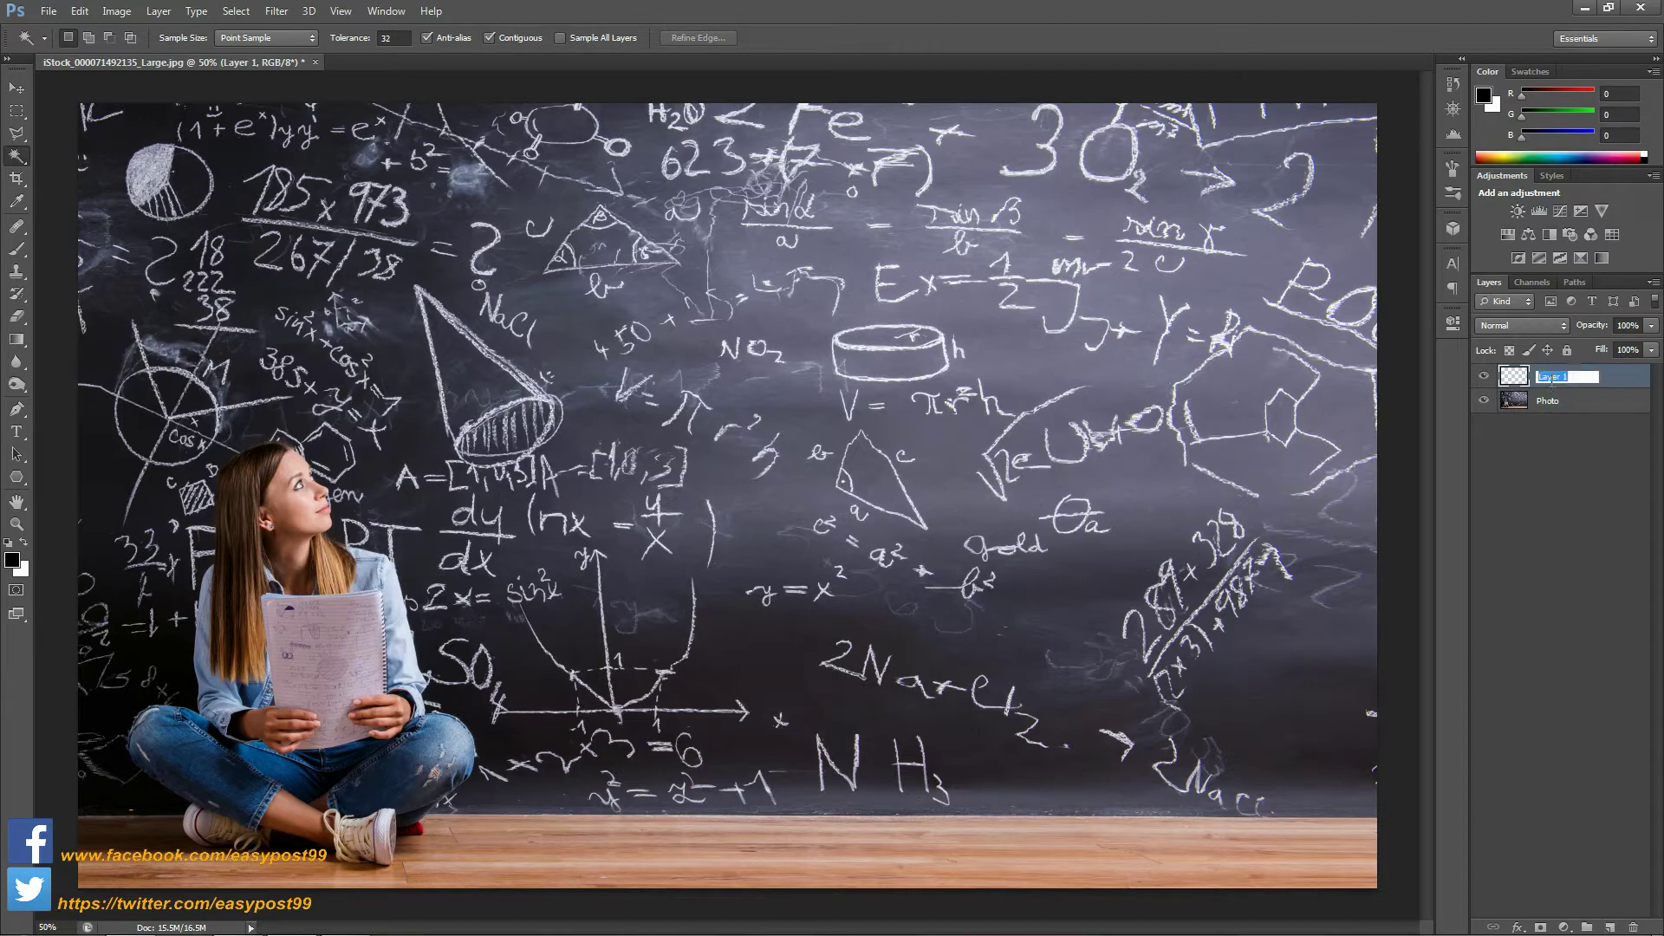
type("Frame")
key("Return")
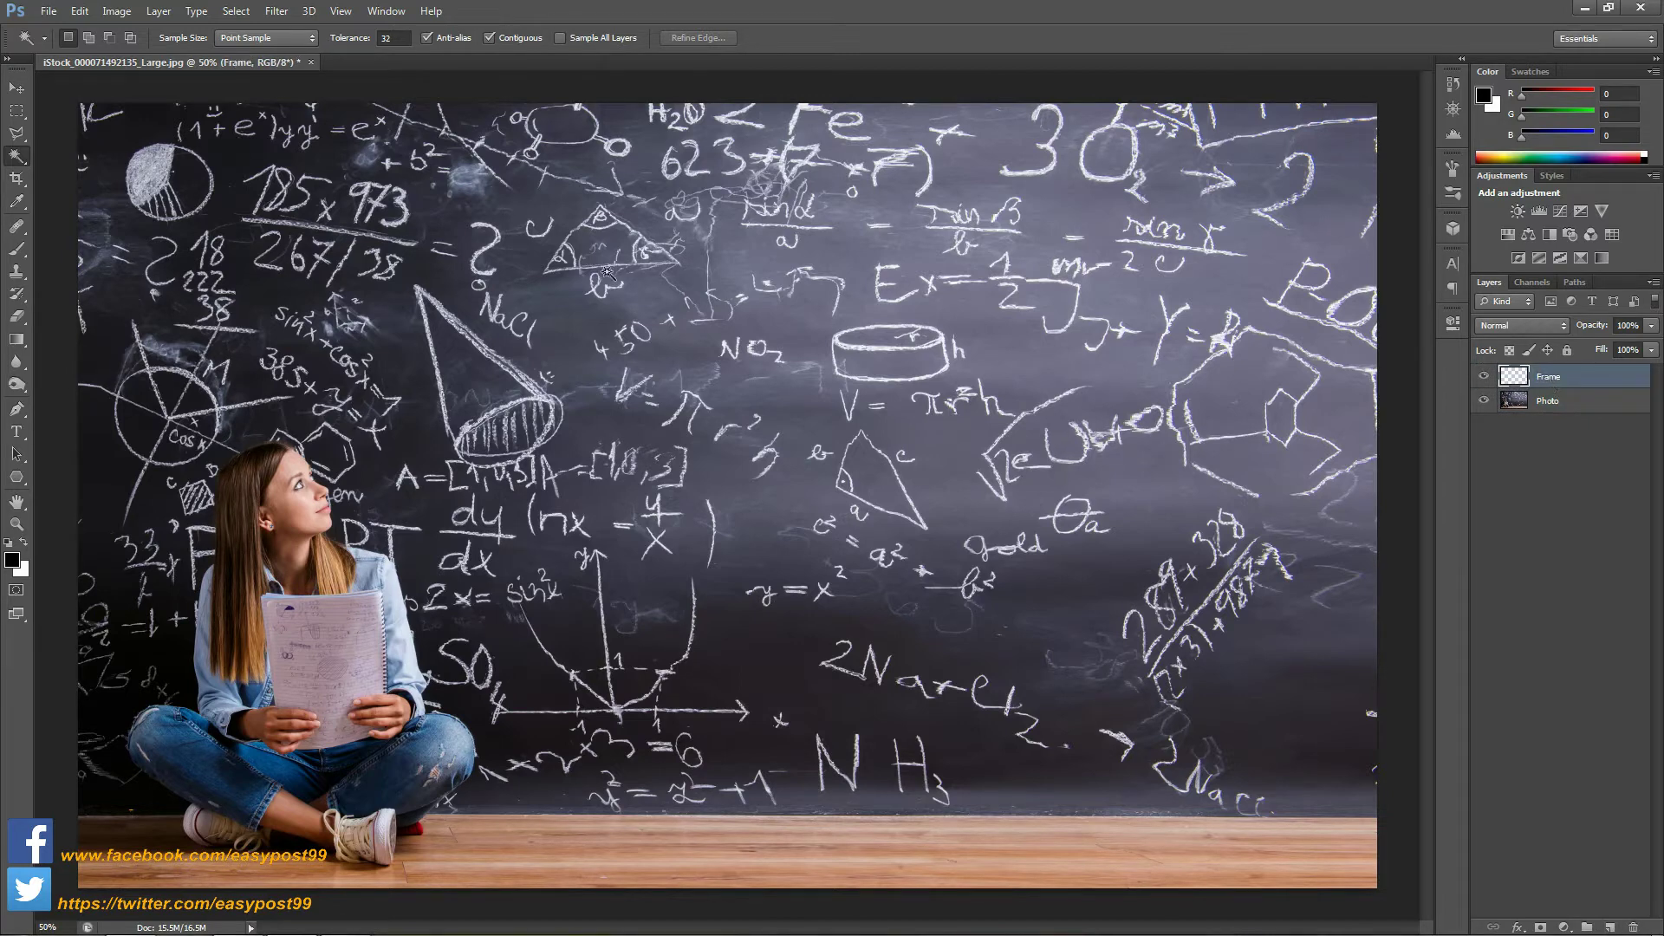
- Draw a rectangular marquee selection just inside the picture's edges
left_click(18, 113)
right_click(18, 111)
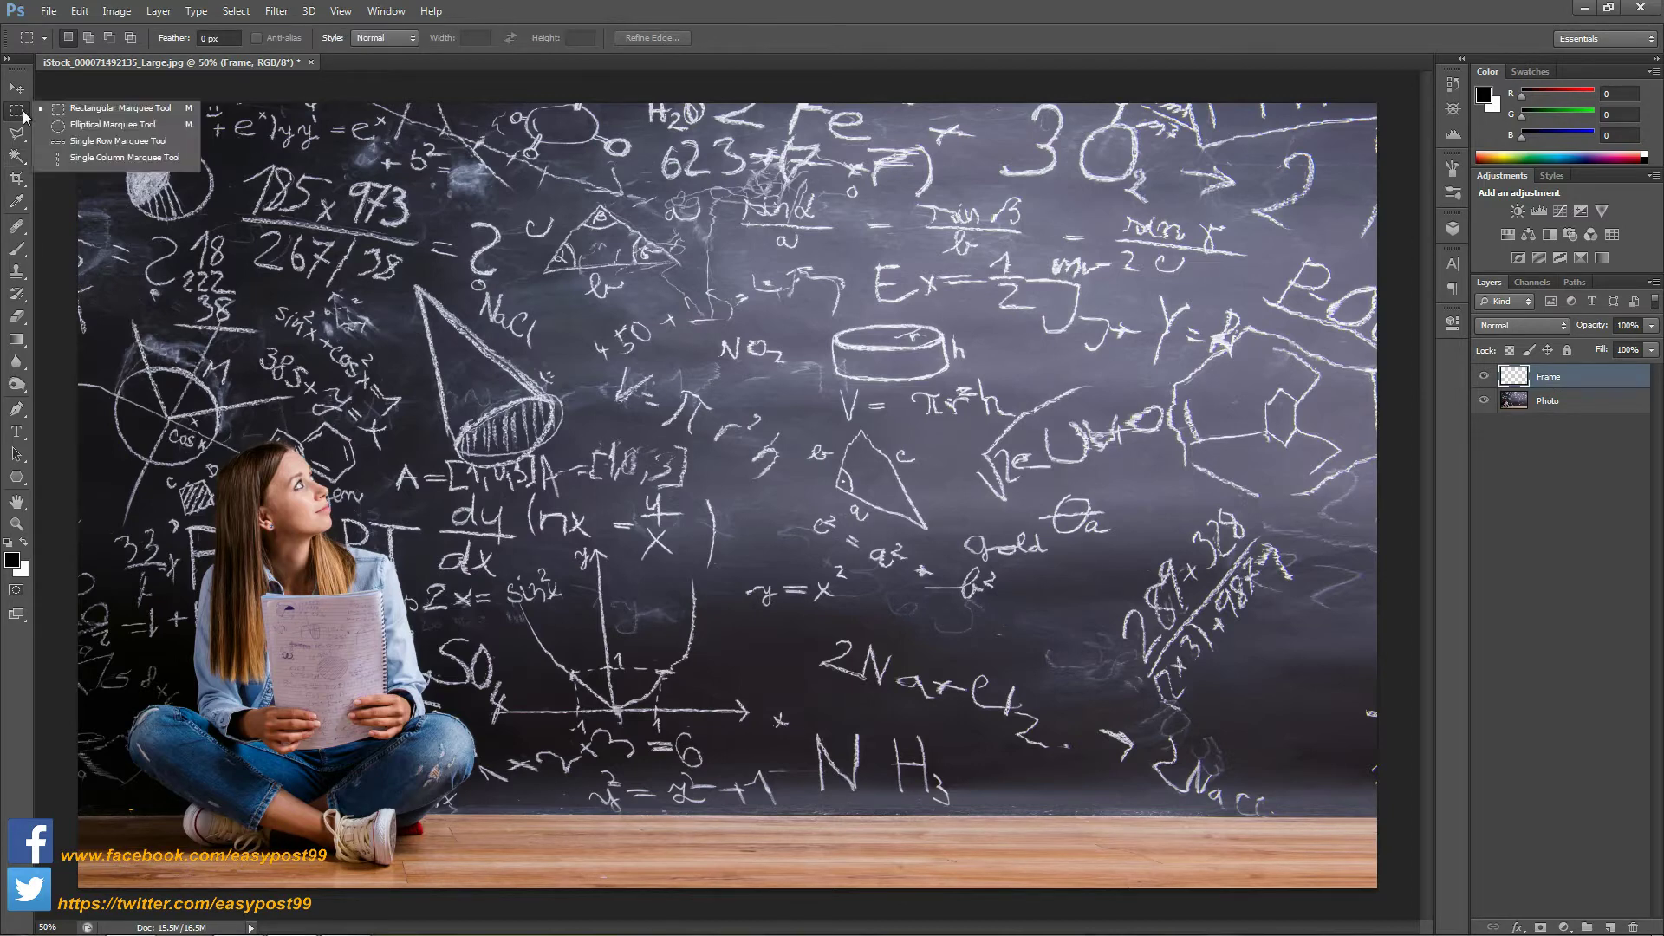
left_click(75, 110)
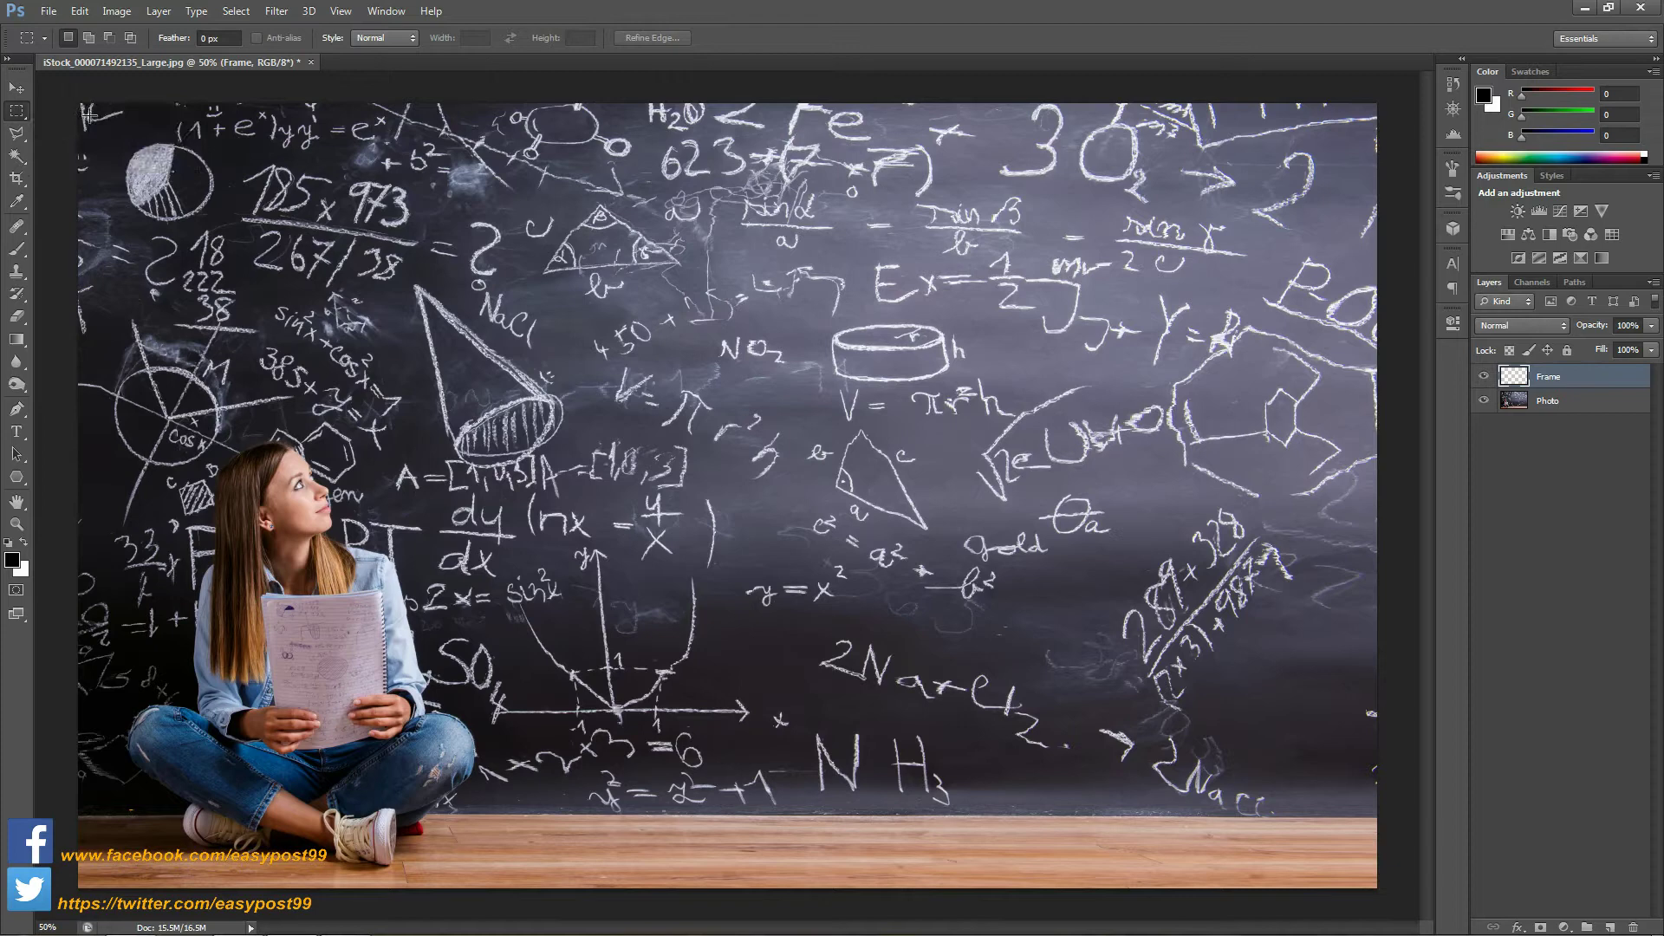
left_click_drag(89, 112, 1367, 878)
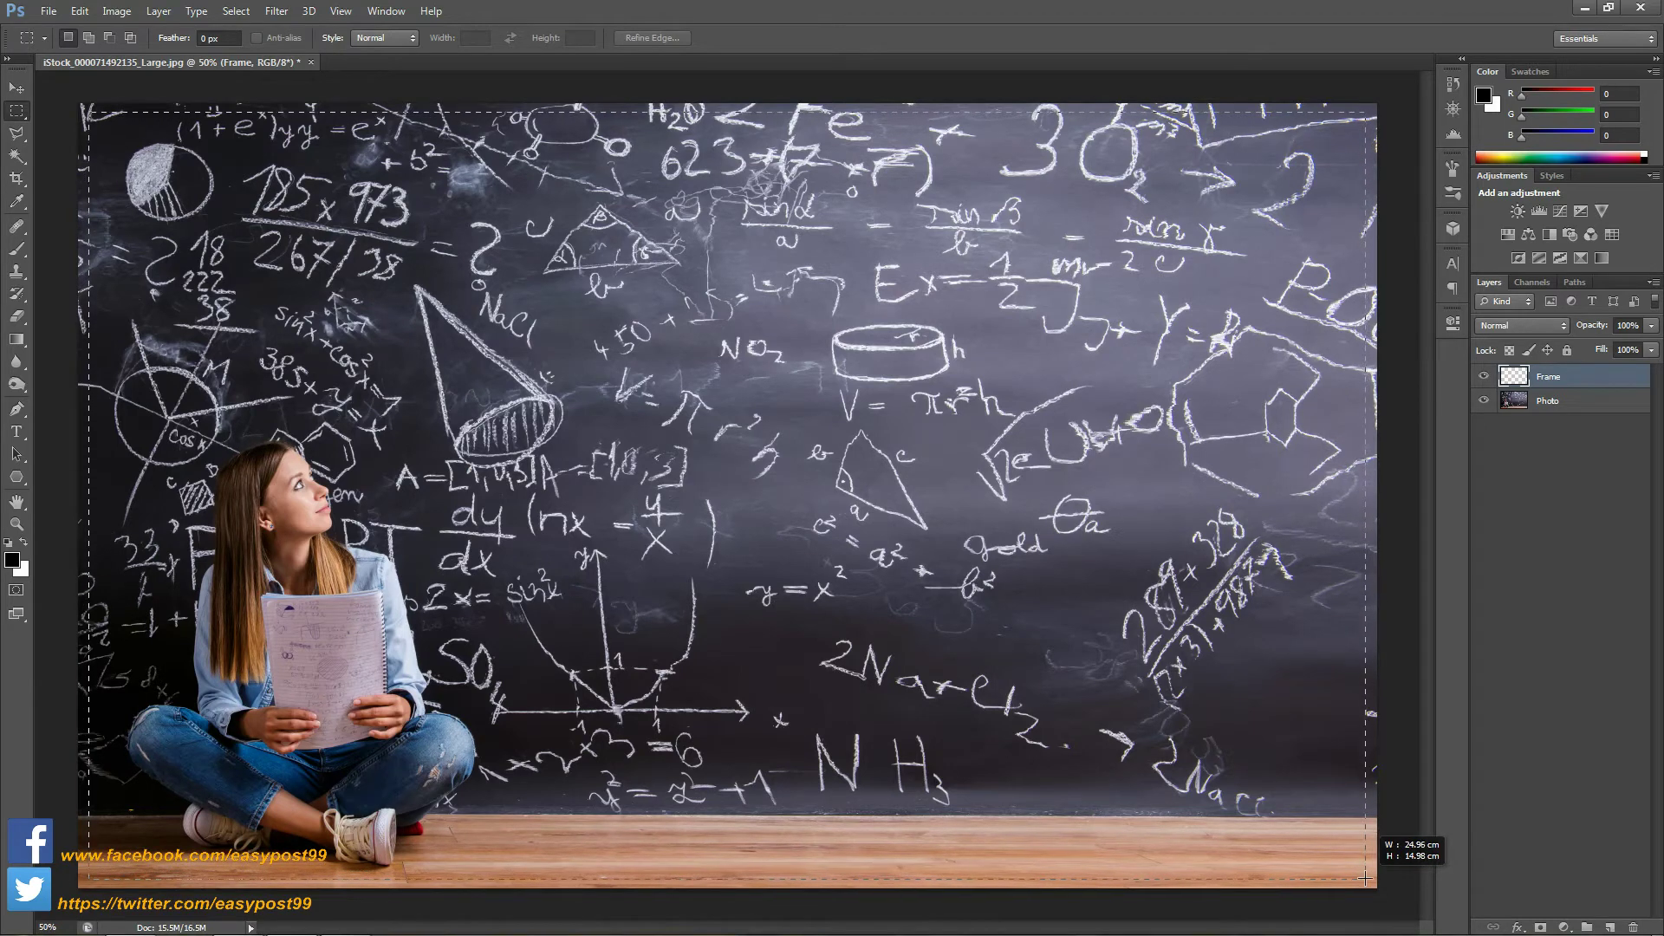
left_click_drag(1365, 877, 1365, 878)
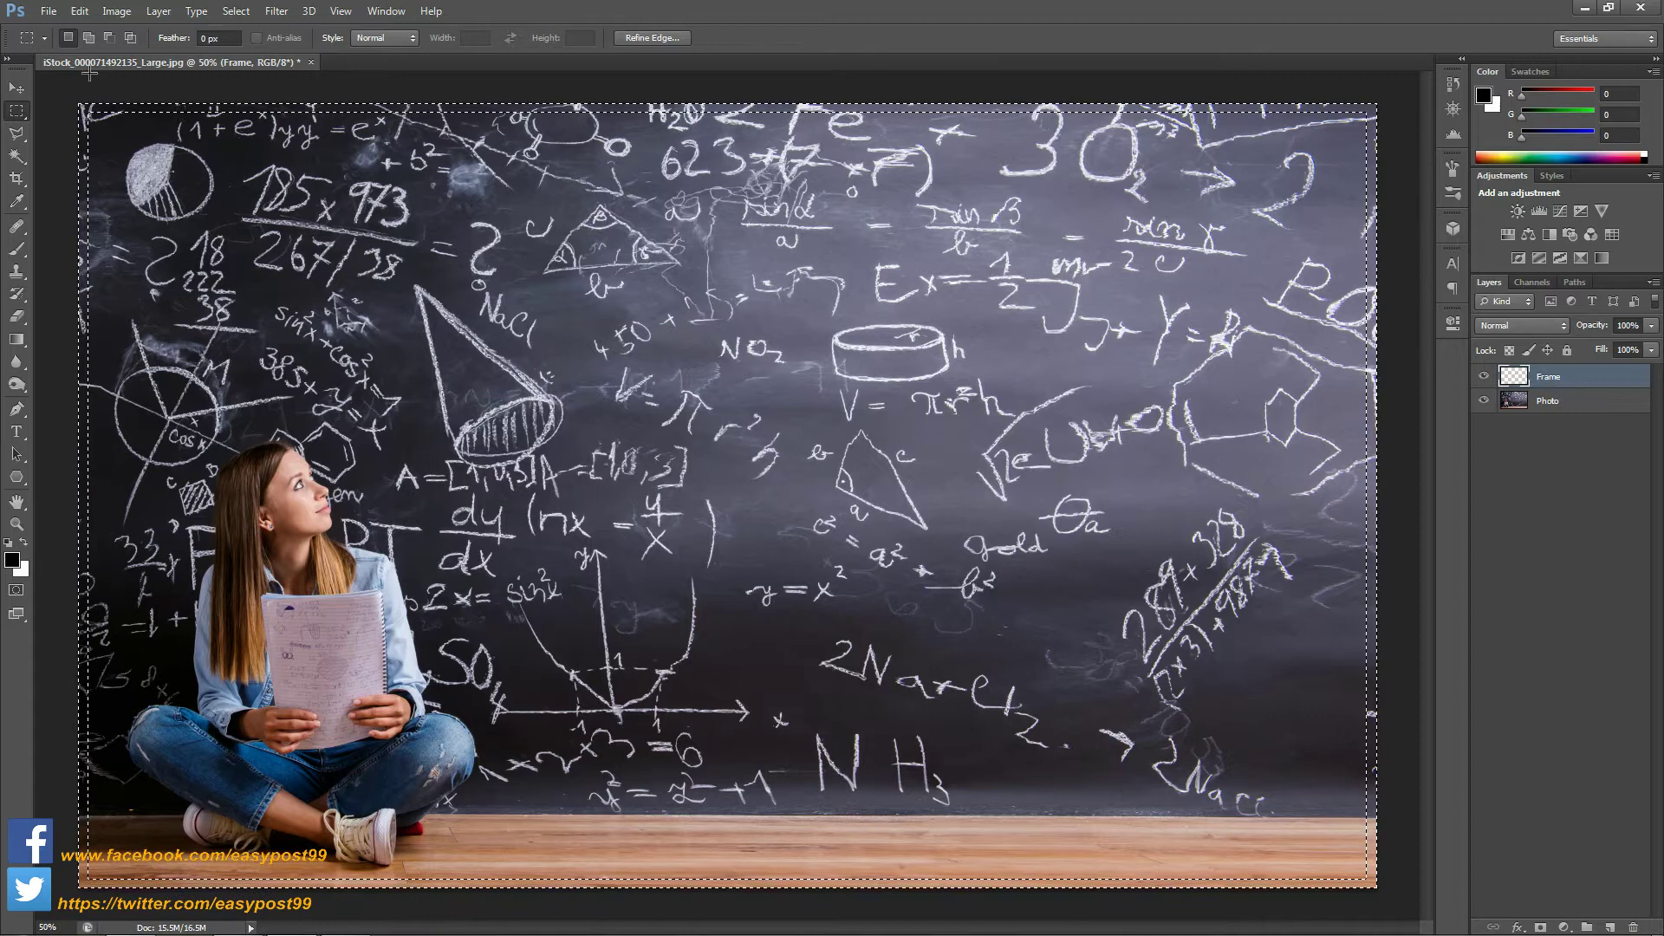
- Fill the border with White on the Frame layer and deselect
left_click(79, 11)
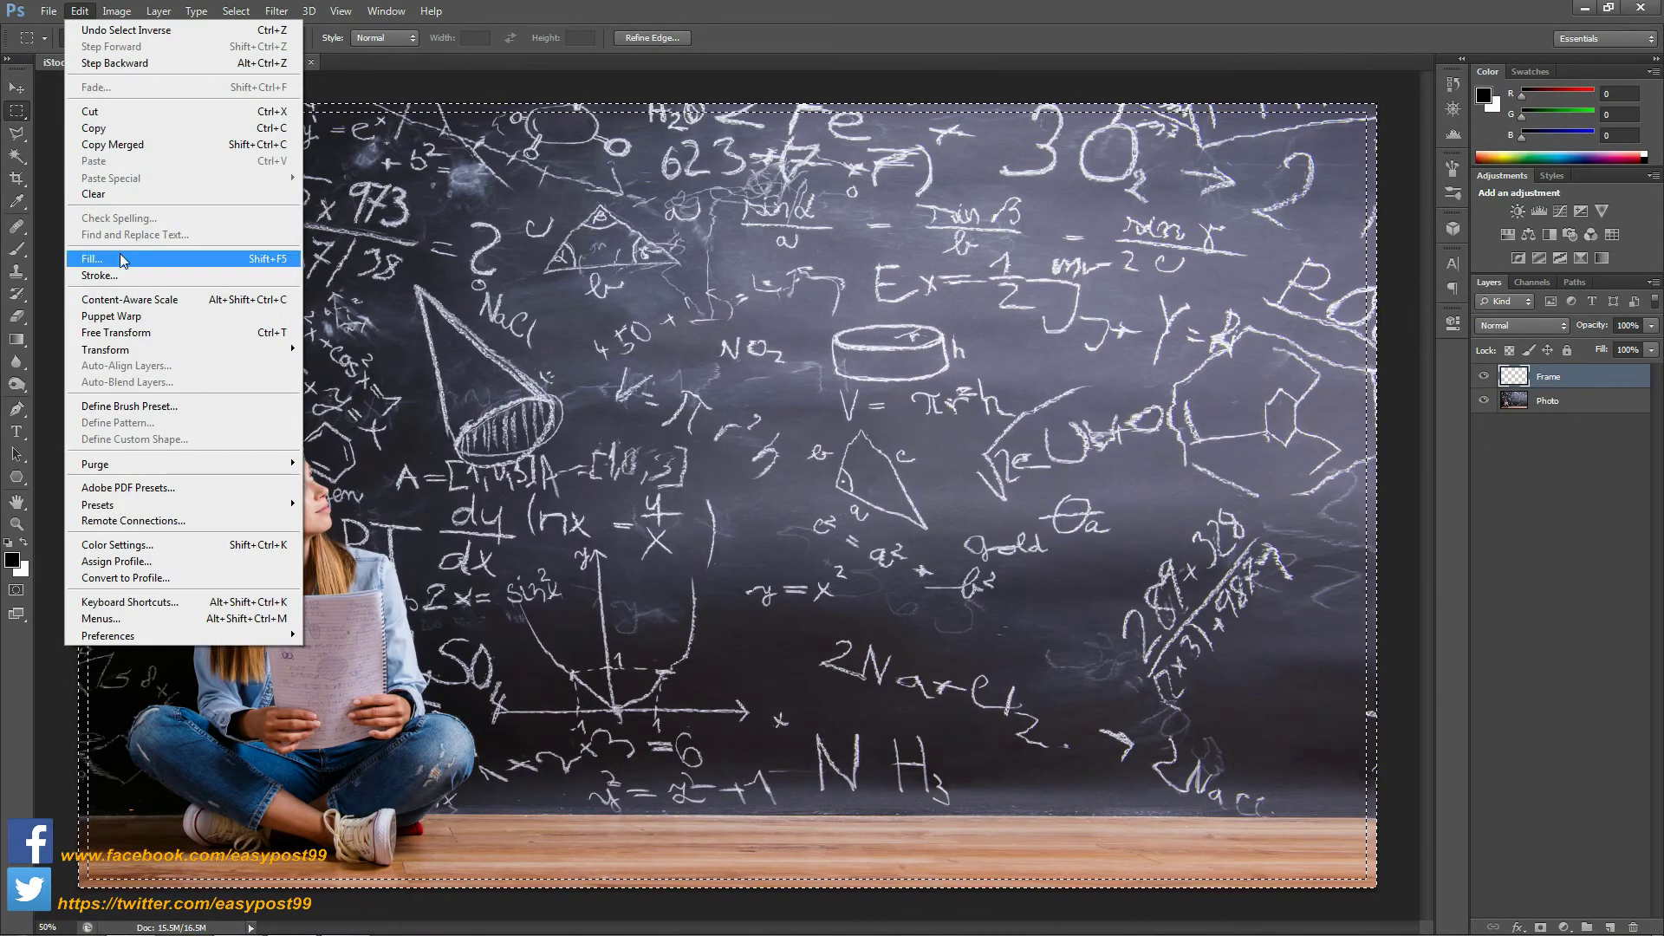
left_click(92, 258)
left_click(732, 400)
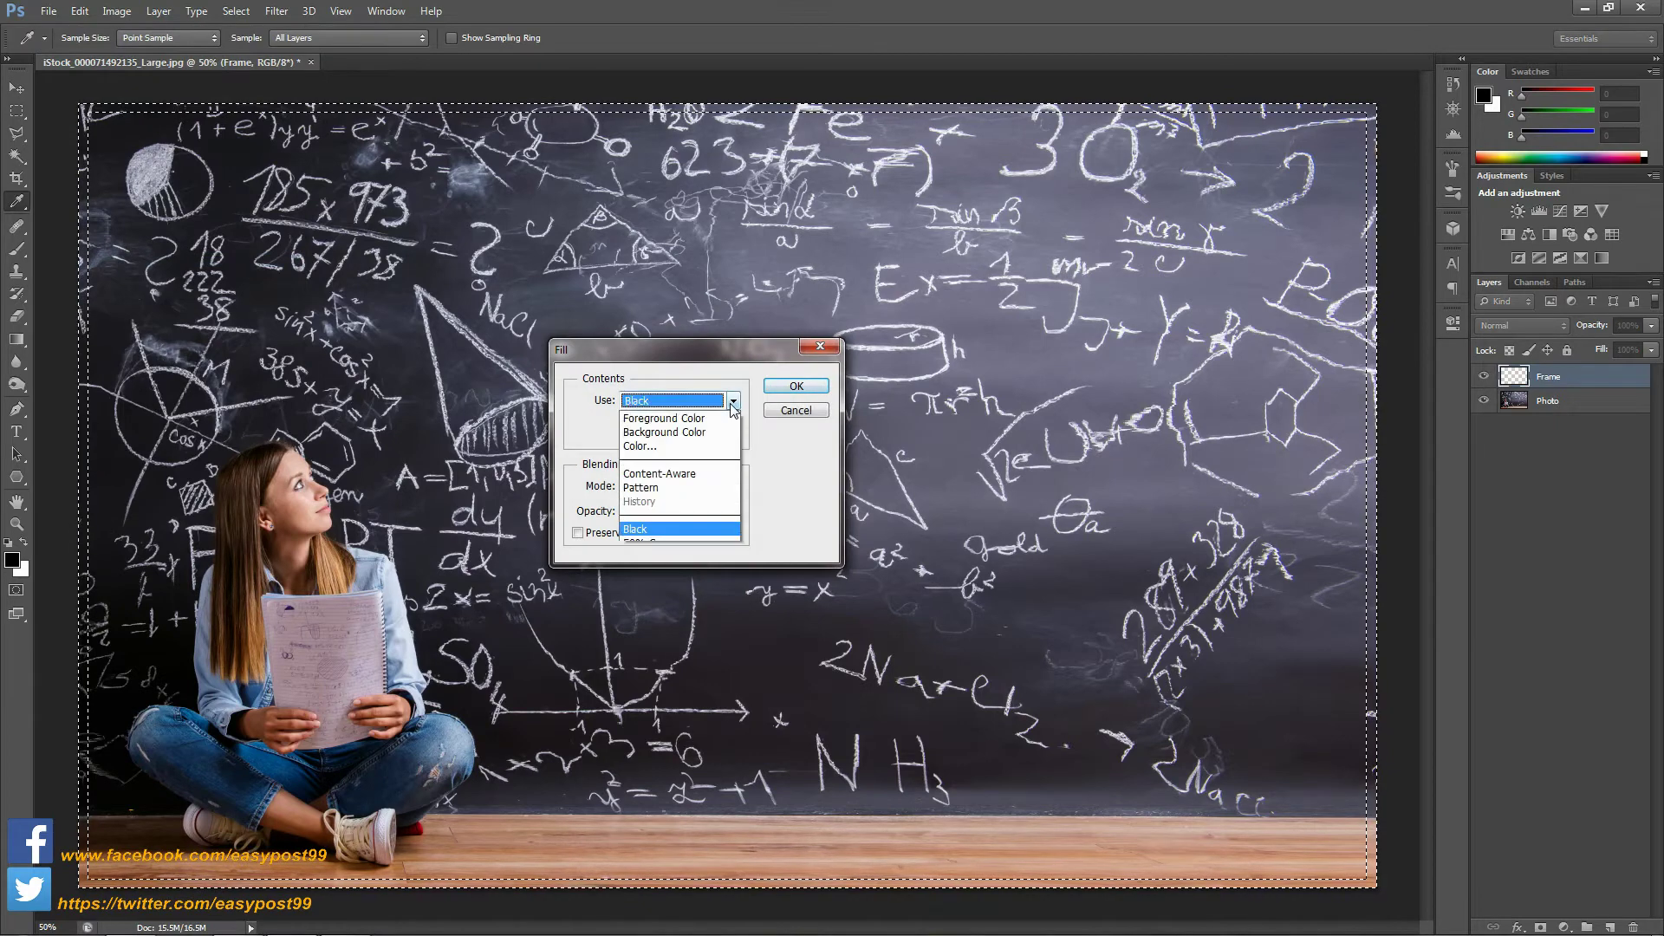
left_click(699, 556)
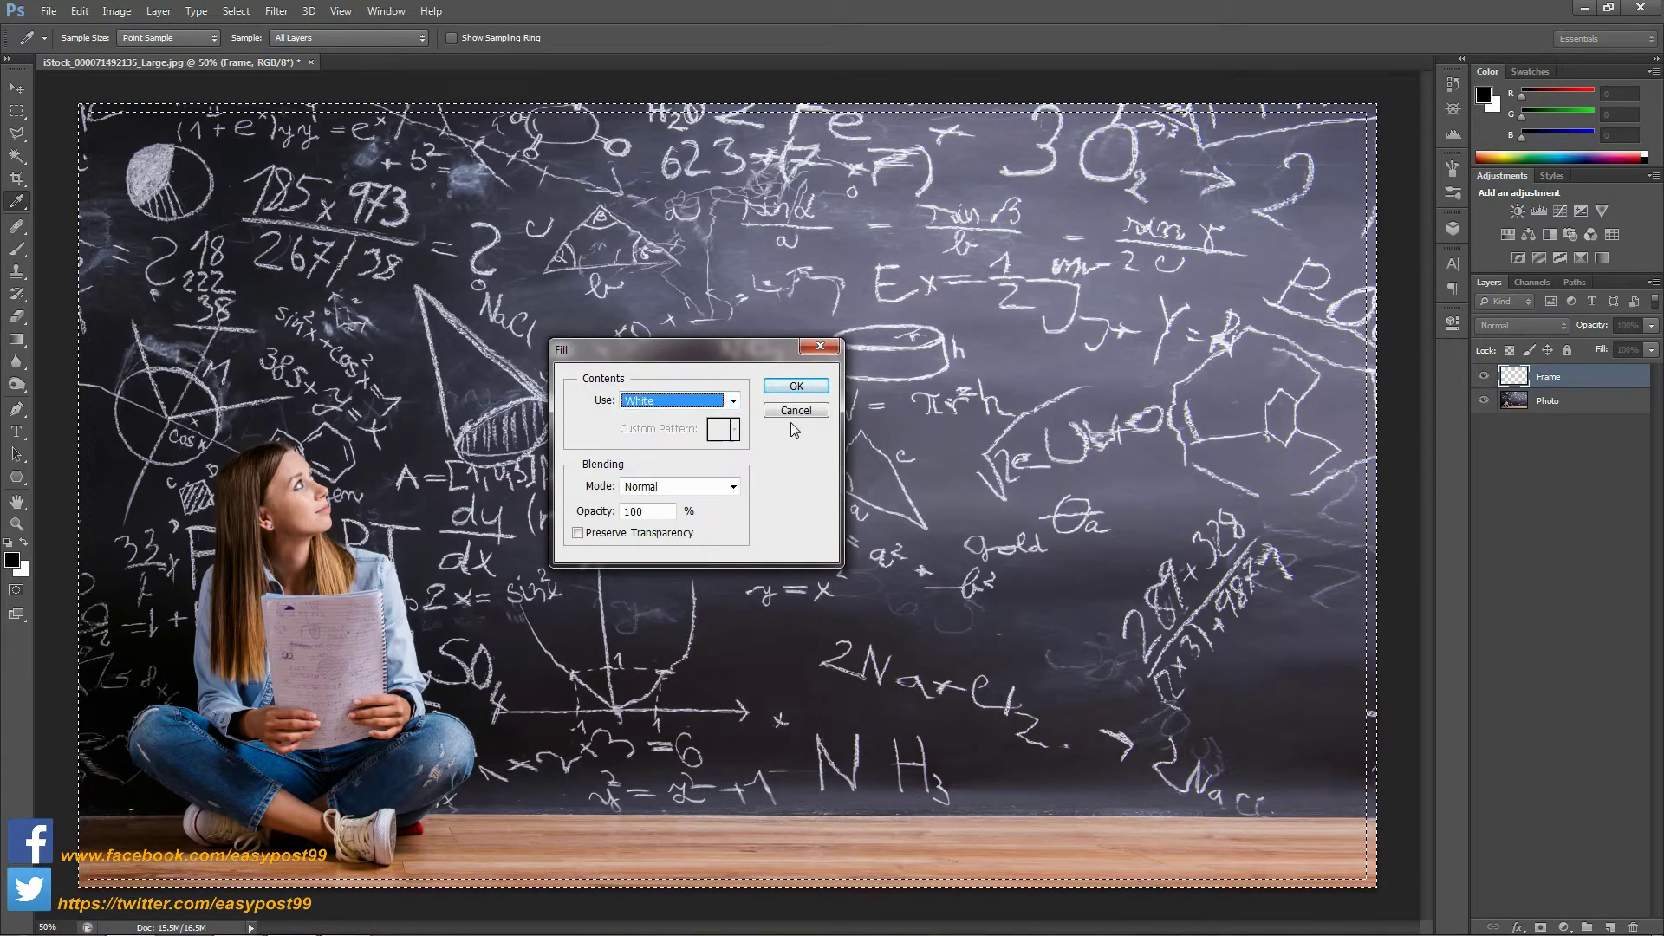
left_click(788, 386)
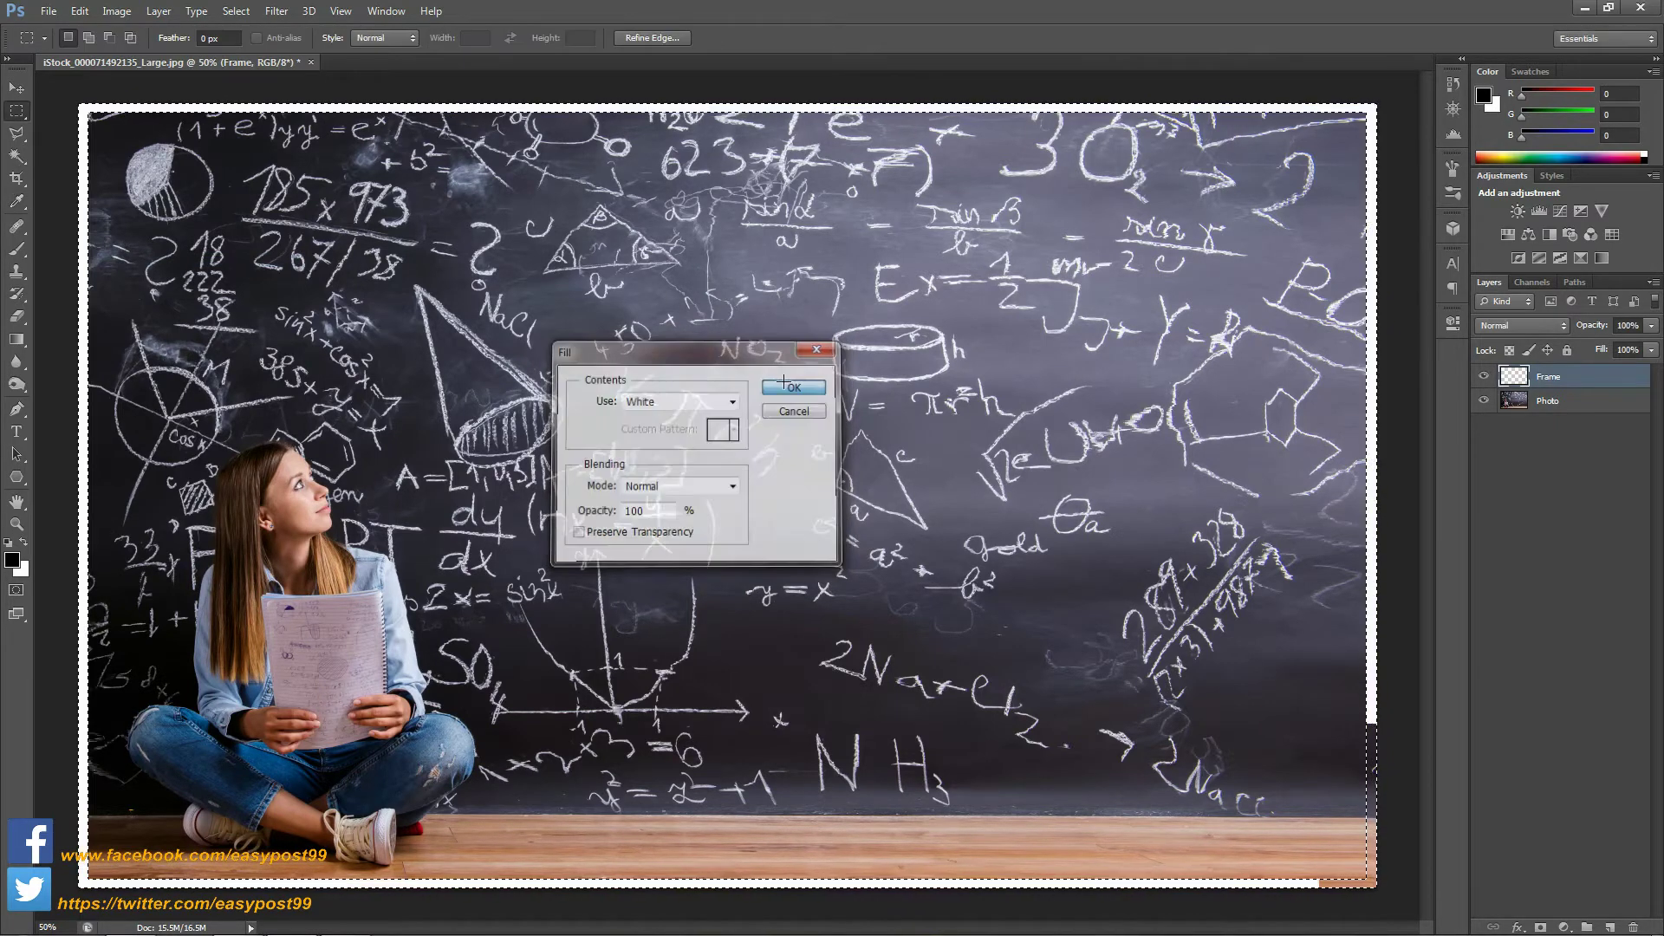
key("m")
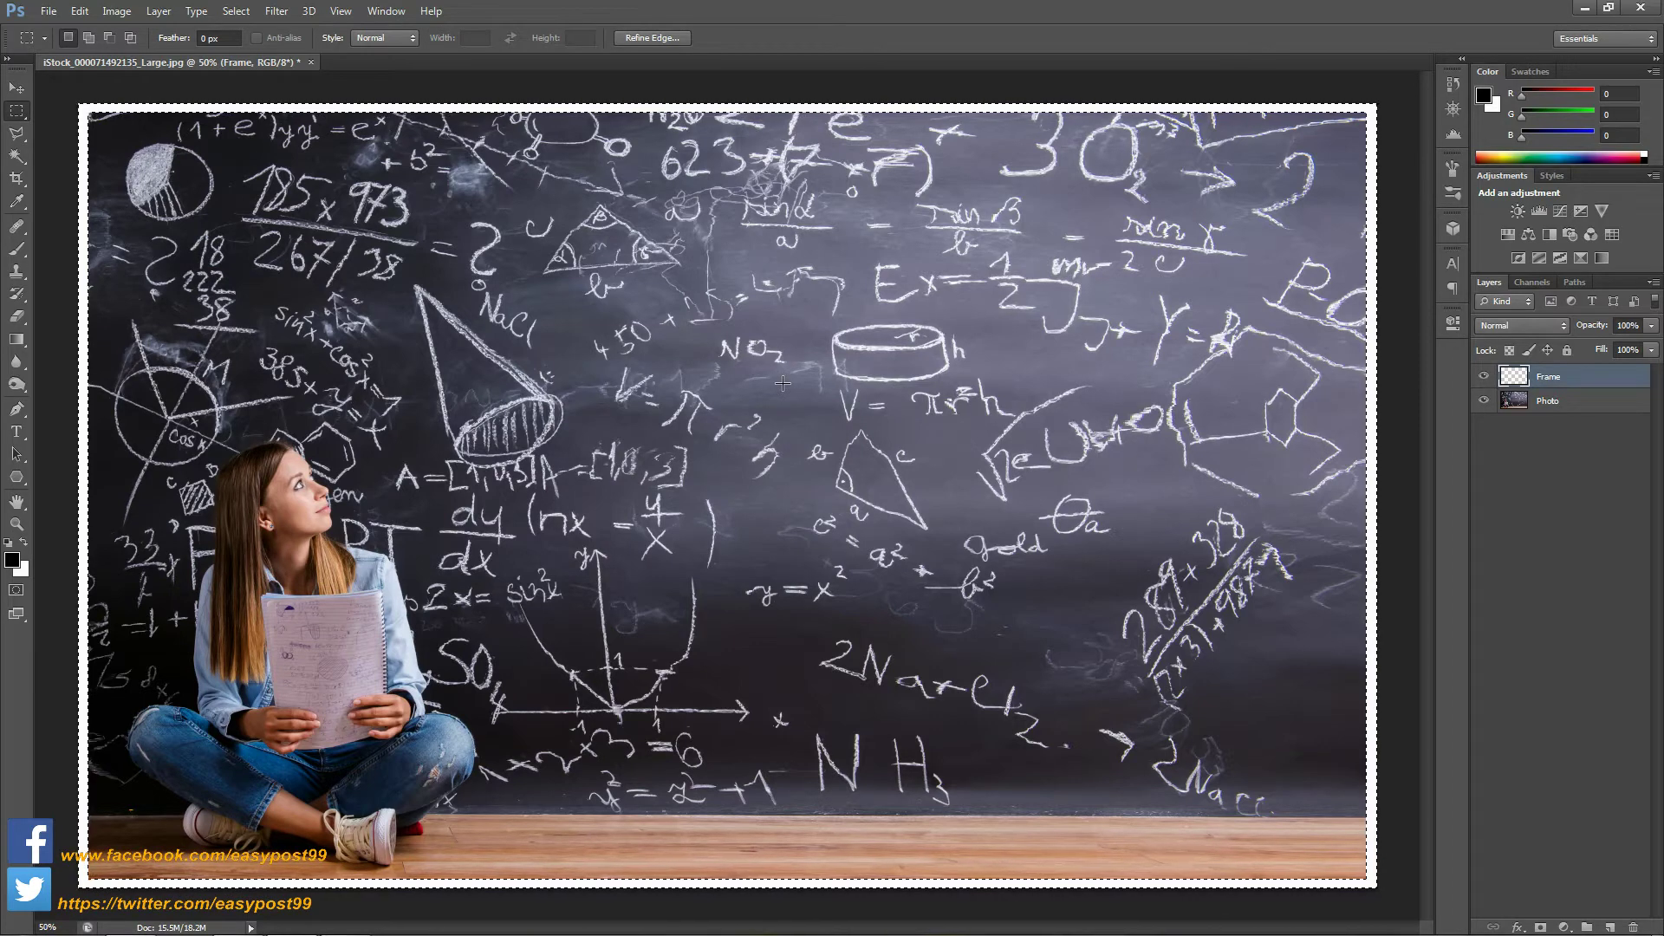
key("ctrl+d")
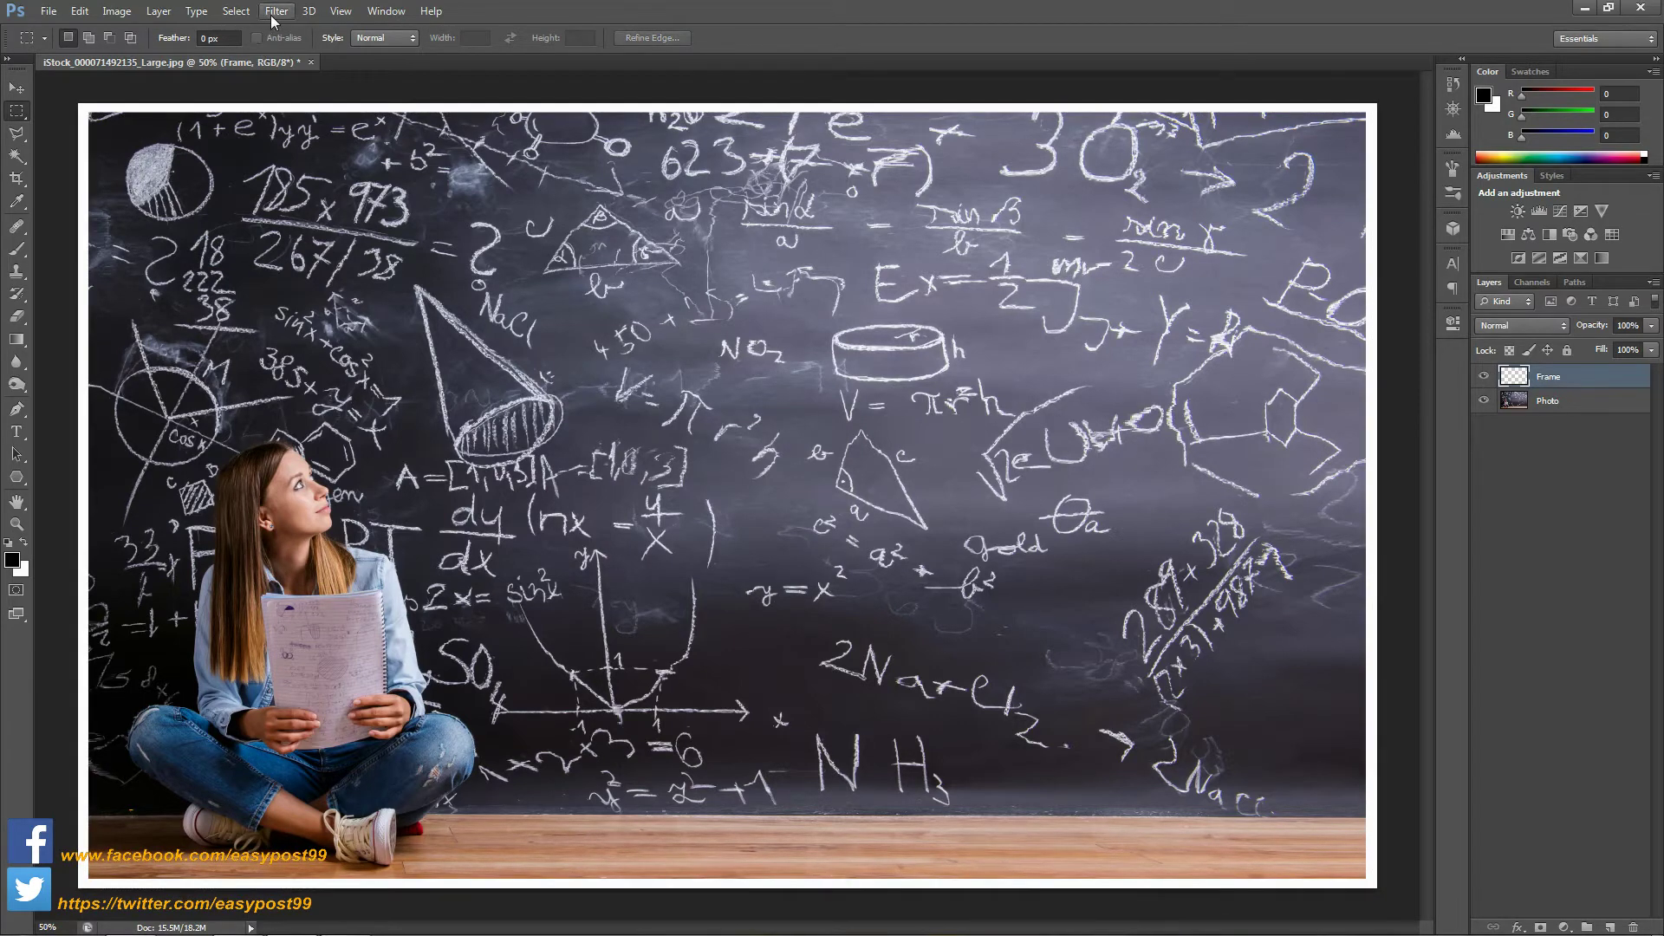
- Apply the Sandstone Texturizer filter to the frame with Relief 25 and Top Right light
left_click(275, 11)
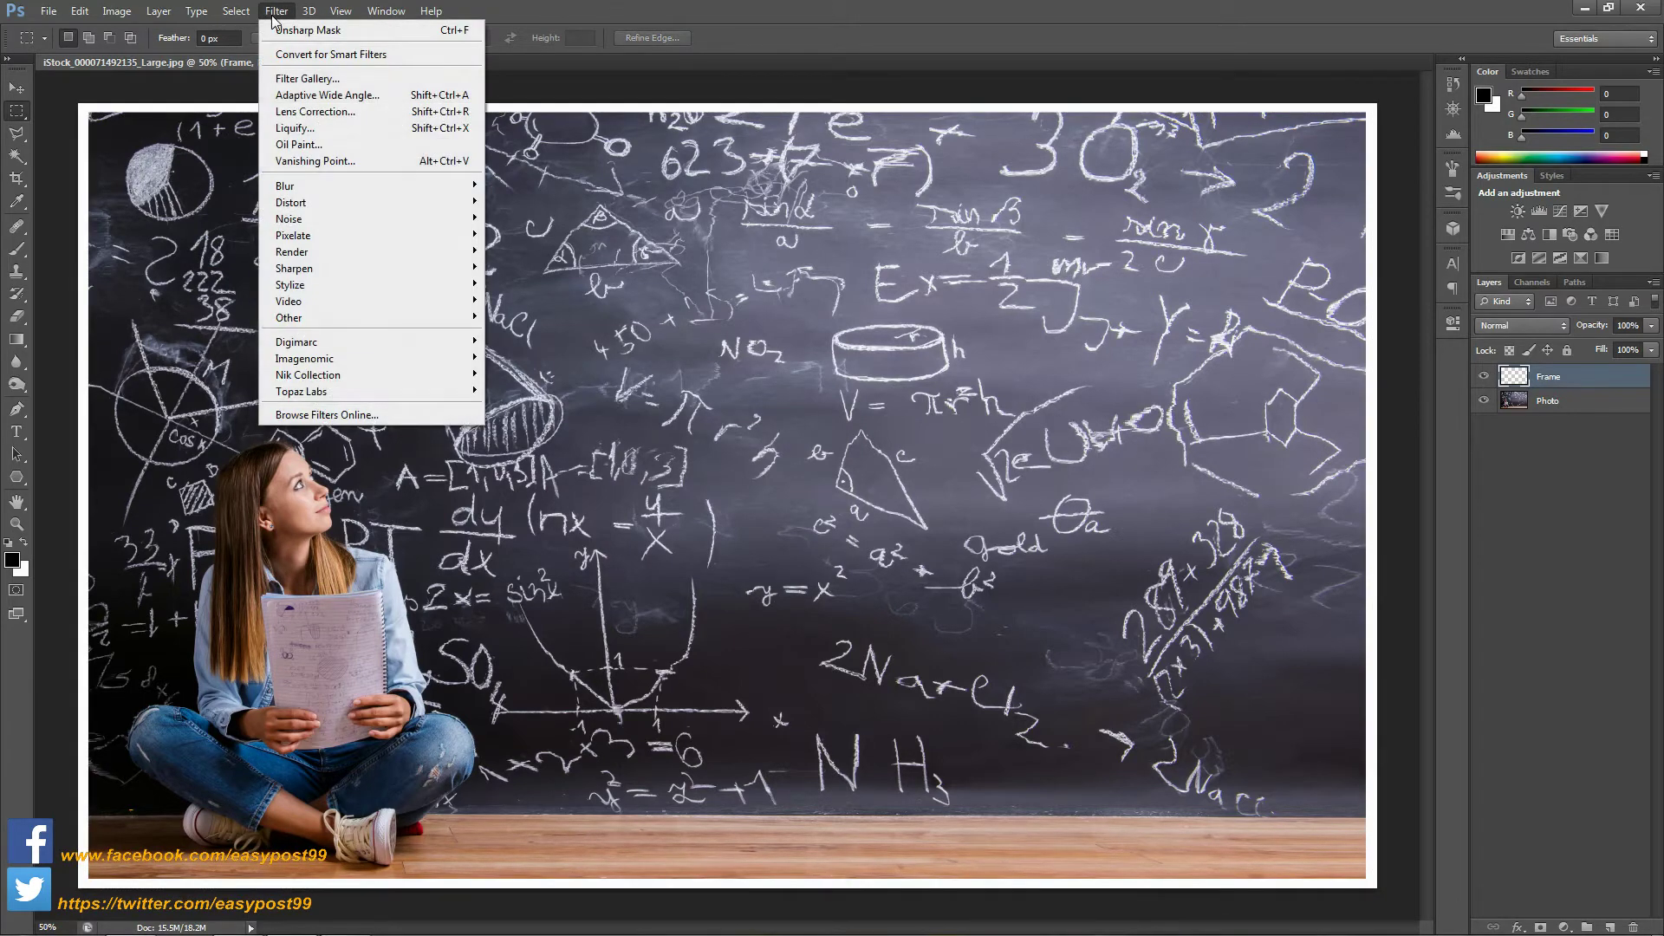
left_click(305, 79)
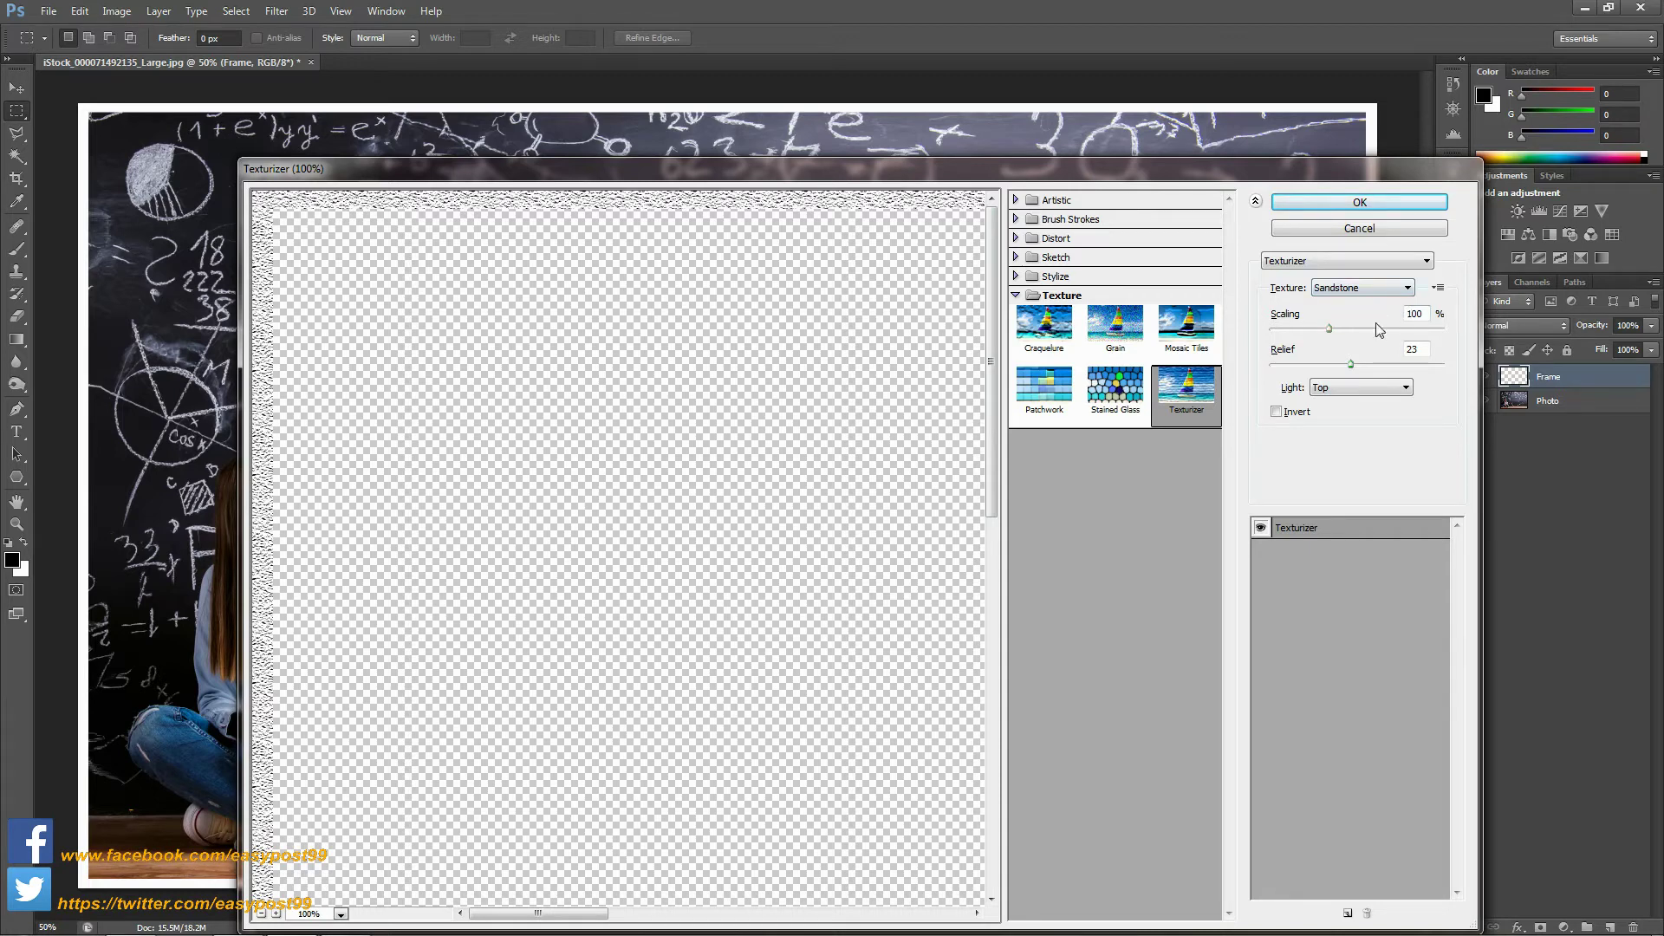
left_click(1398, 351)
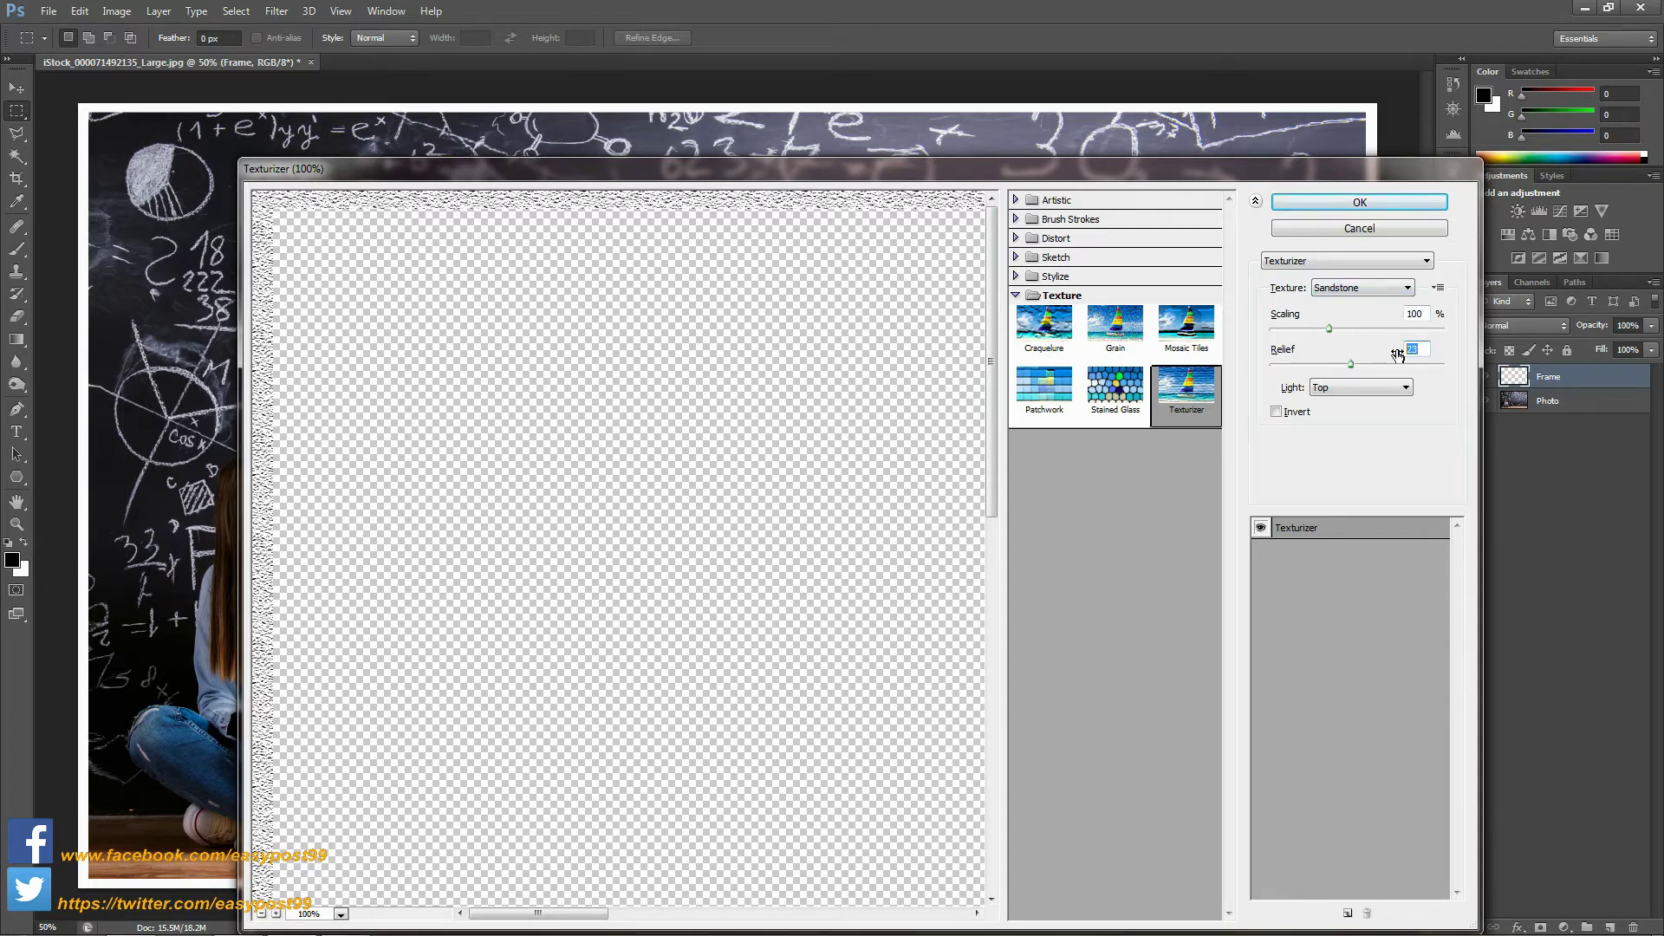
type("25")
left_click(1406, 388)
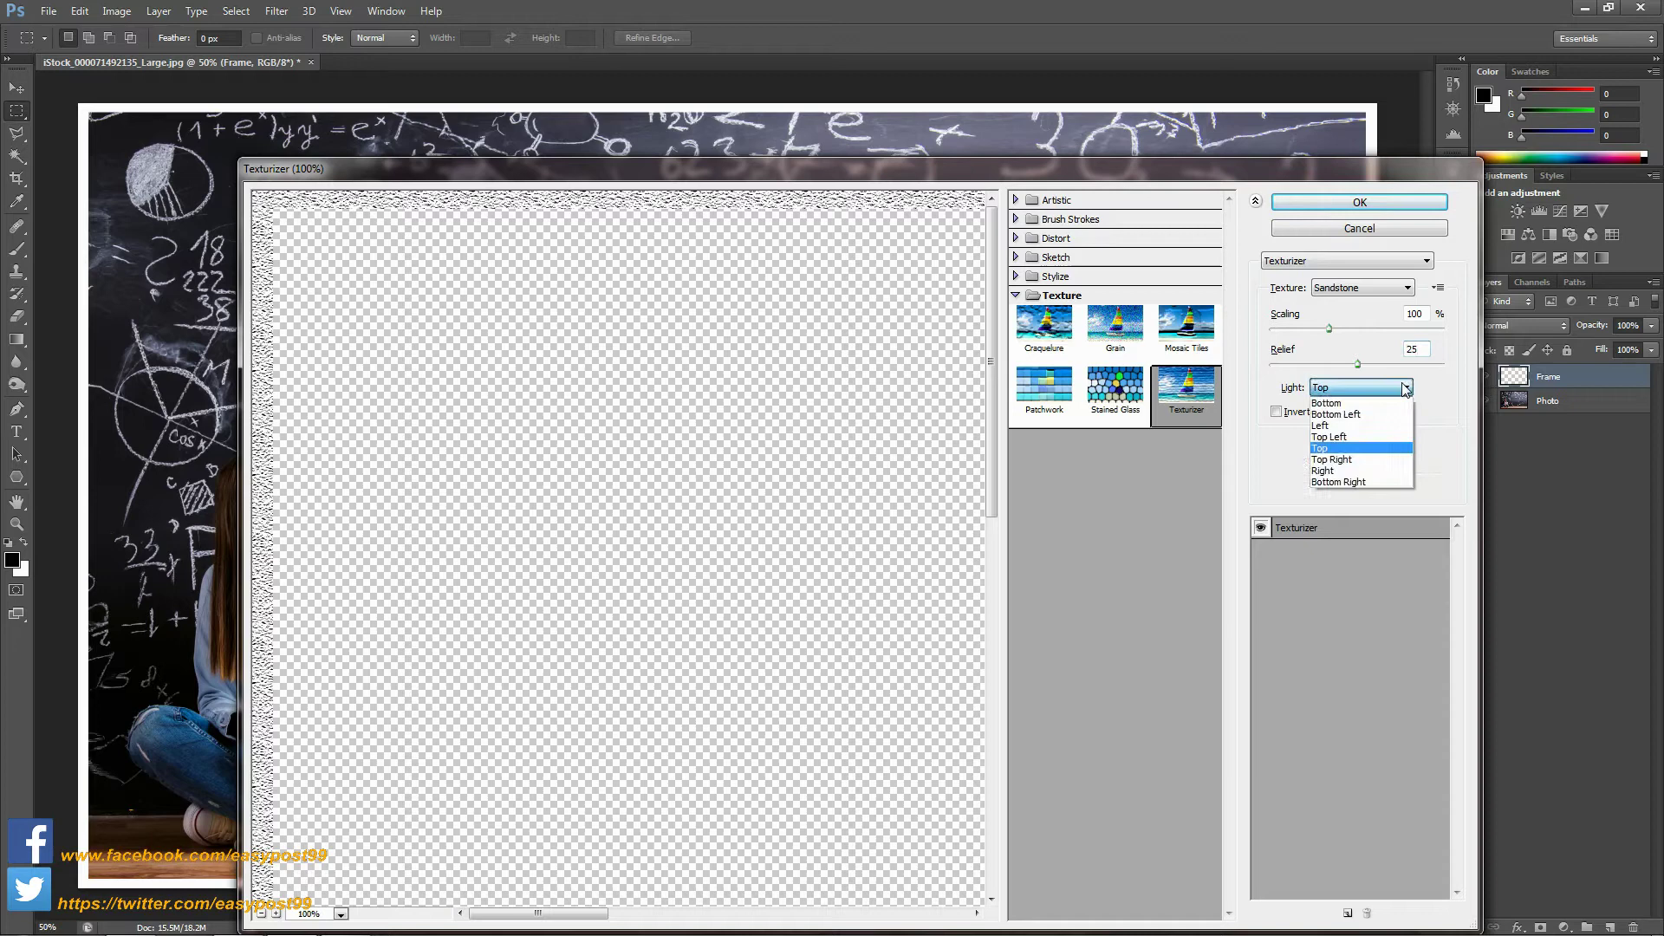
left_click(1390, 460)
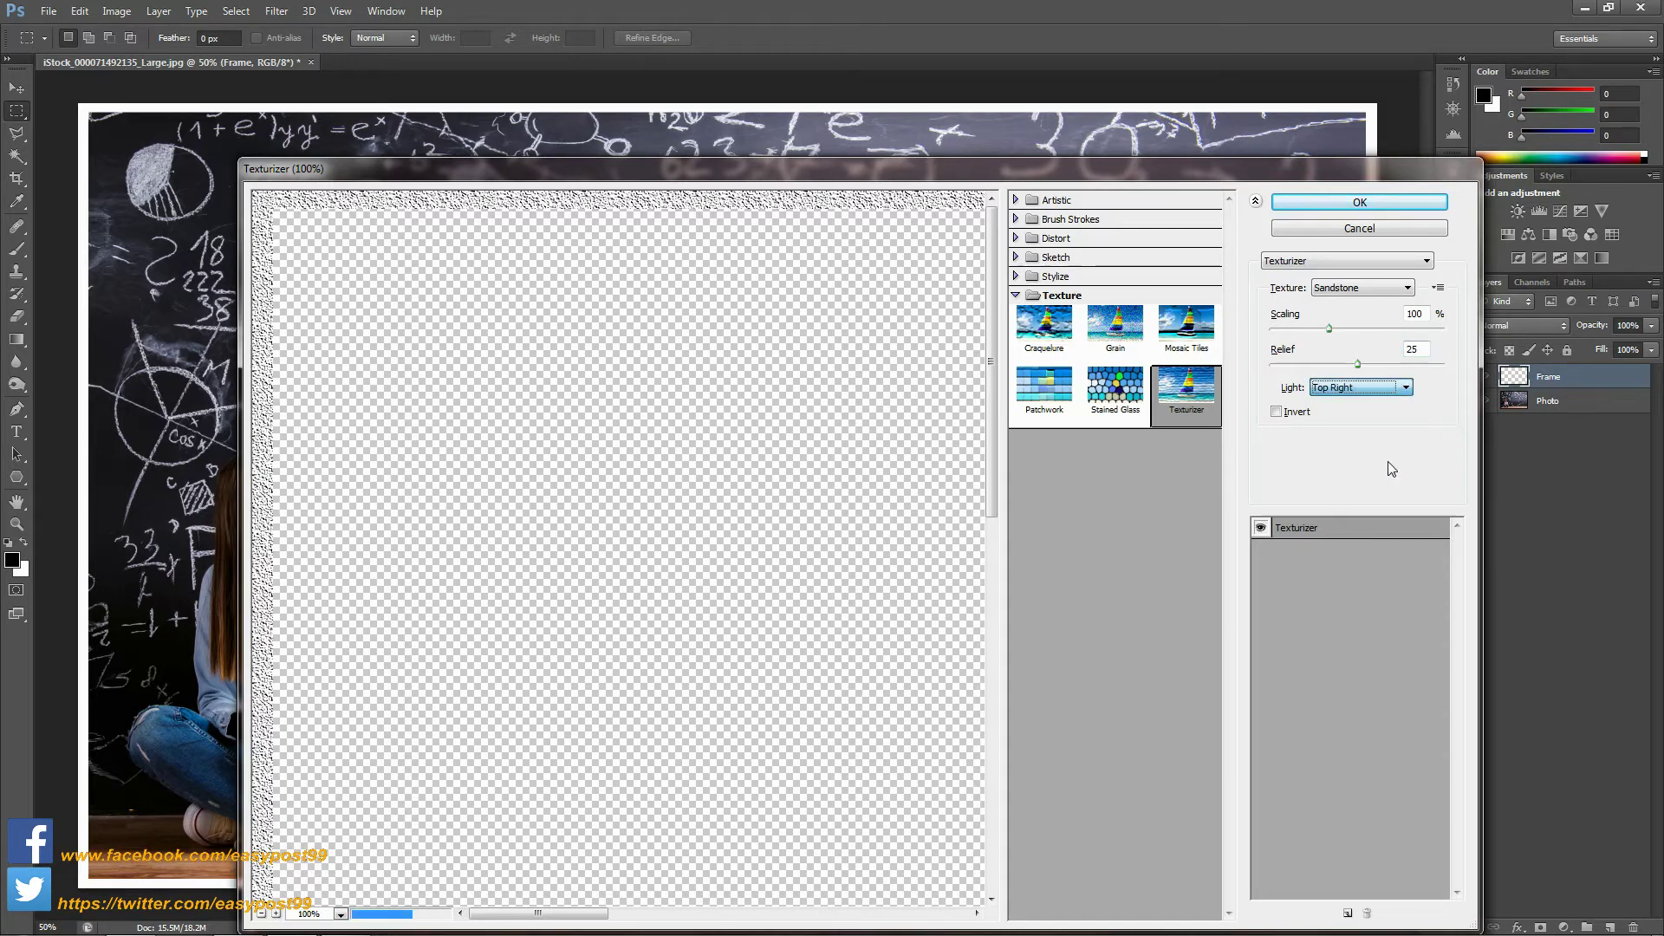
left_click(1420, 205)
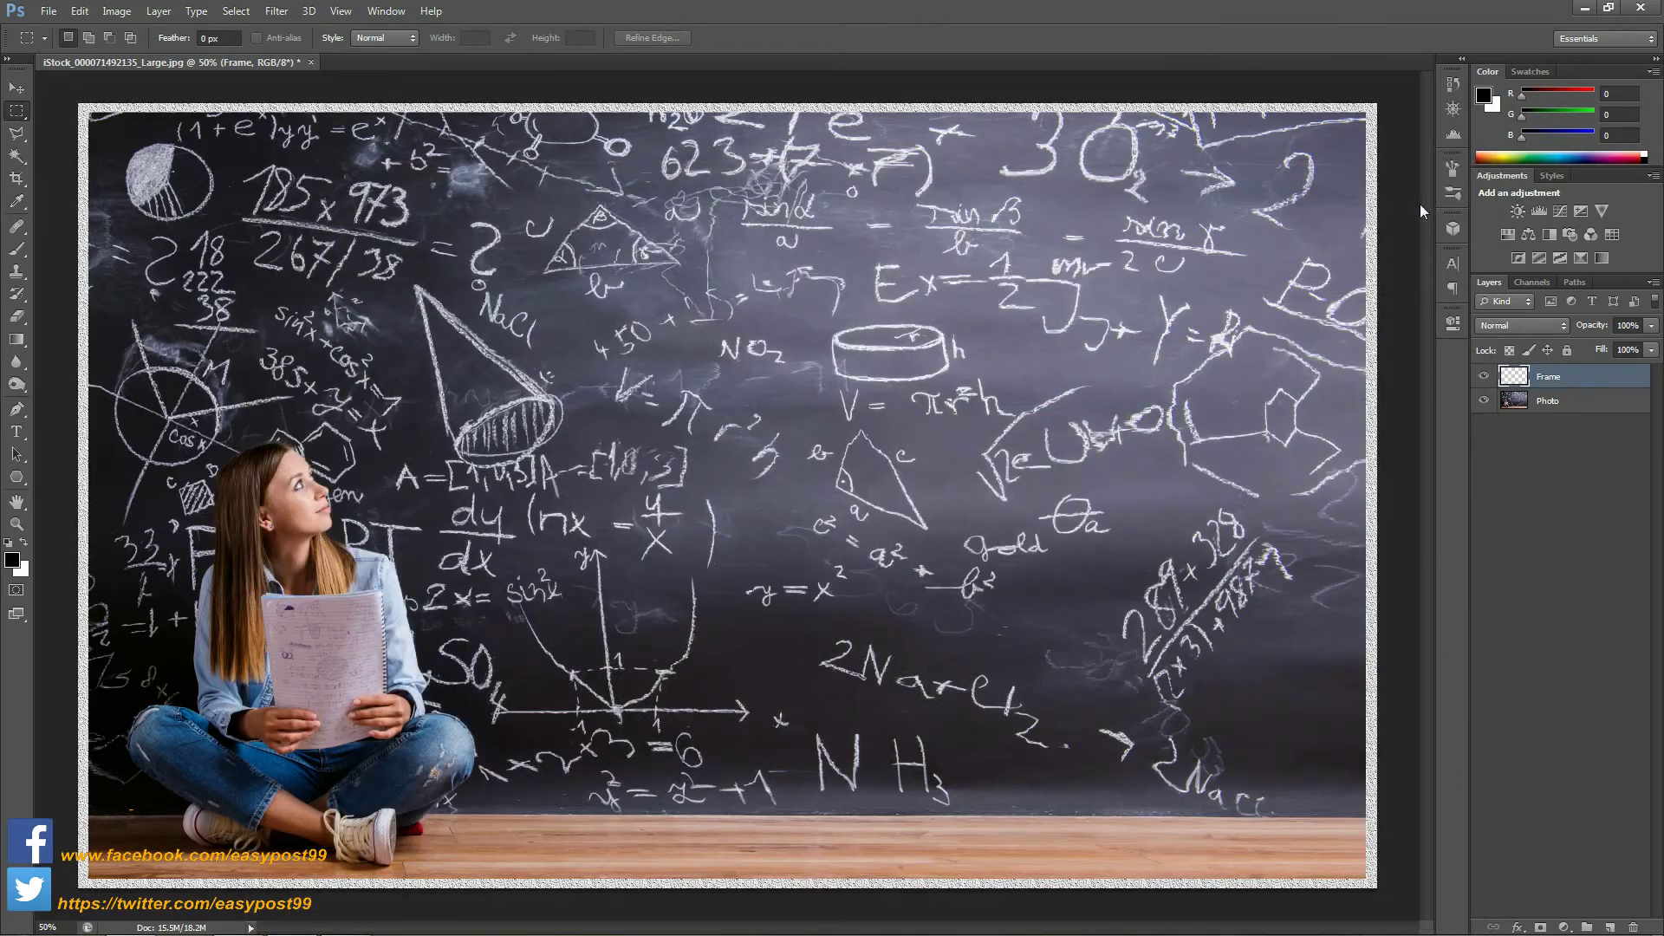
- Add a Chisel Soft Bevel & Emboss to the Frame layer with Size 15 px and Angle 45°
right_click(1572, 378)
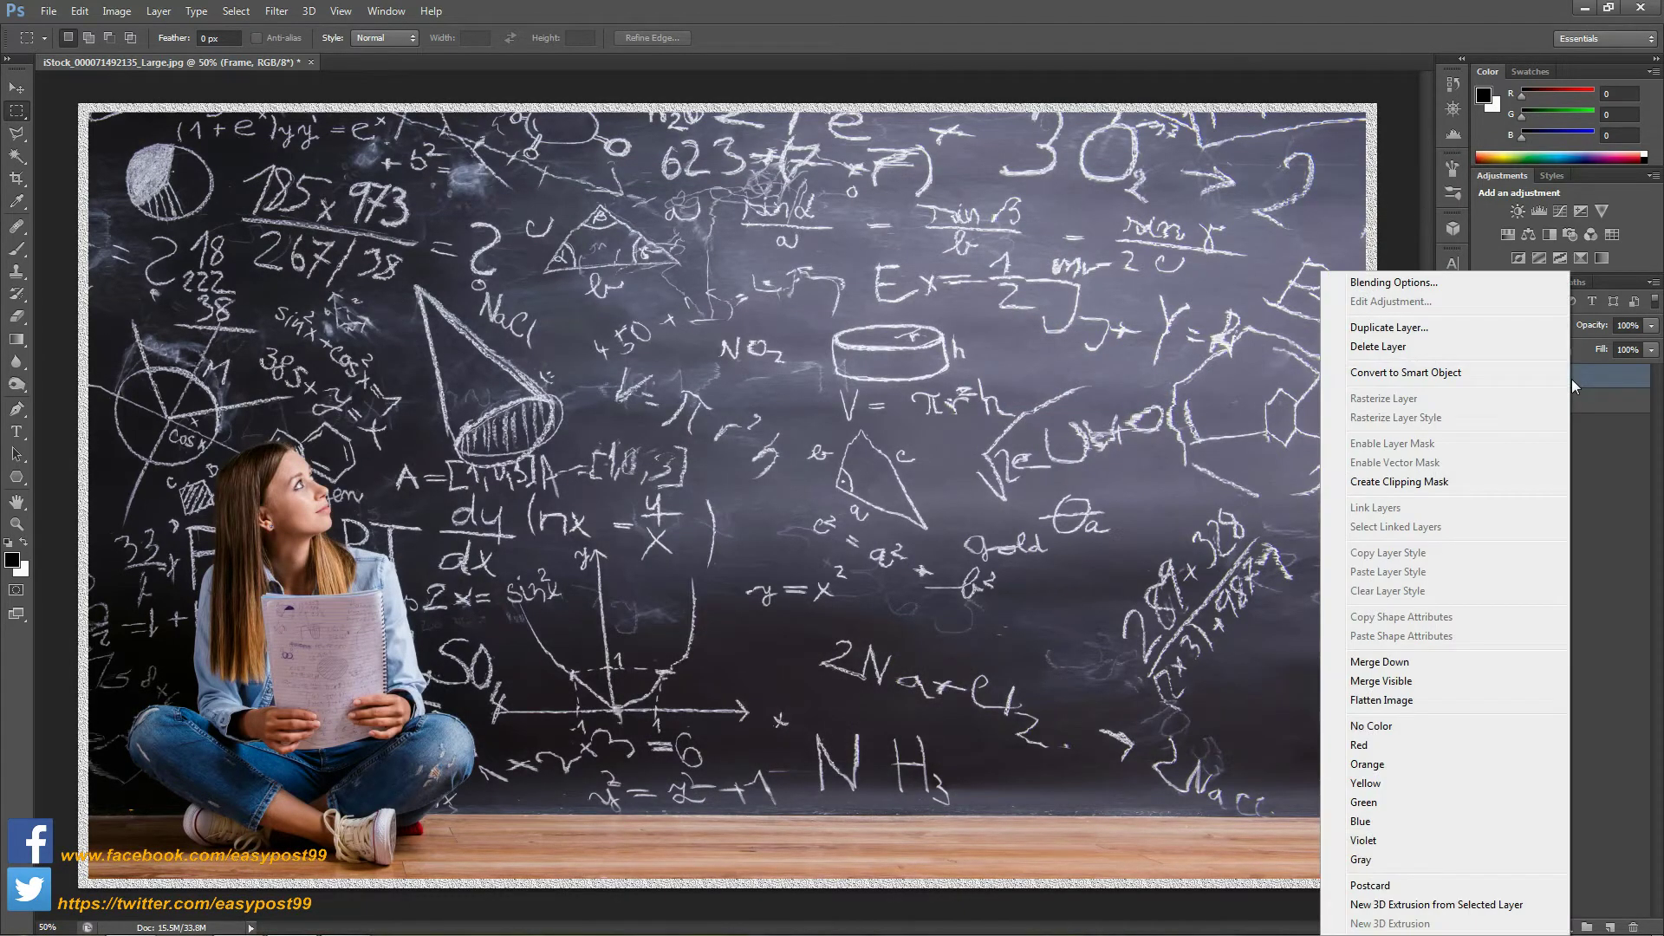
left_click(1418, 281)
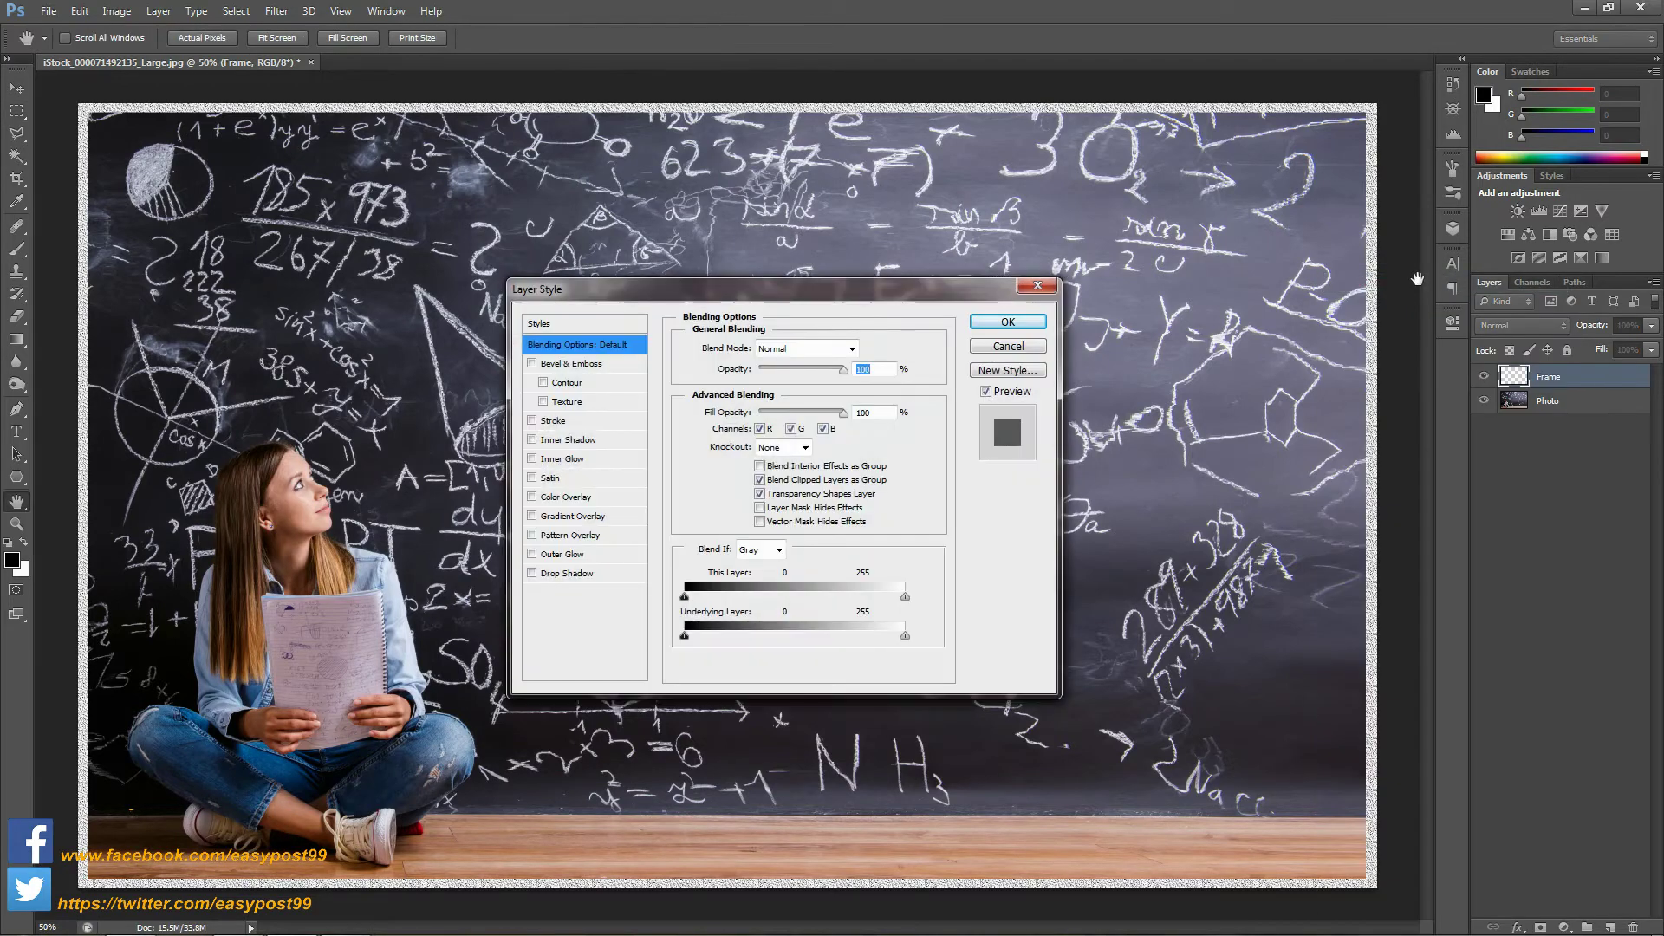
left_click(603, 365)
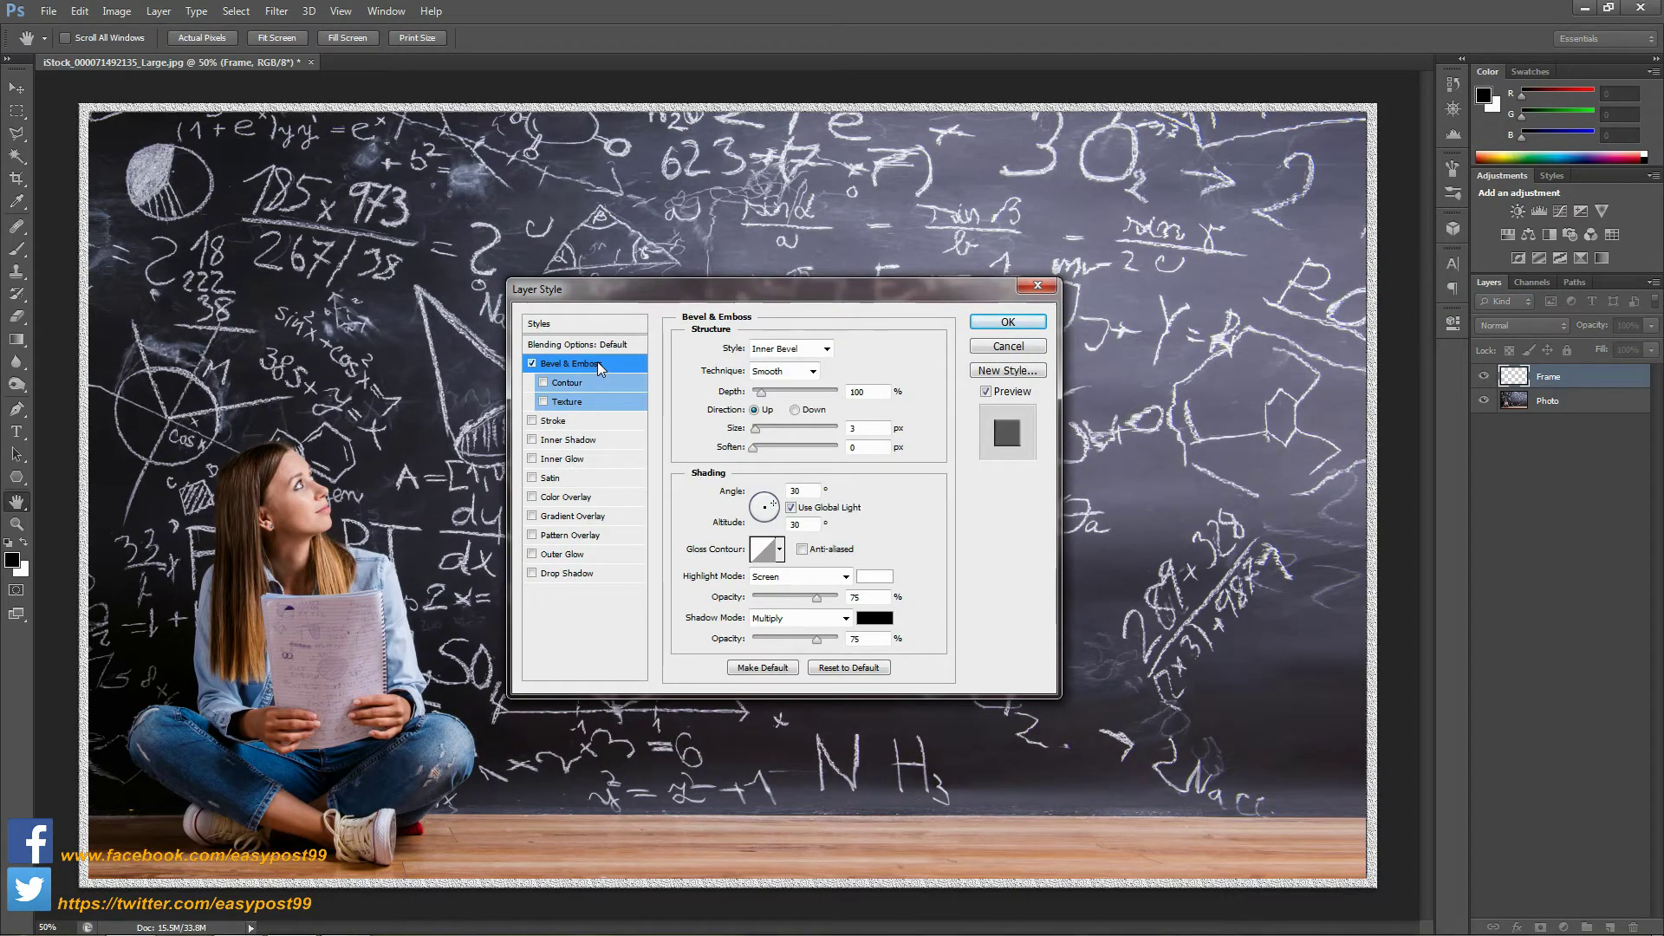
left_click(813, 372)
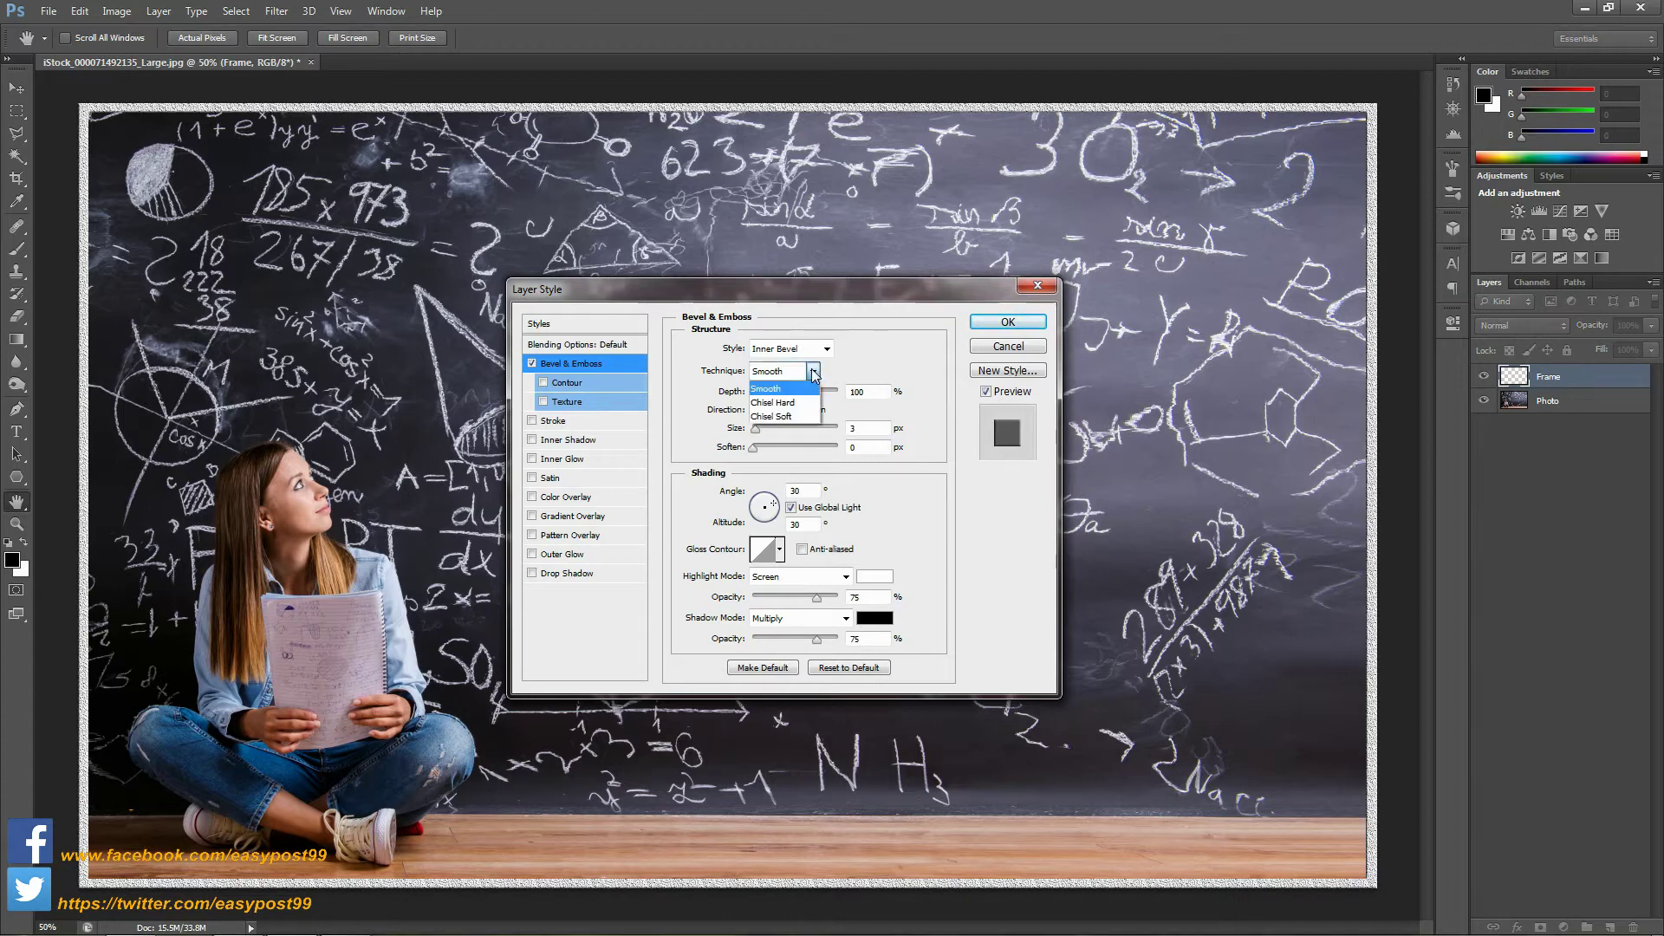
left_click(776, 416)
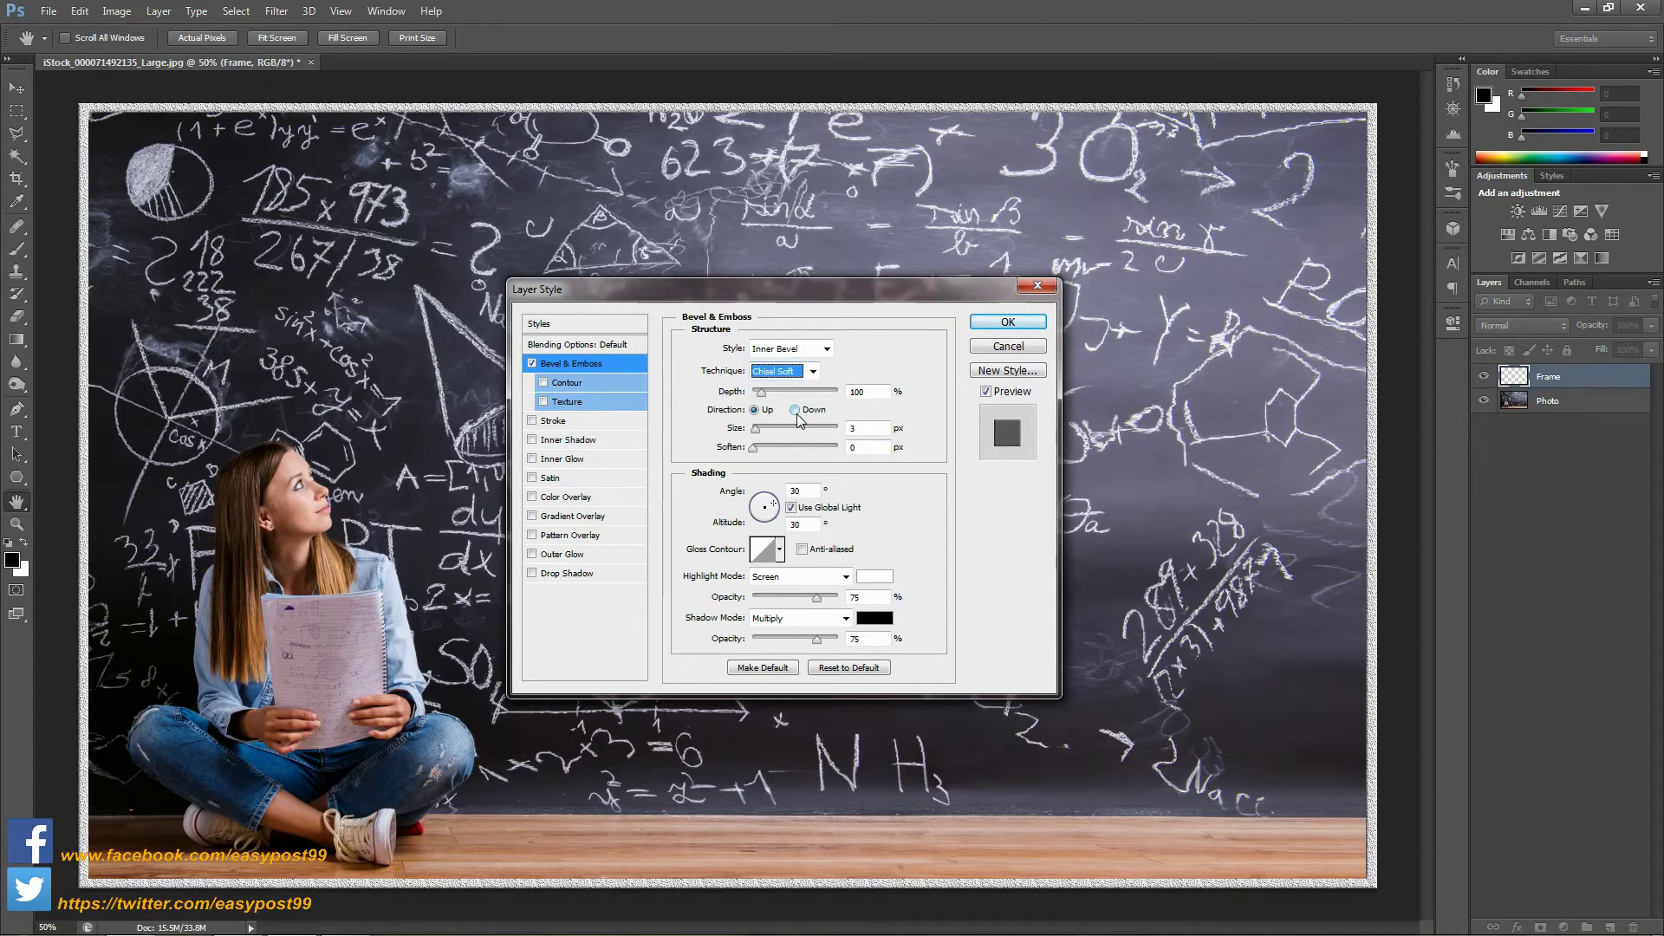
left_click(855, 428)
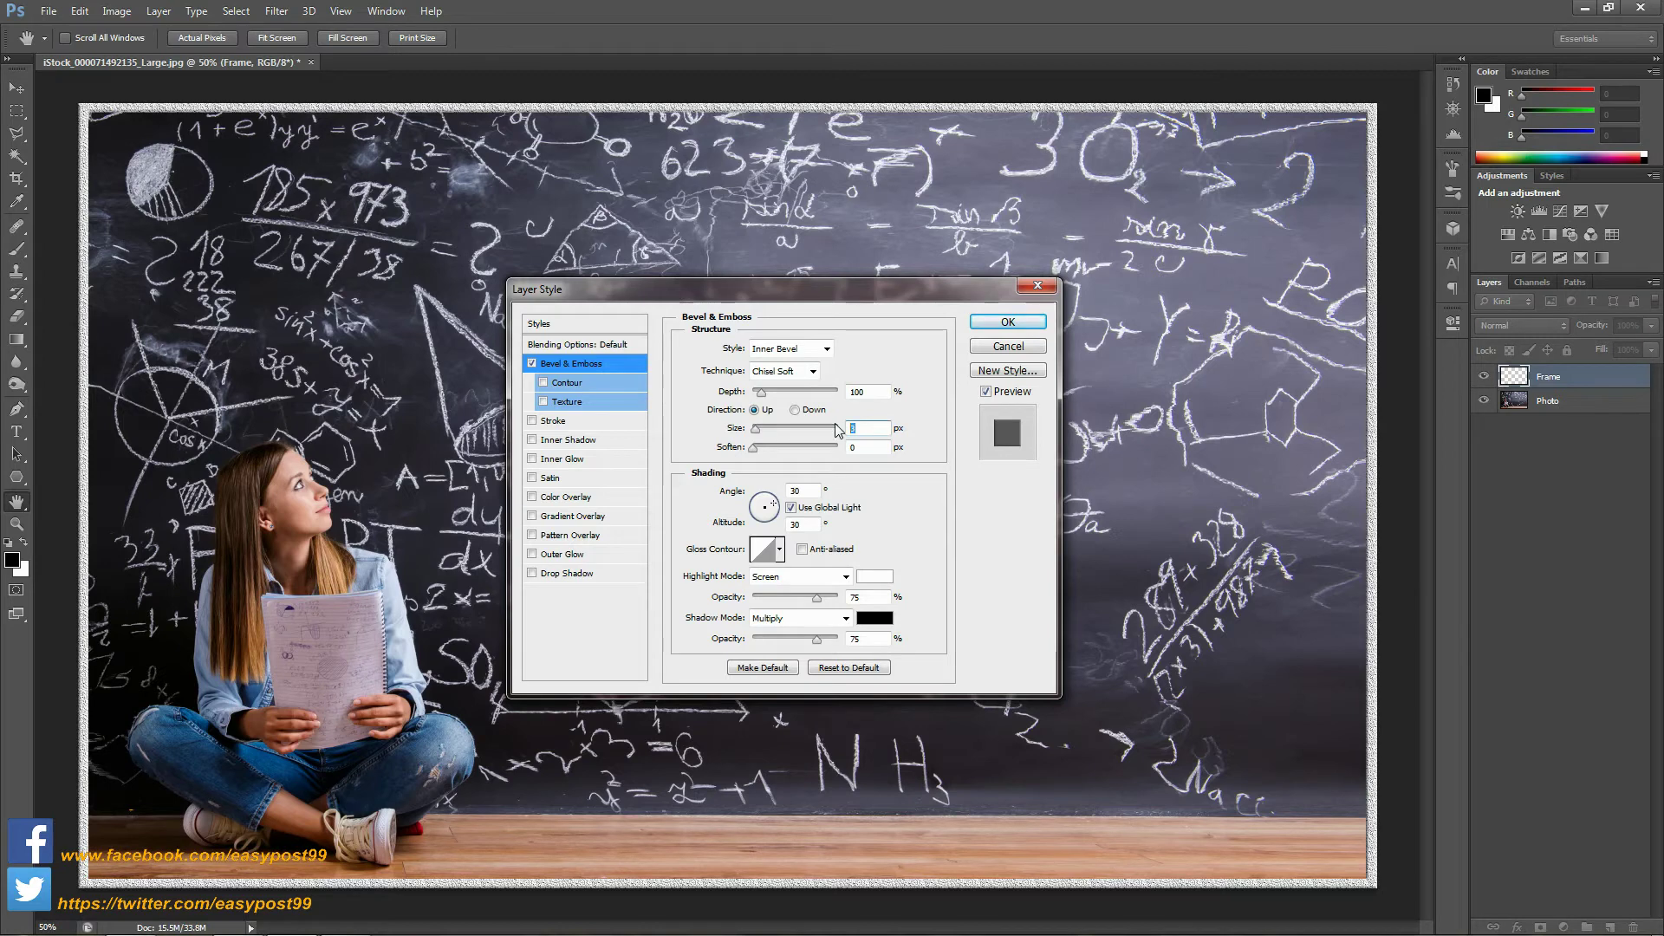
type("15")
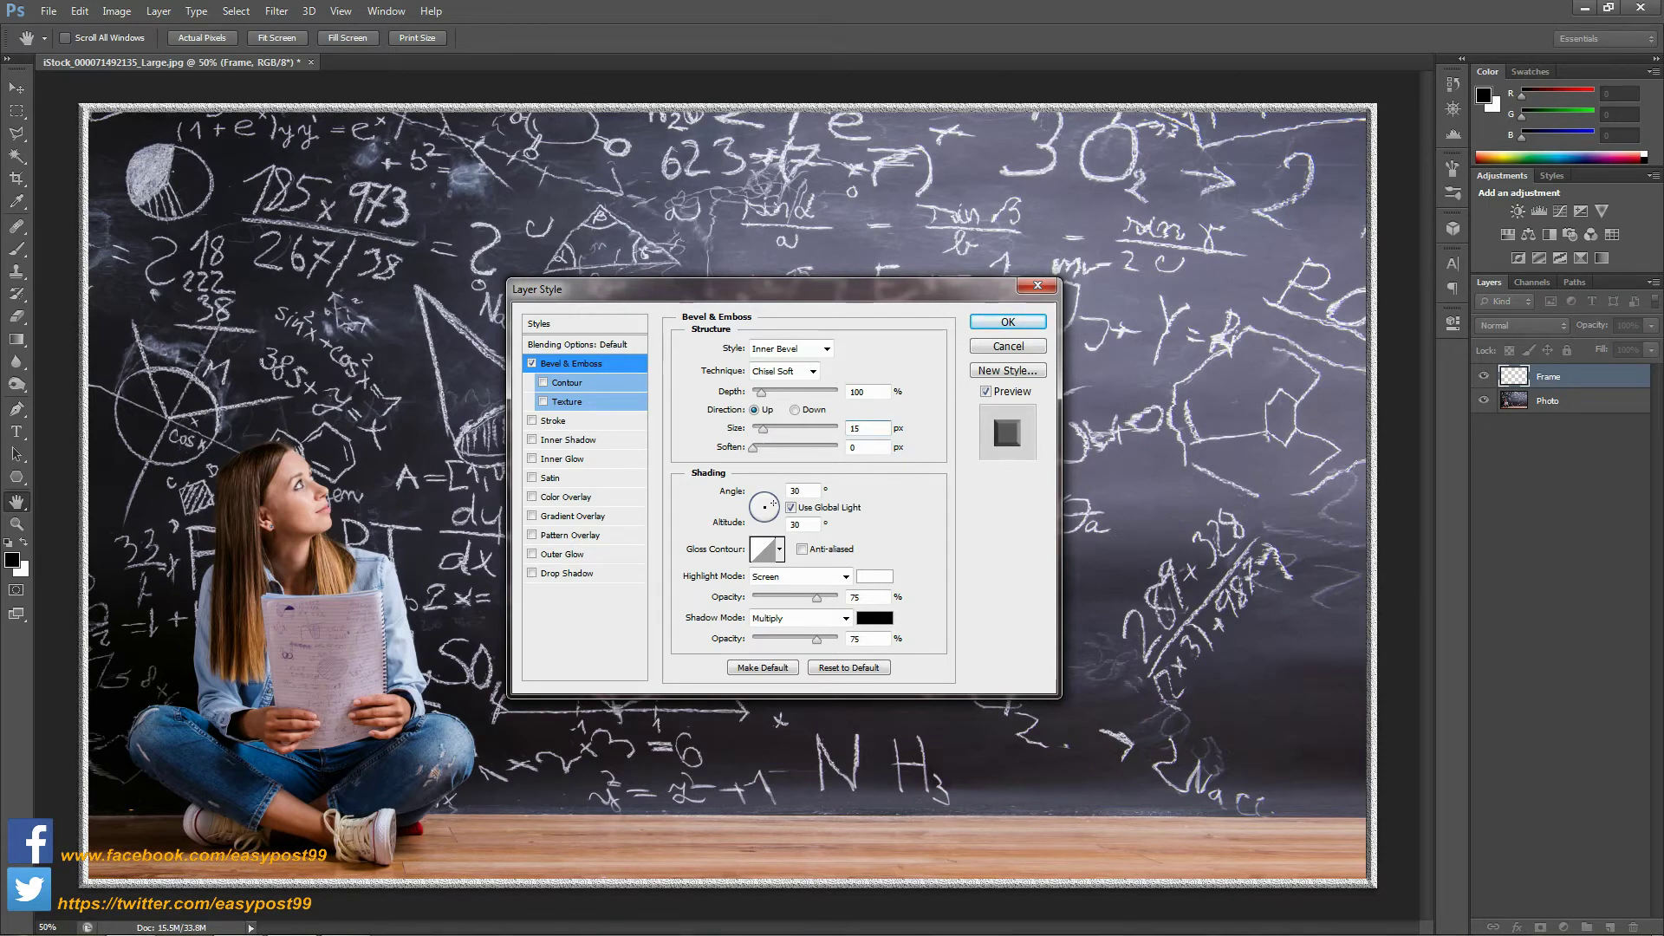
left_click(792, 525)
left_click(811, 490)
type("45")
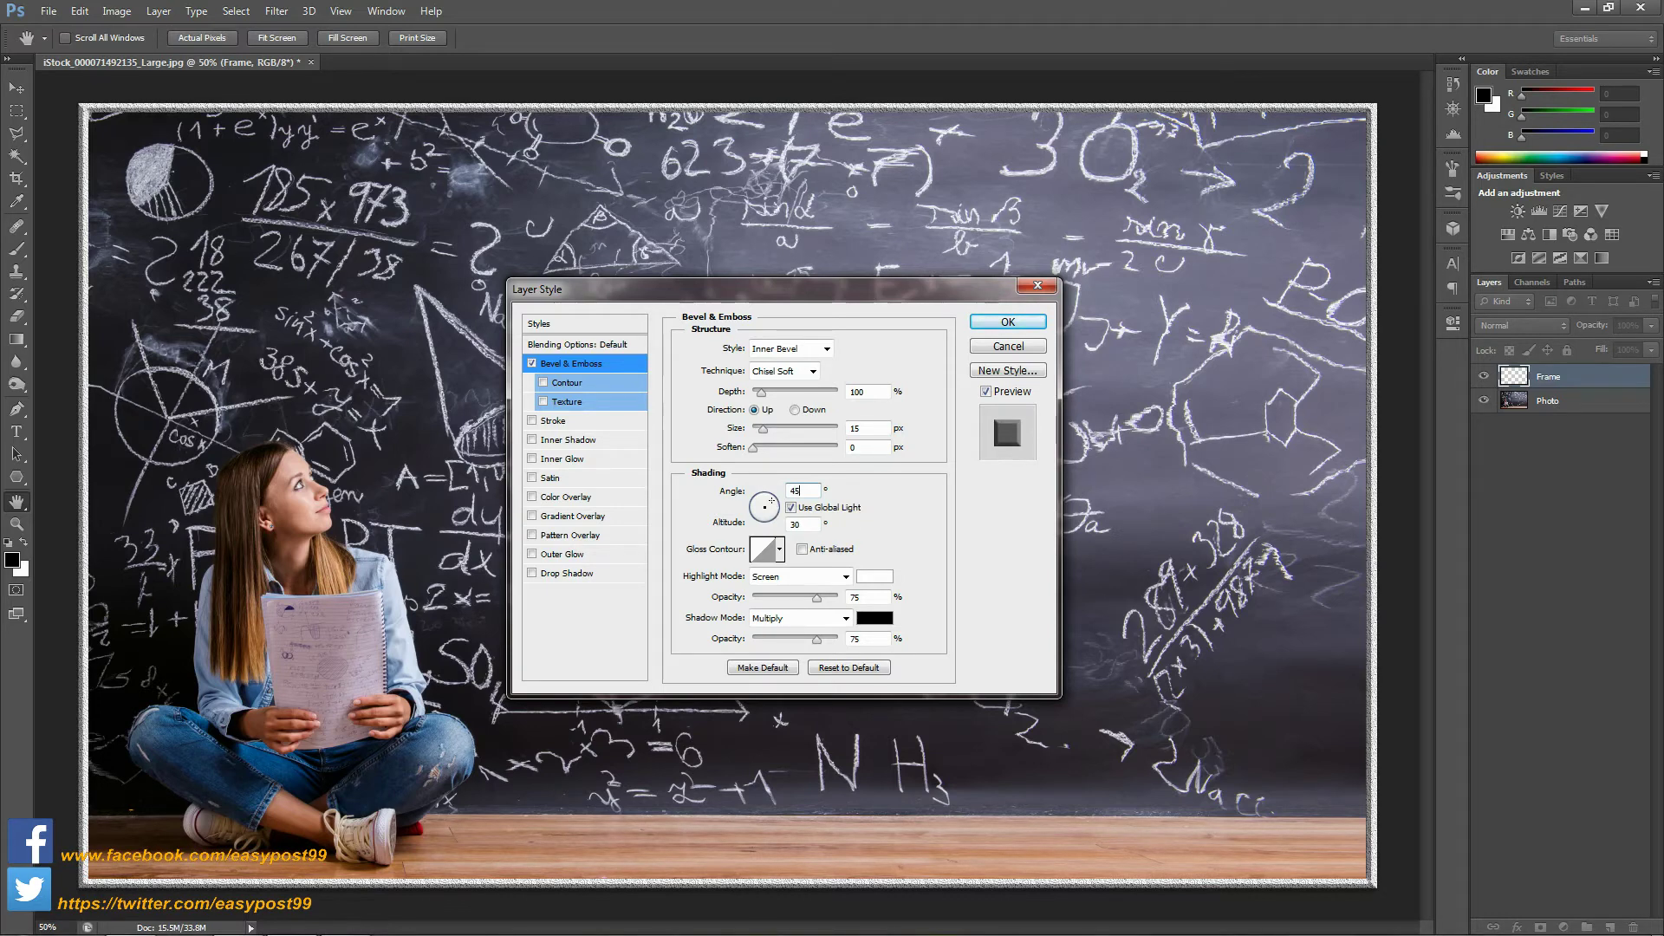
left_click(1008, 323)
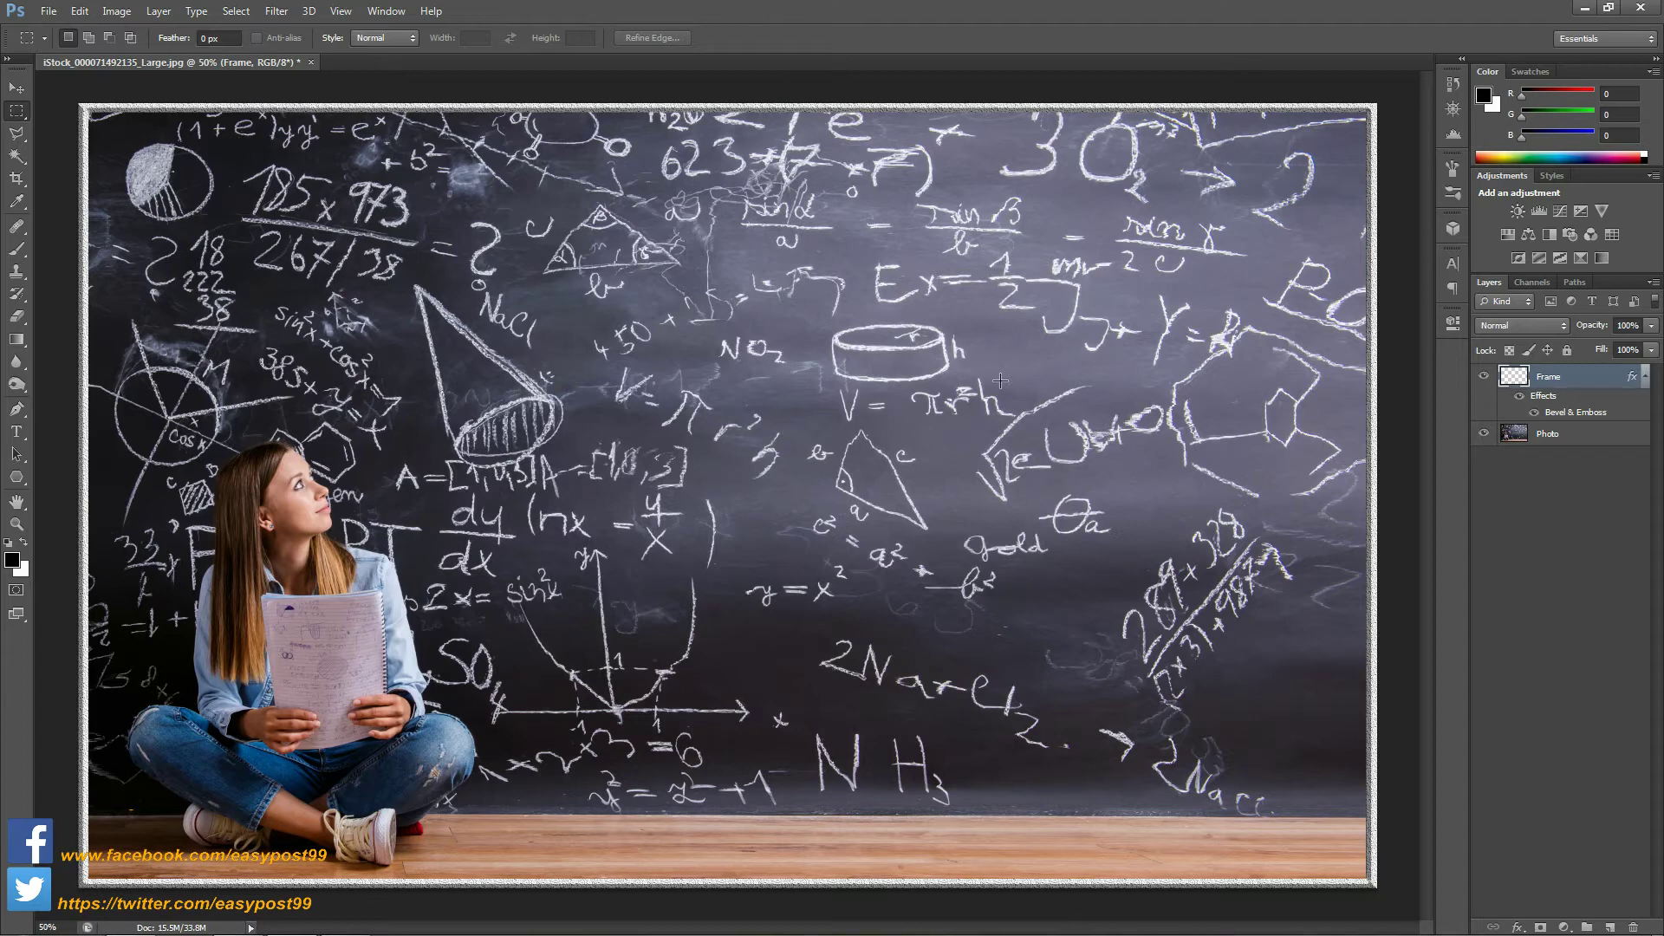
- Merge the frame onto the photo and duplicate the merged layer as Frame copy
key("ctrl+shift+e")
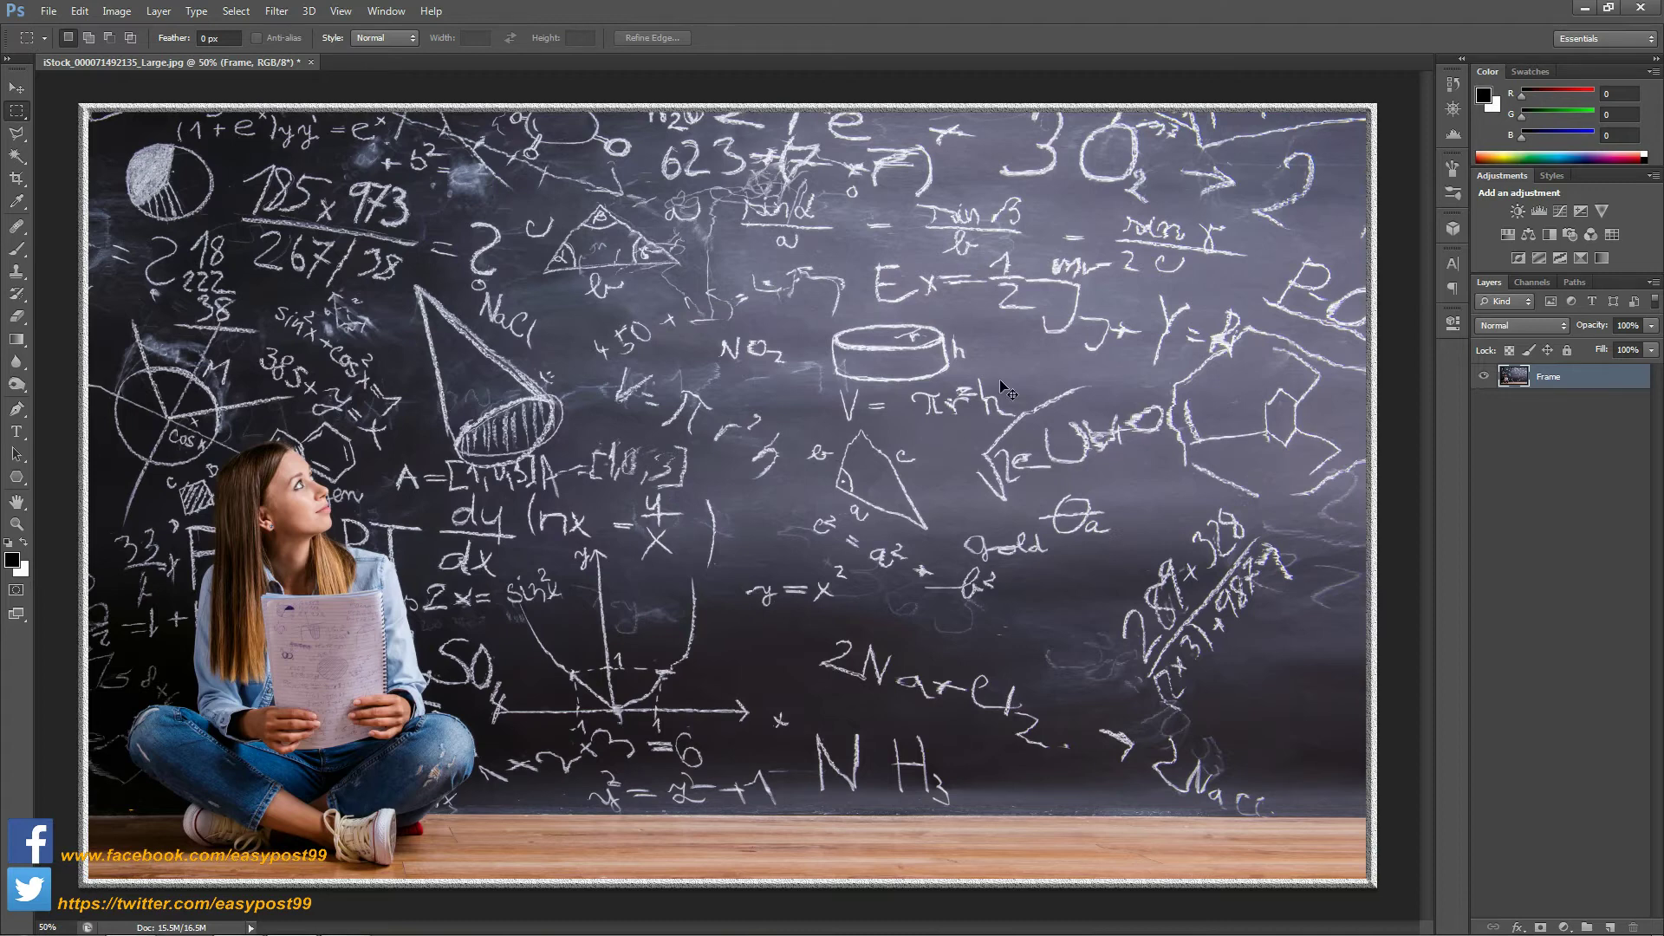
key("ctrl+j")
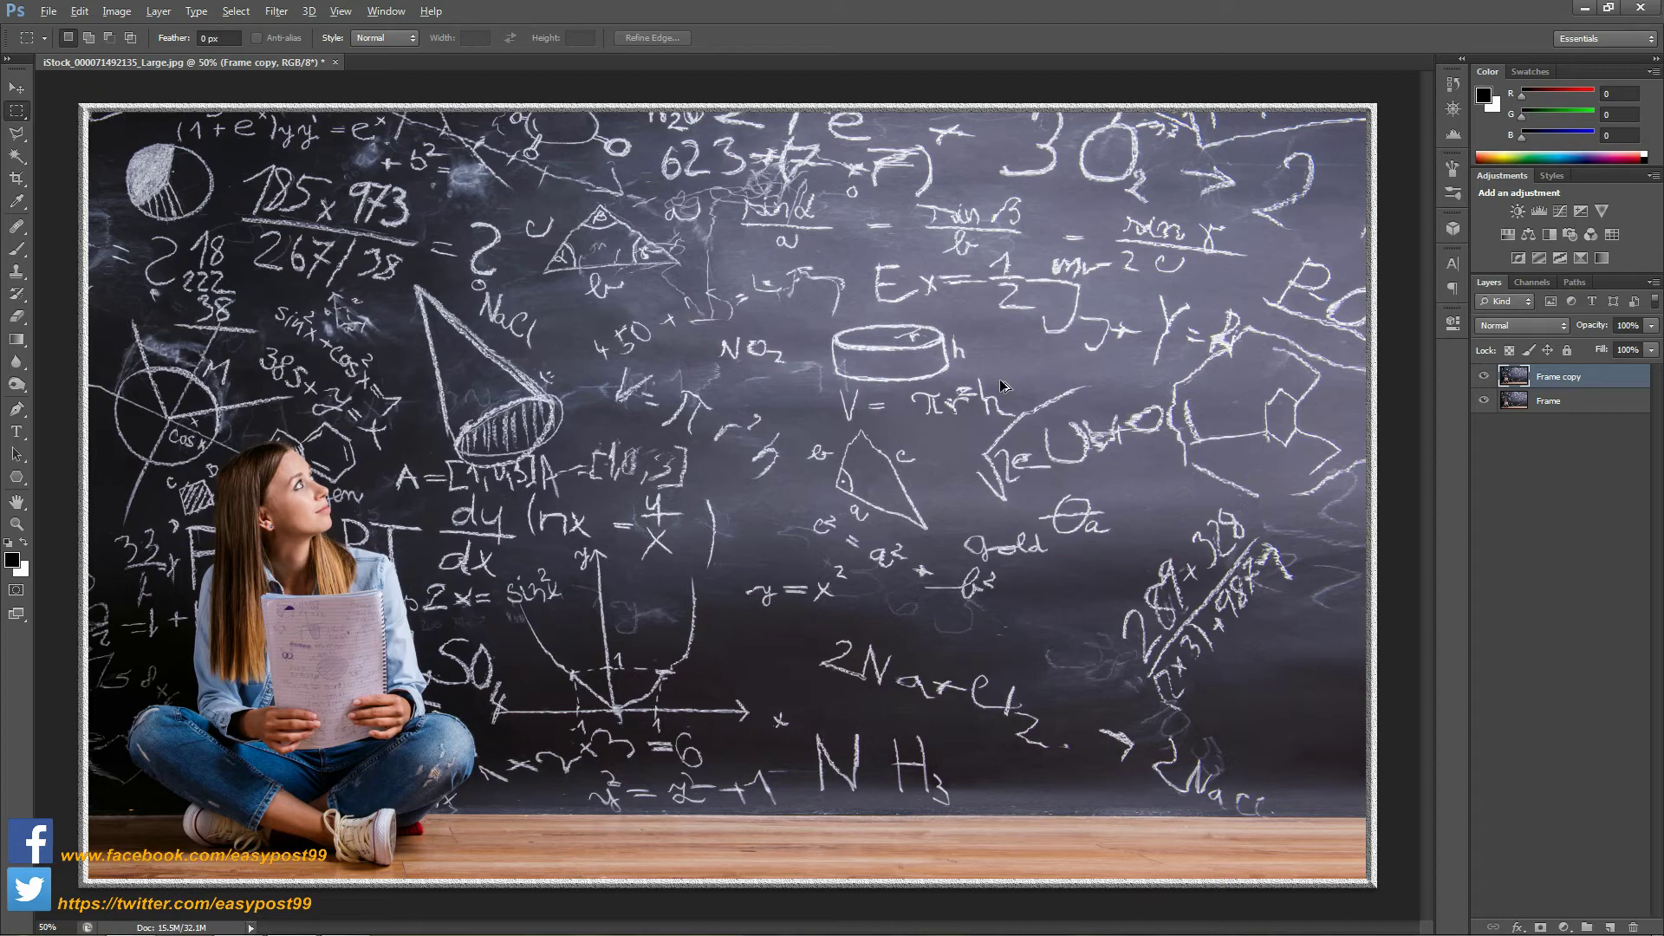
- Scale the framed-photo copy to about 71%, inset it at the upper right, and merge it
key("ctrl+t")
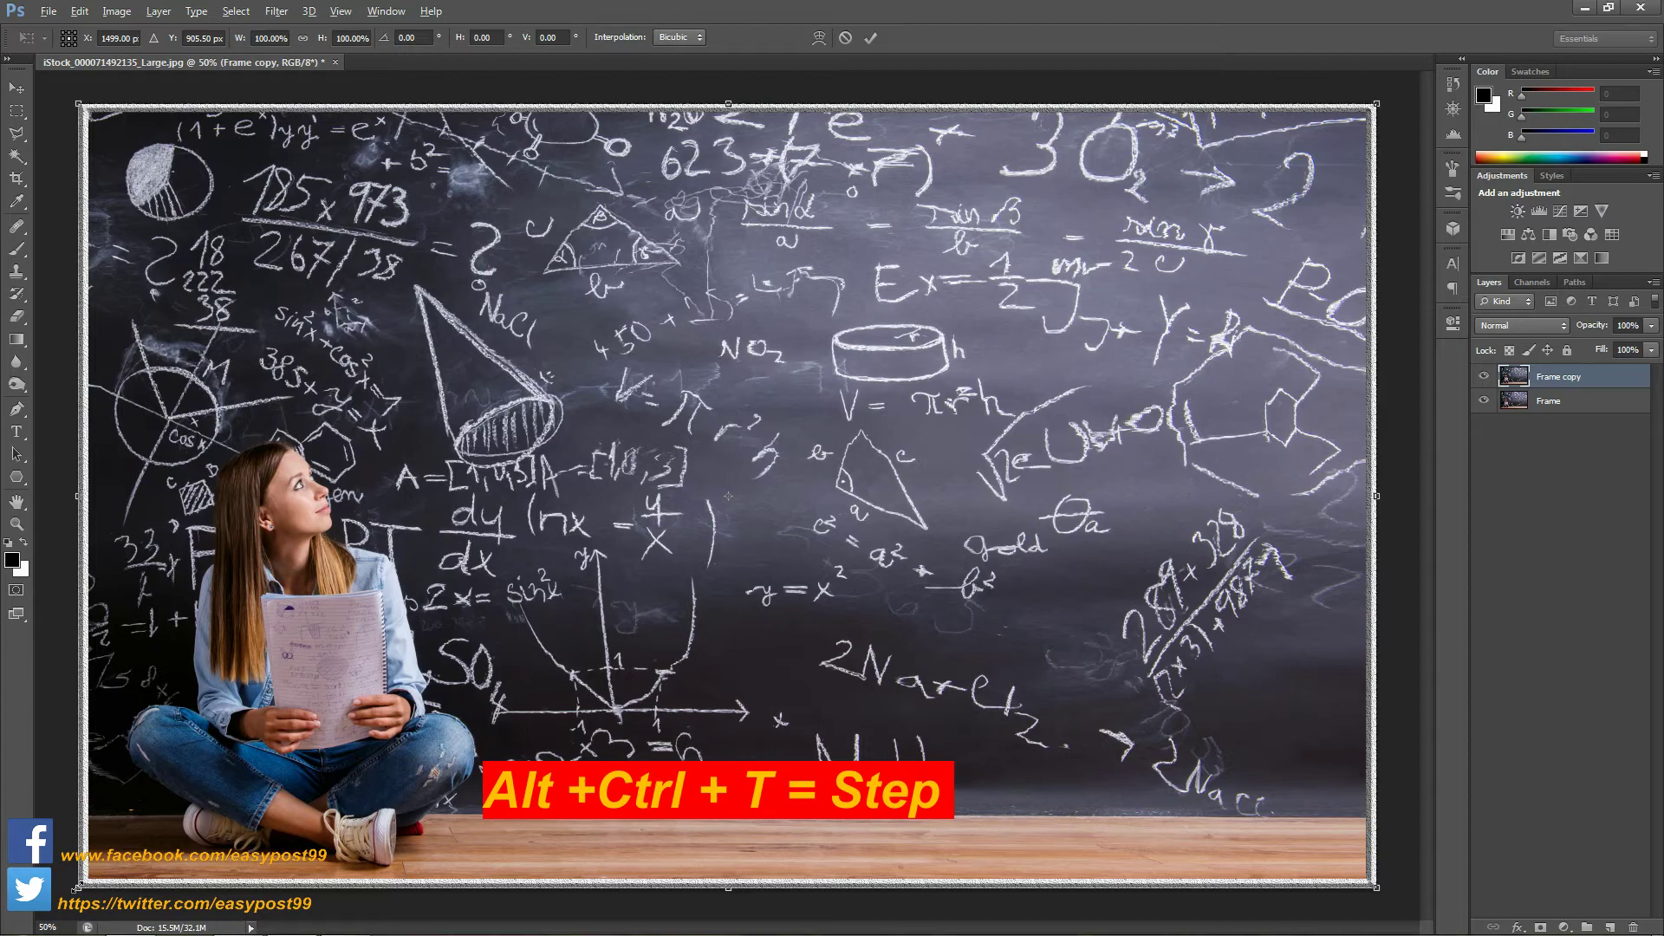
left_click_drag(77, 887, 447, 687)
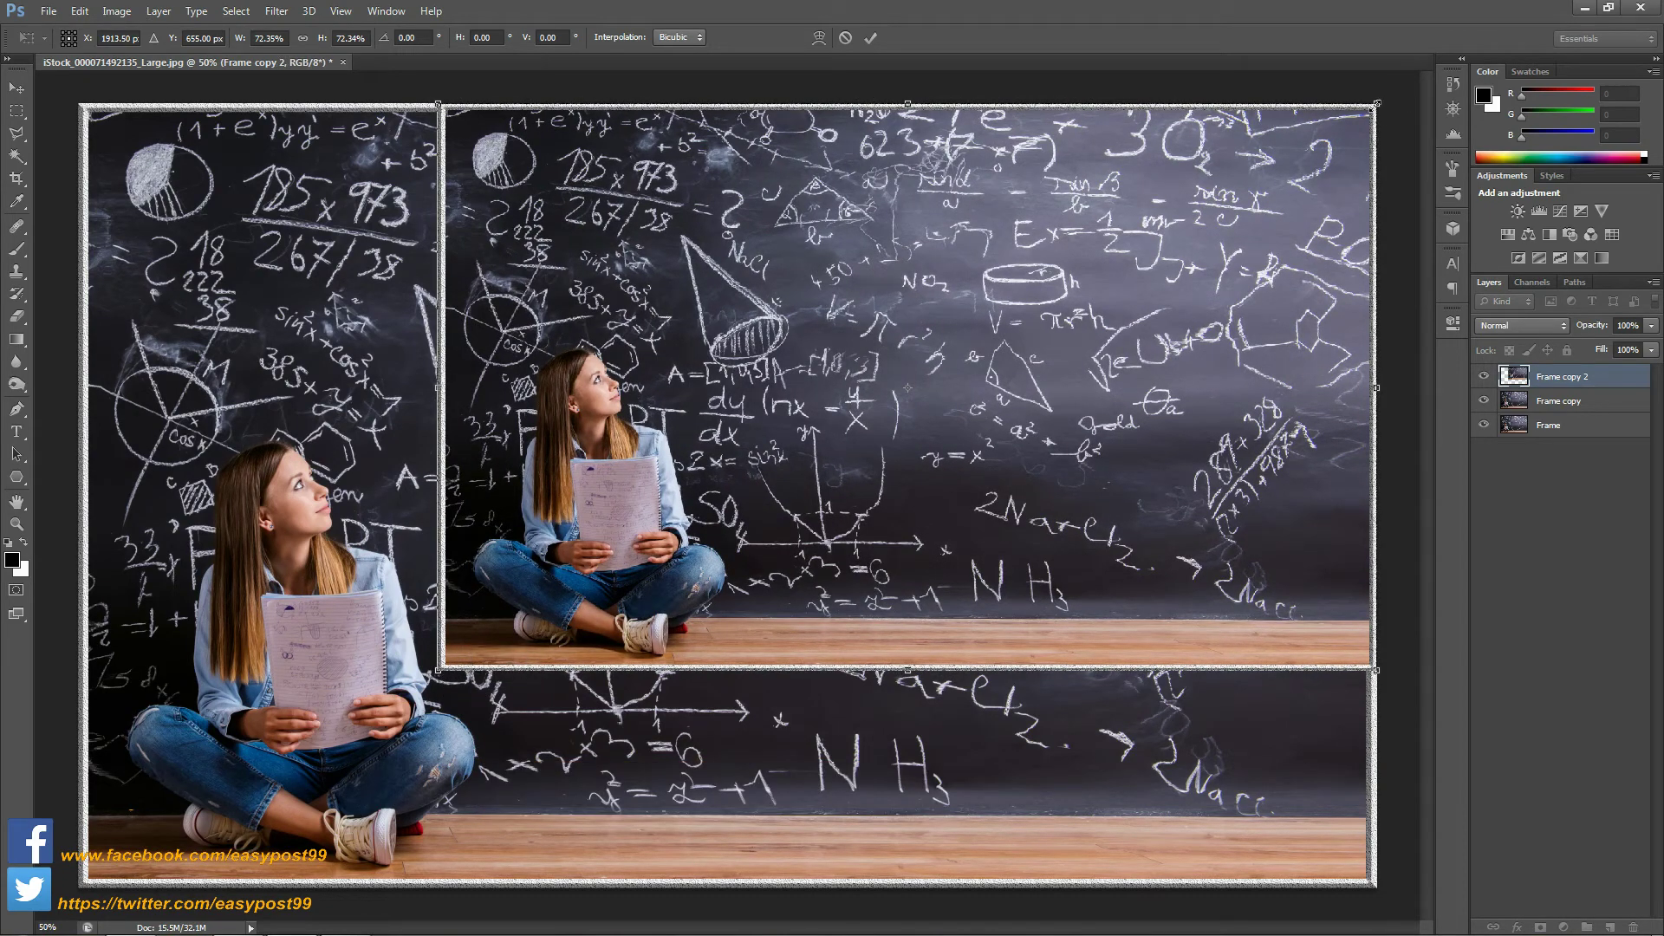
left_click_drag(1376, 104, 1366, 111)
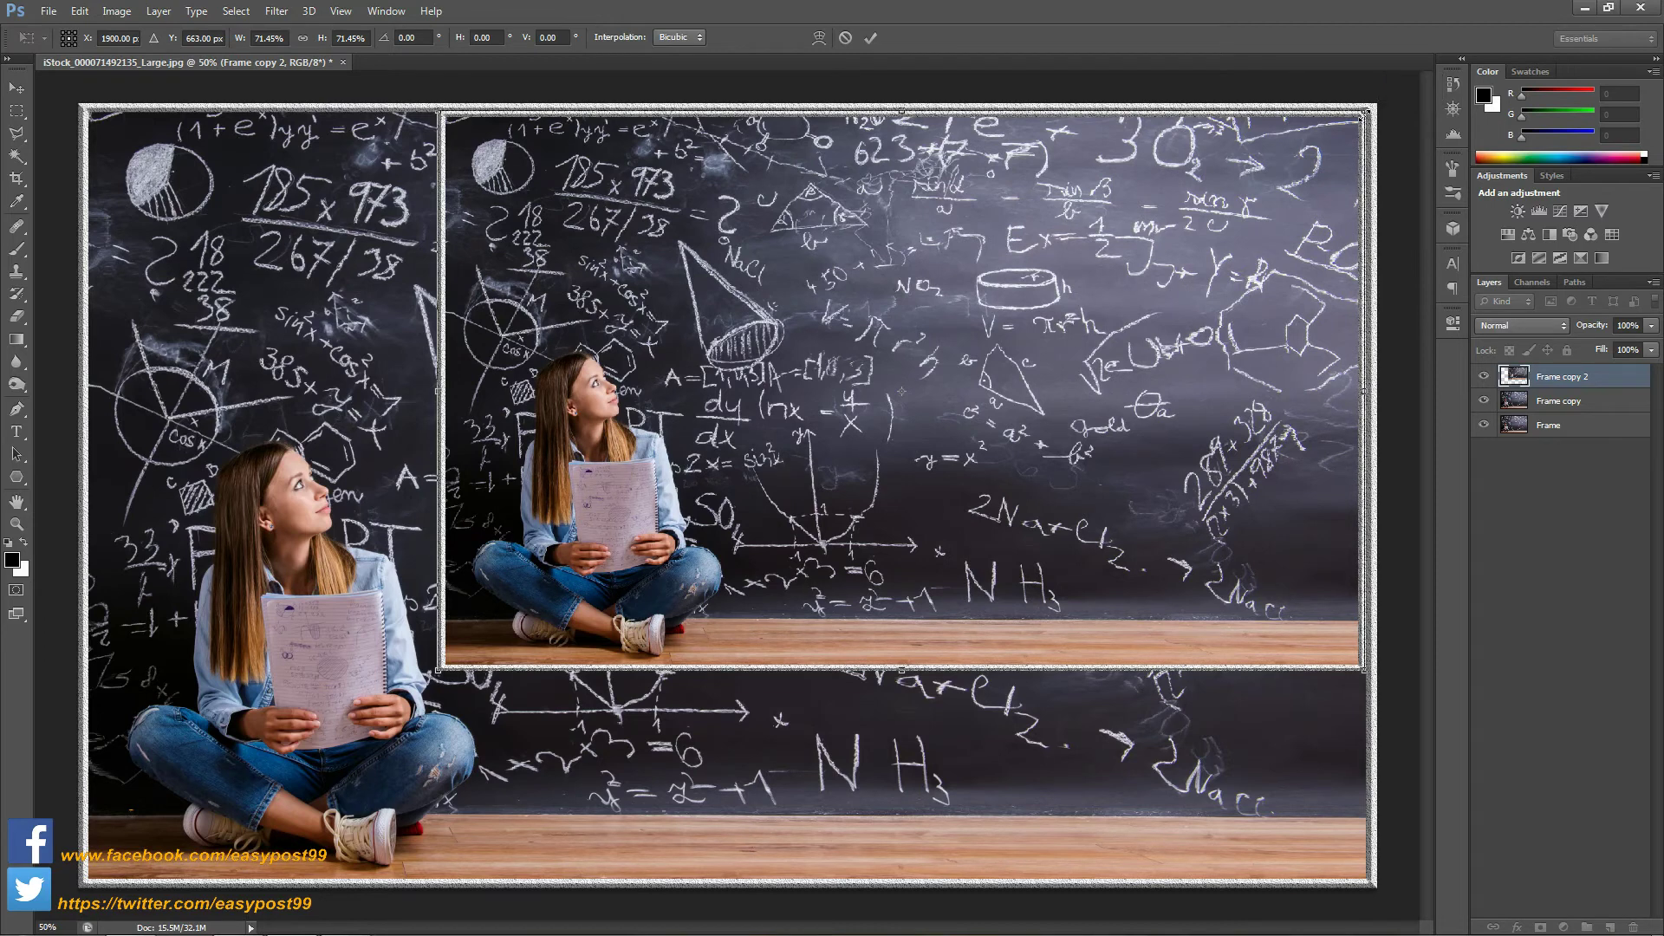
left_click(870, 38)
key("ctrl+e")
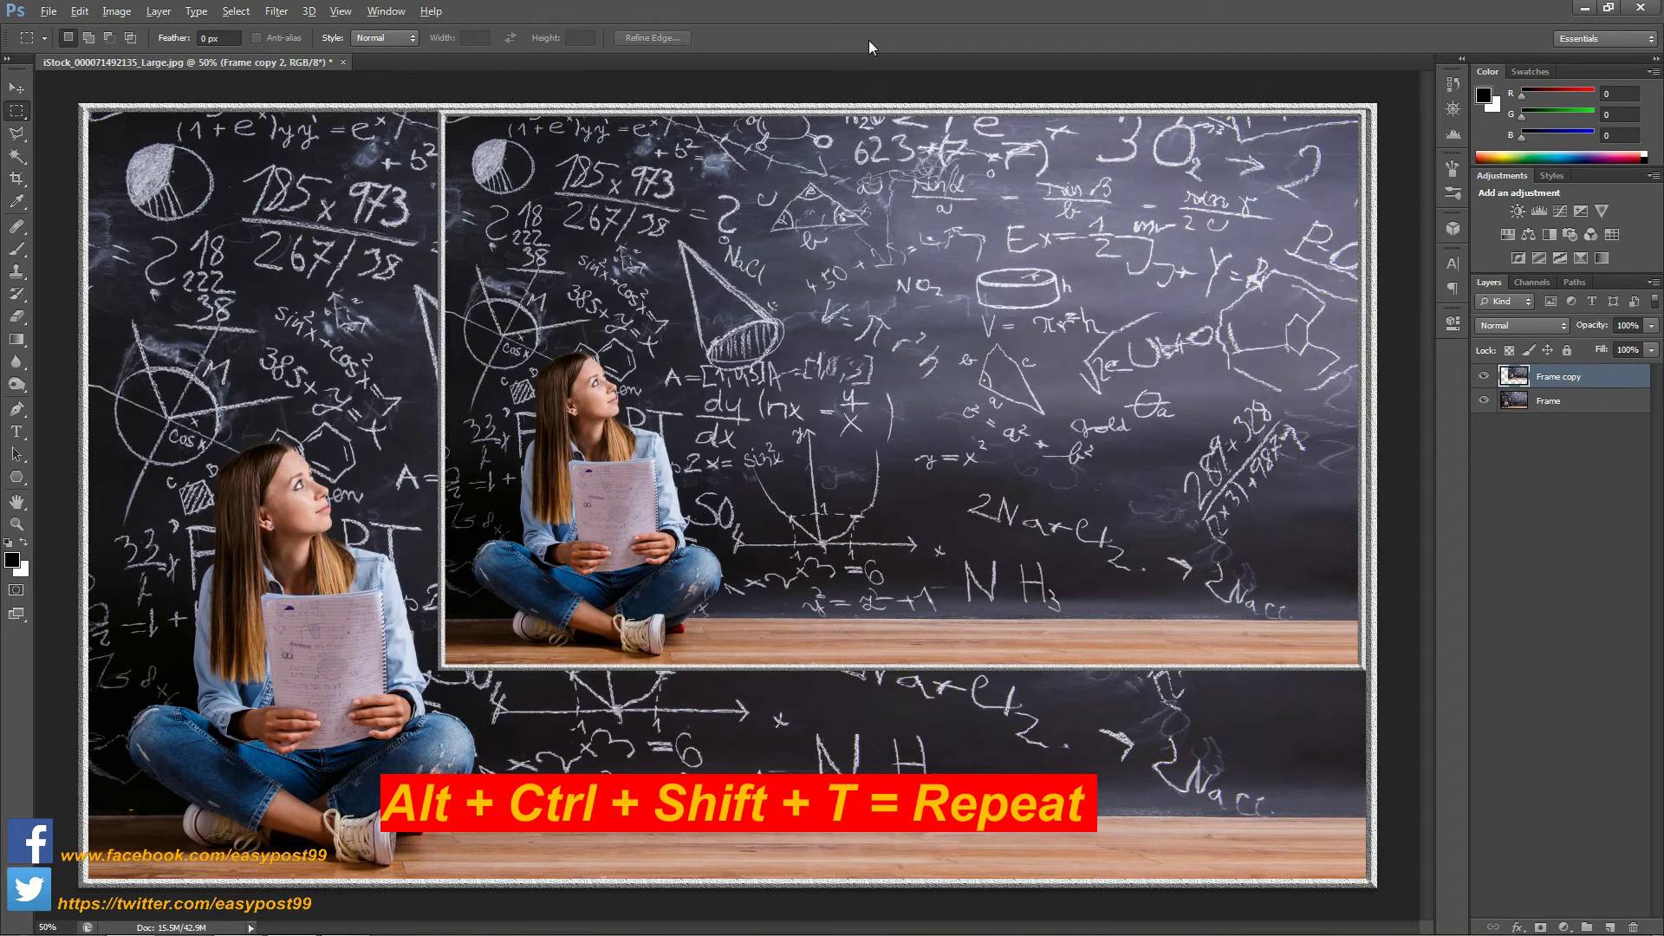
- Repeat the shrink transform for more nested copies, then merge all frame layers into Frame copy 15
key("ctrl+alt+shift+t")
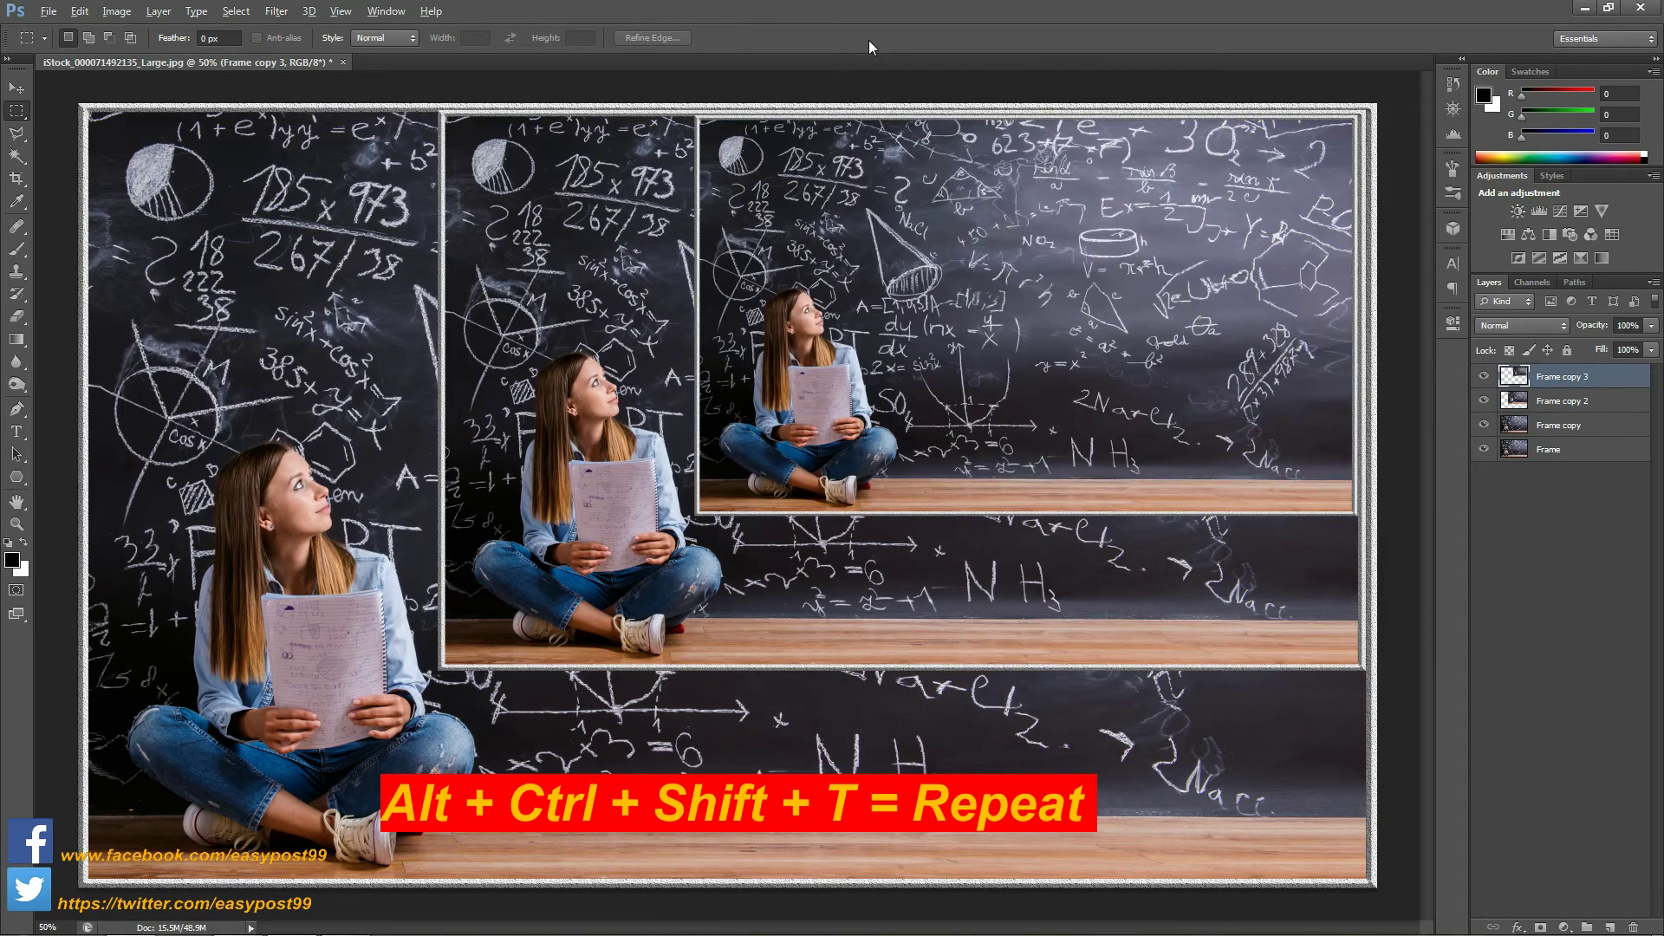
key("ctrl+alt+shift+t")
key("ctrl+alt+shift+t")
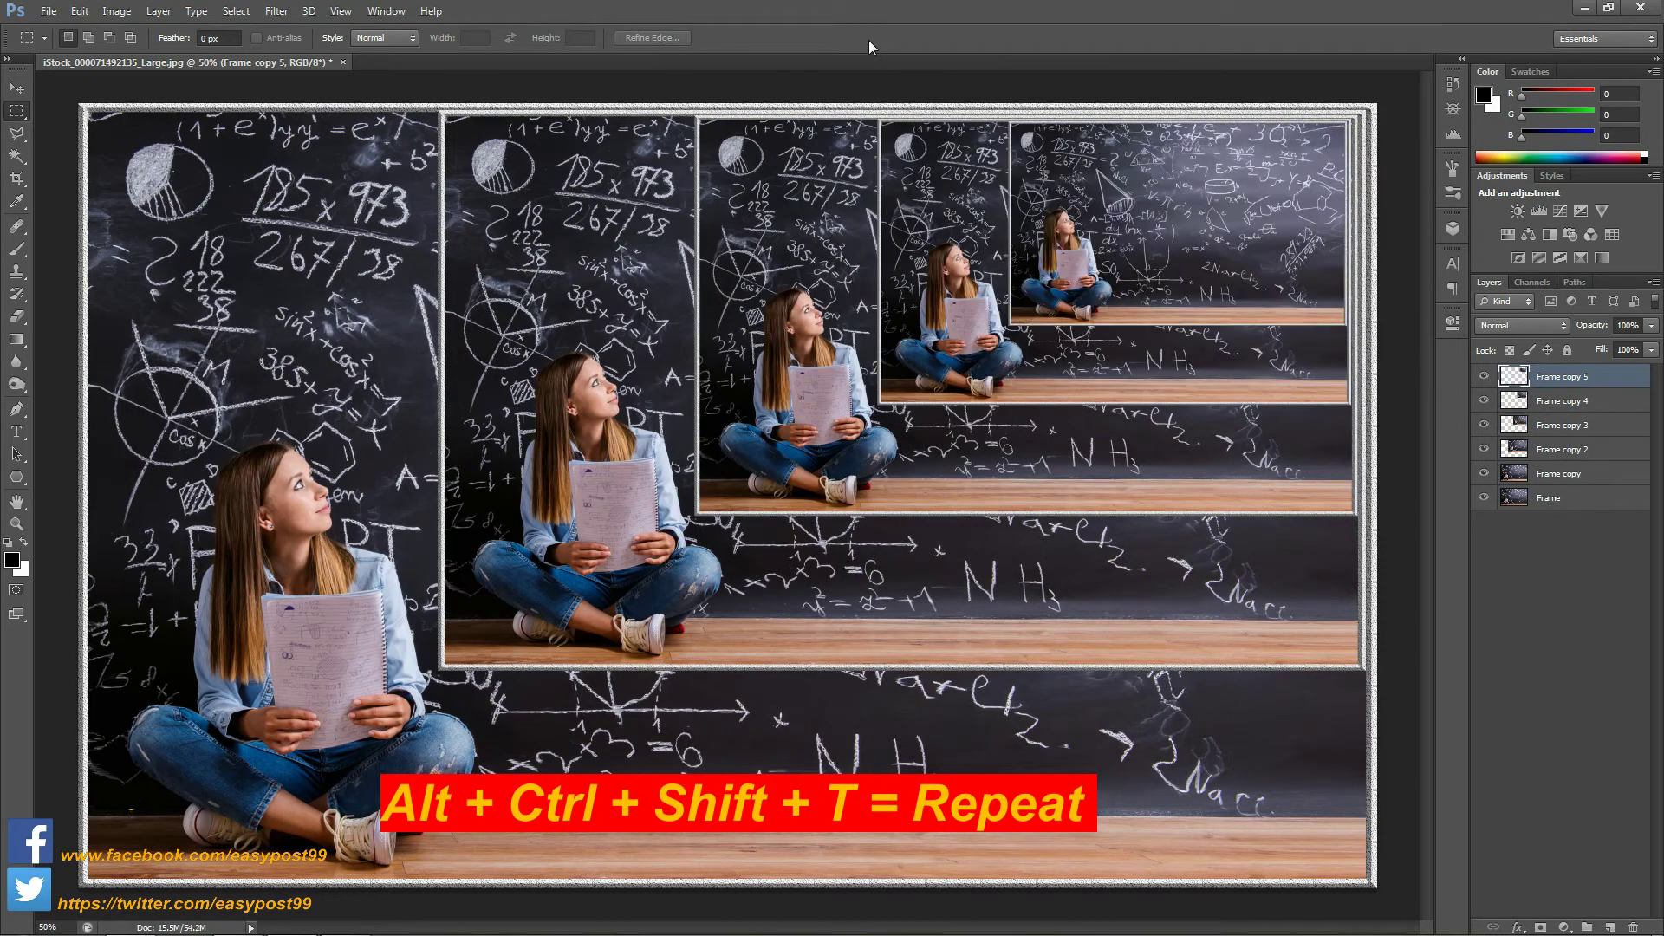
key("ctrl+alt+shift+t")
key("ctrl+alt+shift+t")
key("ctrl+alt+shift+t")
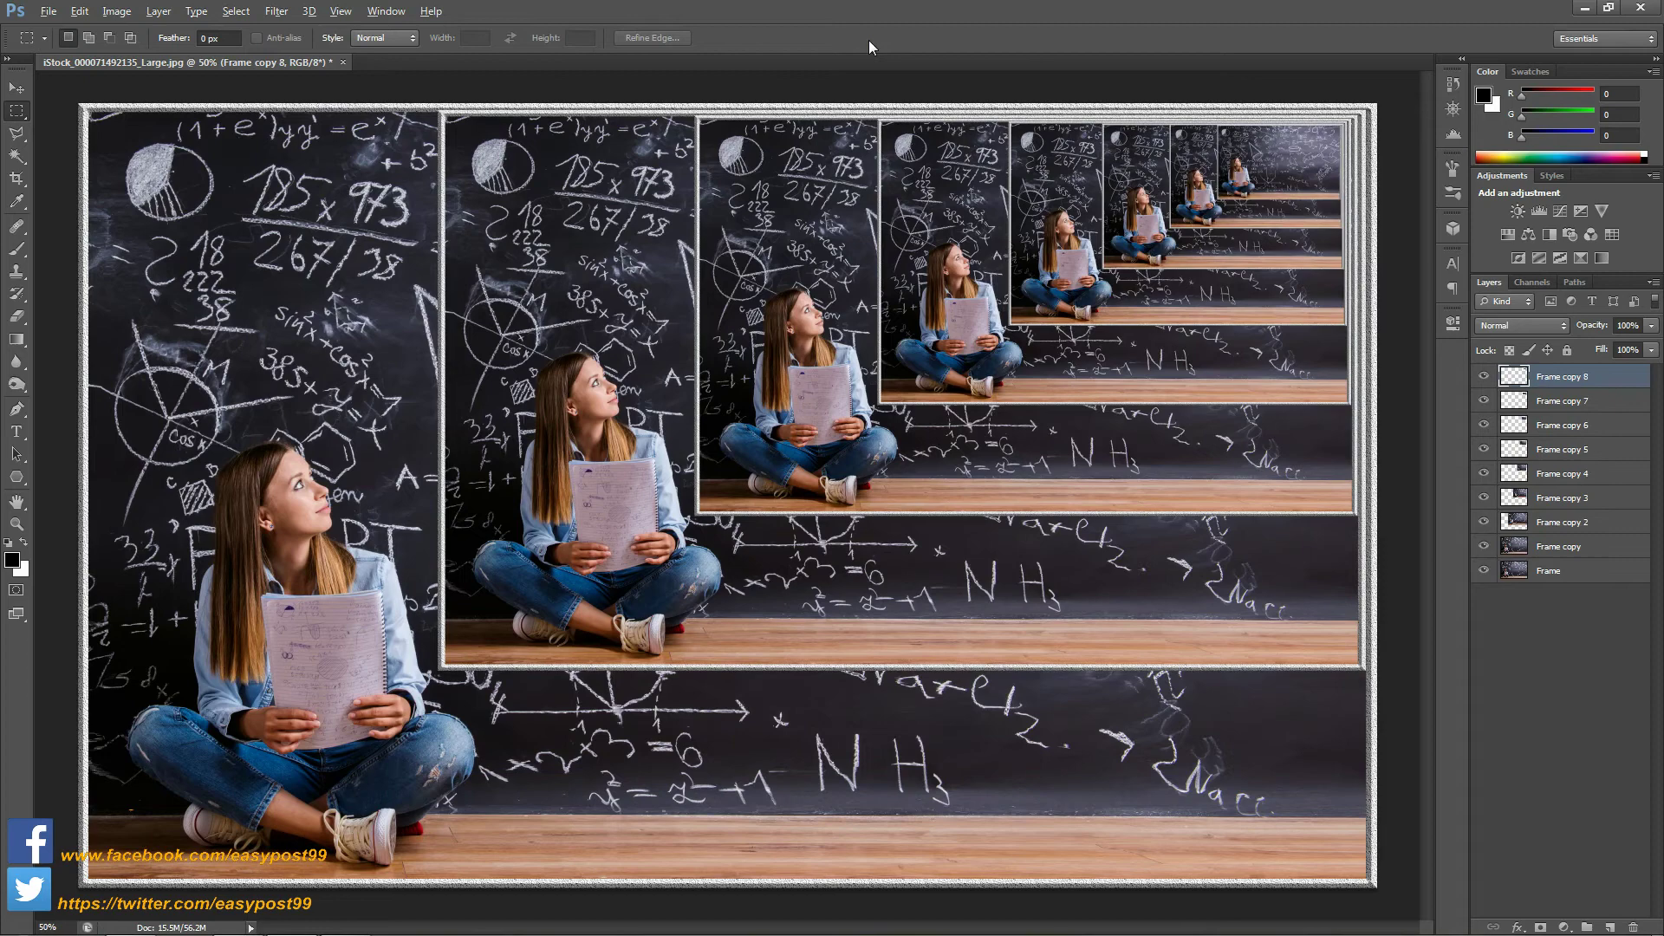
key("ctrl+alt+shift+t")
key("ctrl+alt+shift+t")
key("ctrl+alt+shift+t")
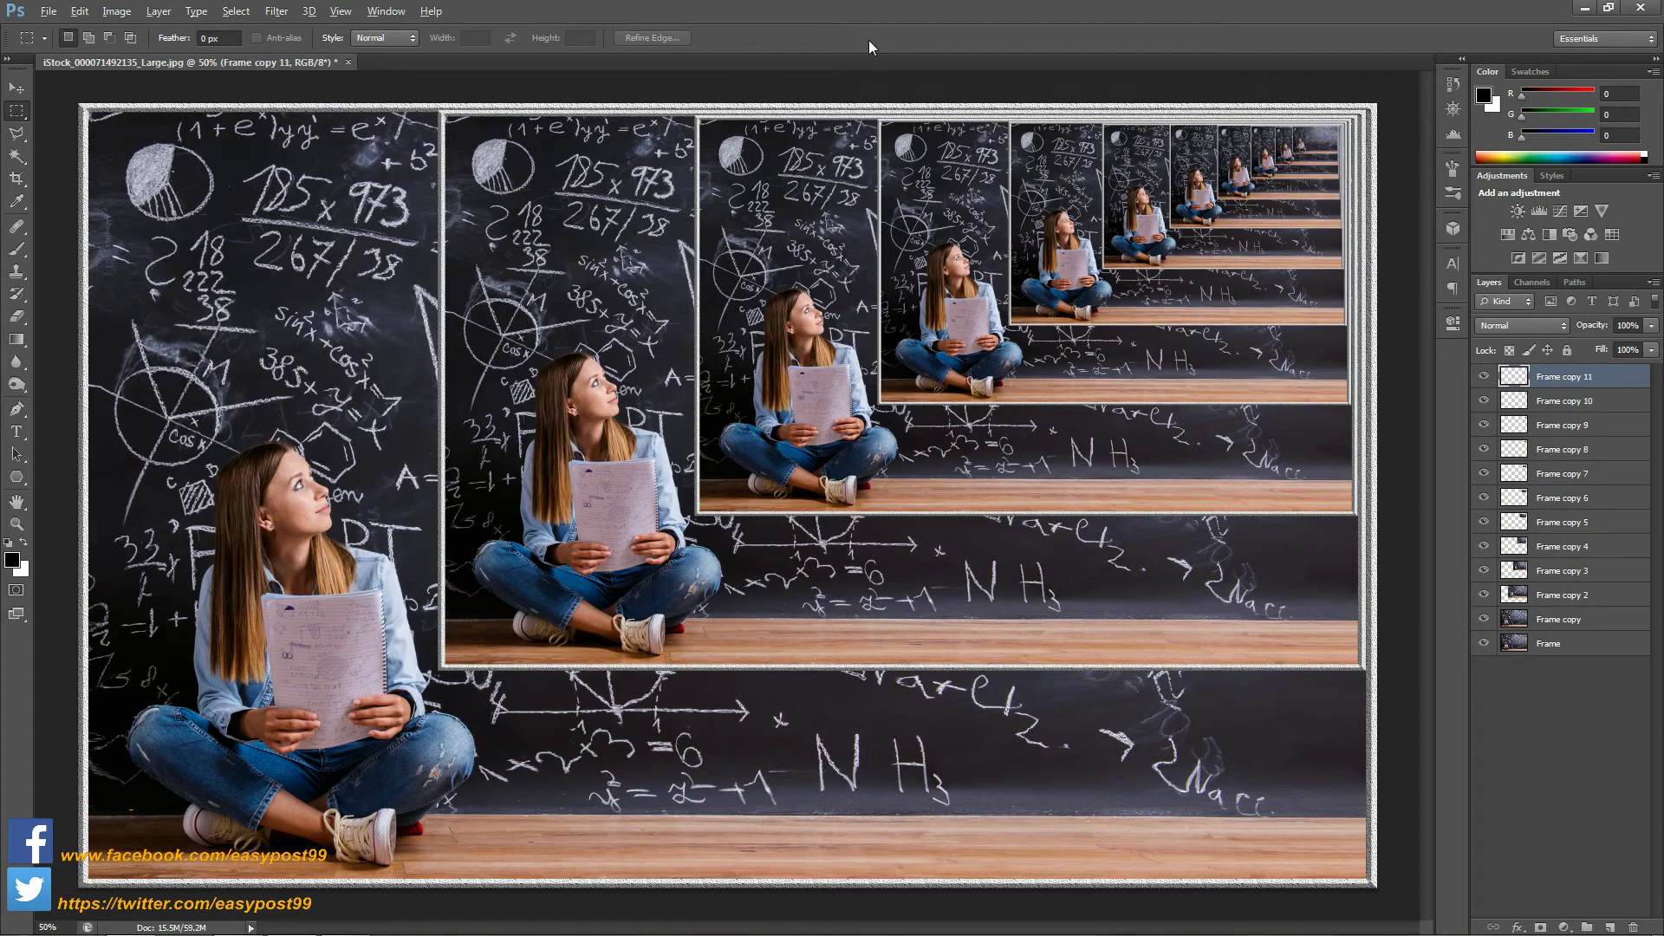
key("ctrl+alt+shift+t")
key("ctrl+alt+shift+t")
key("ctrl+alt+shift+t")
key("ctrl+alt+shift+t")
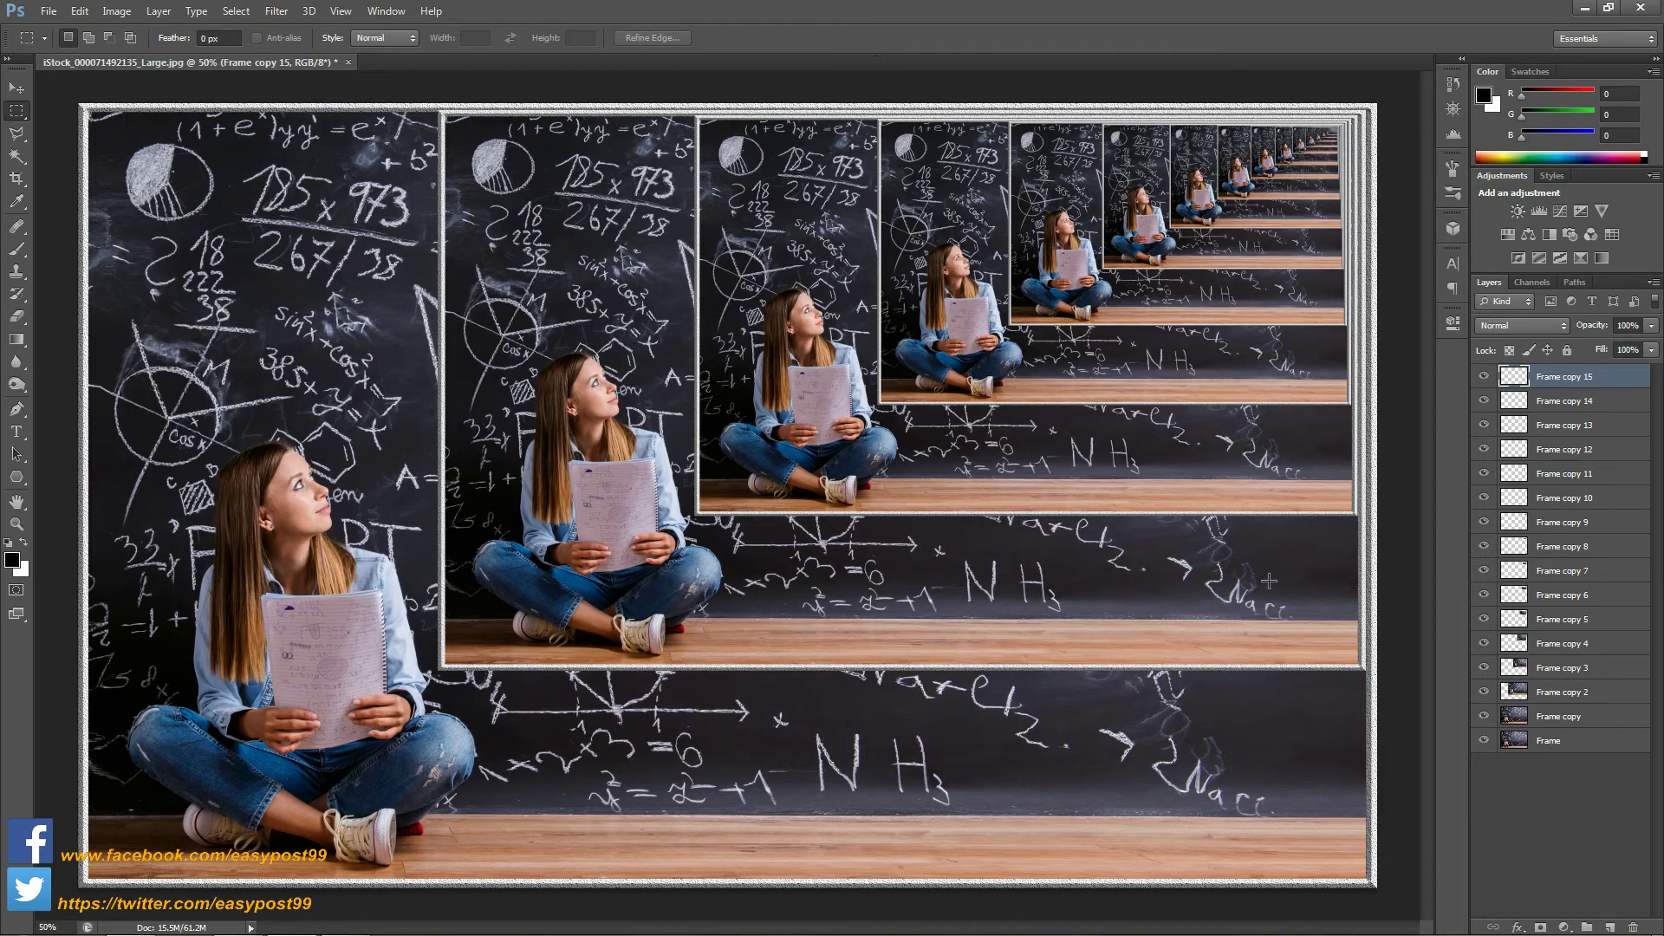
left_click(1587, 750, "shift")
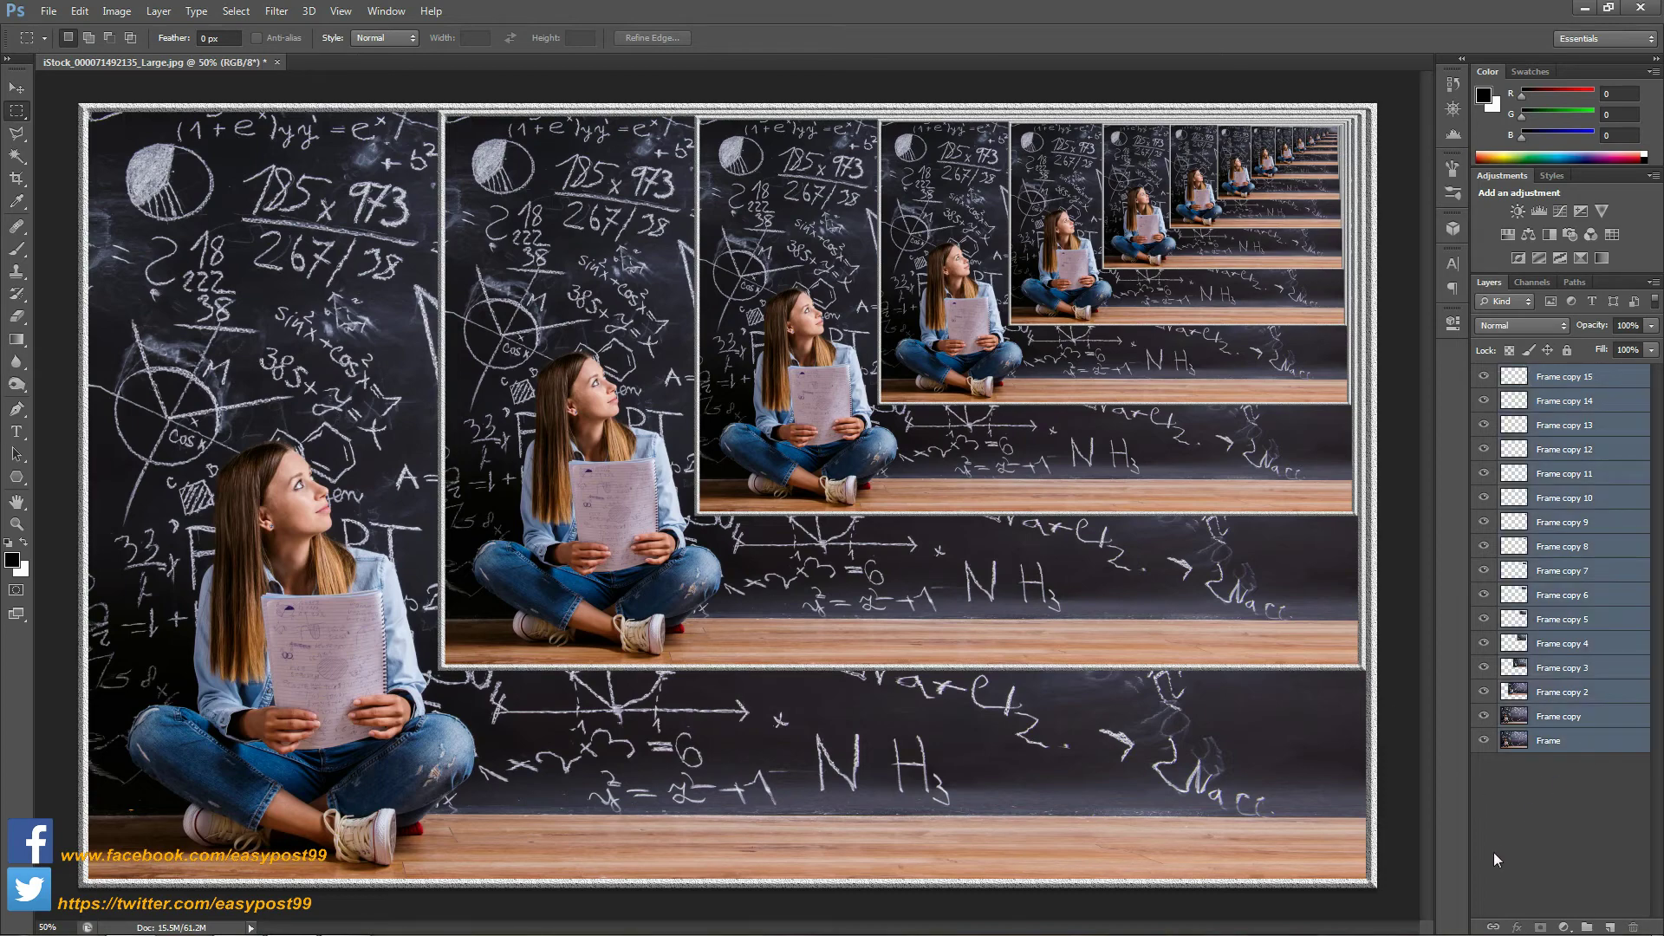
key("ctrl+e")
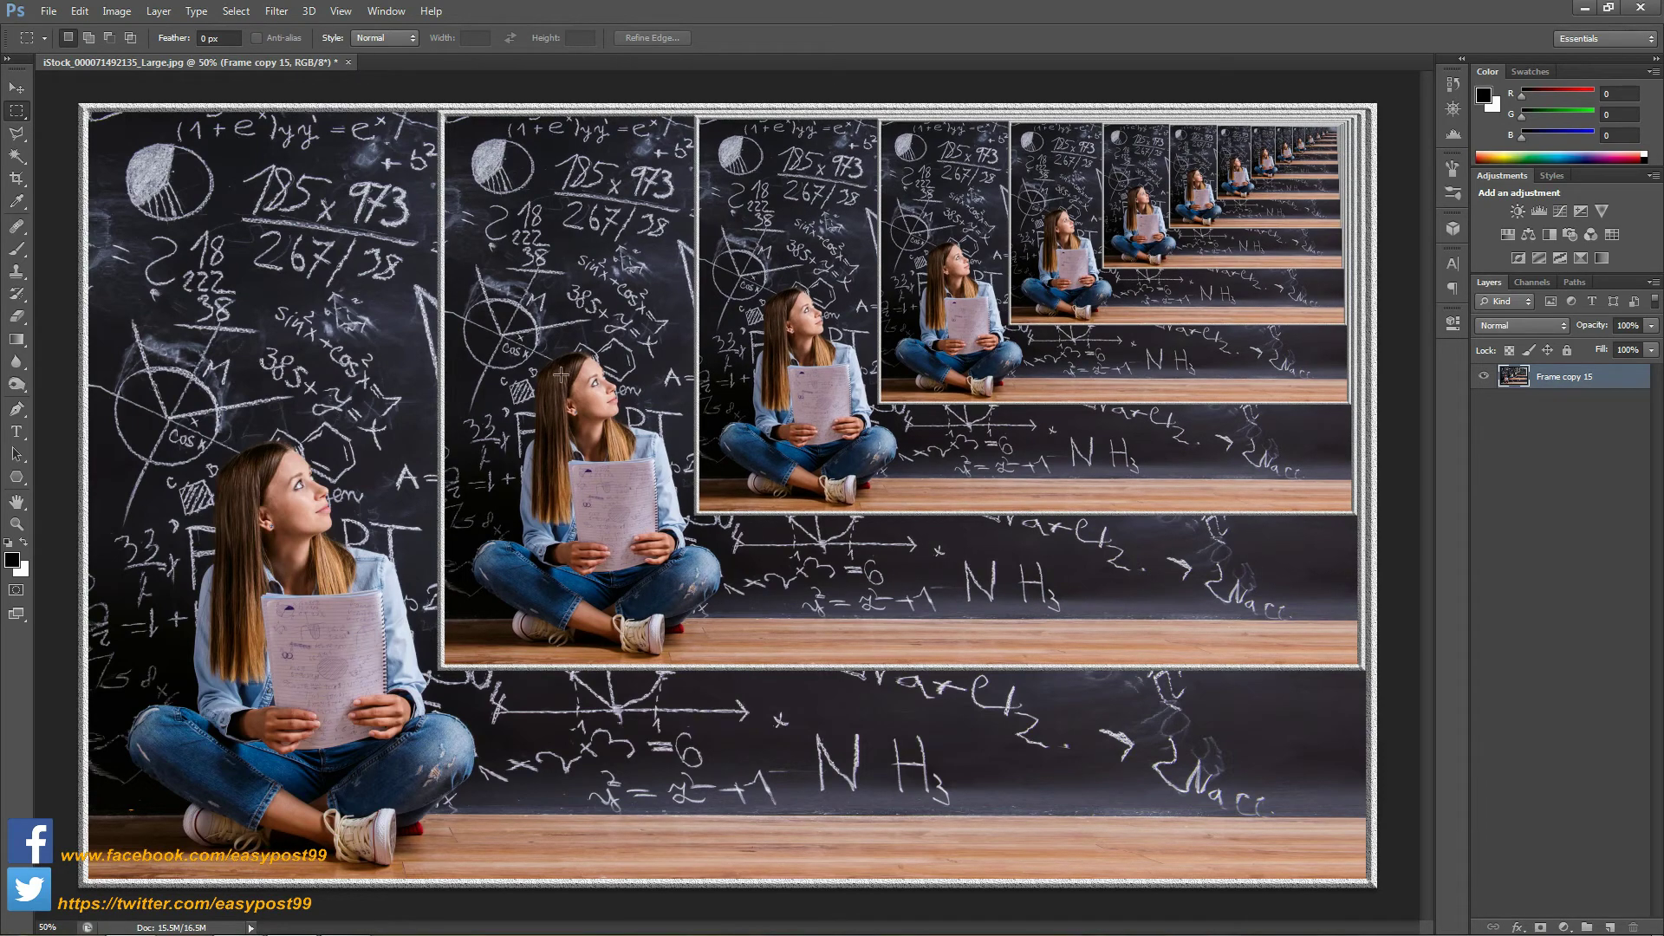
- Apply Unsharp Mask to Frame copy 15 with Amount 110%, Radius 1.0 px, Threshold 0
left_click(277, 10)
mouse_move(351, 267)
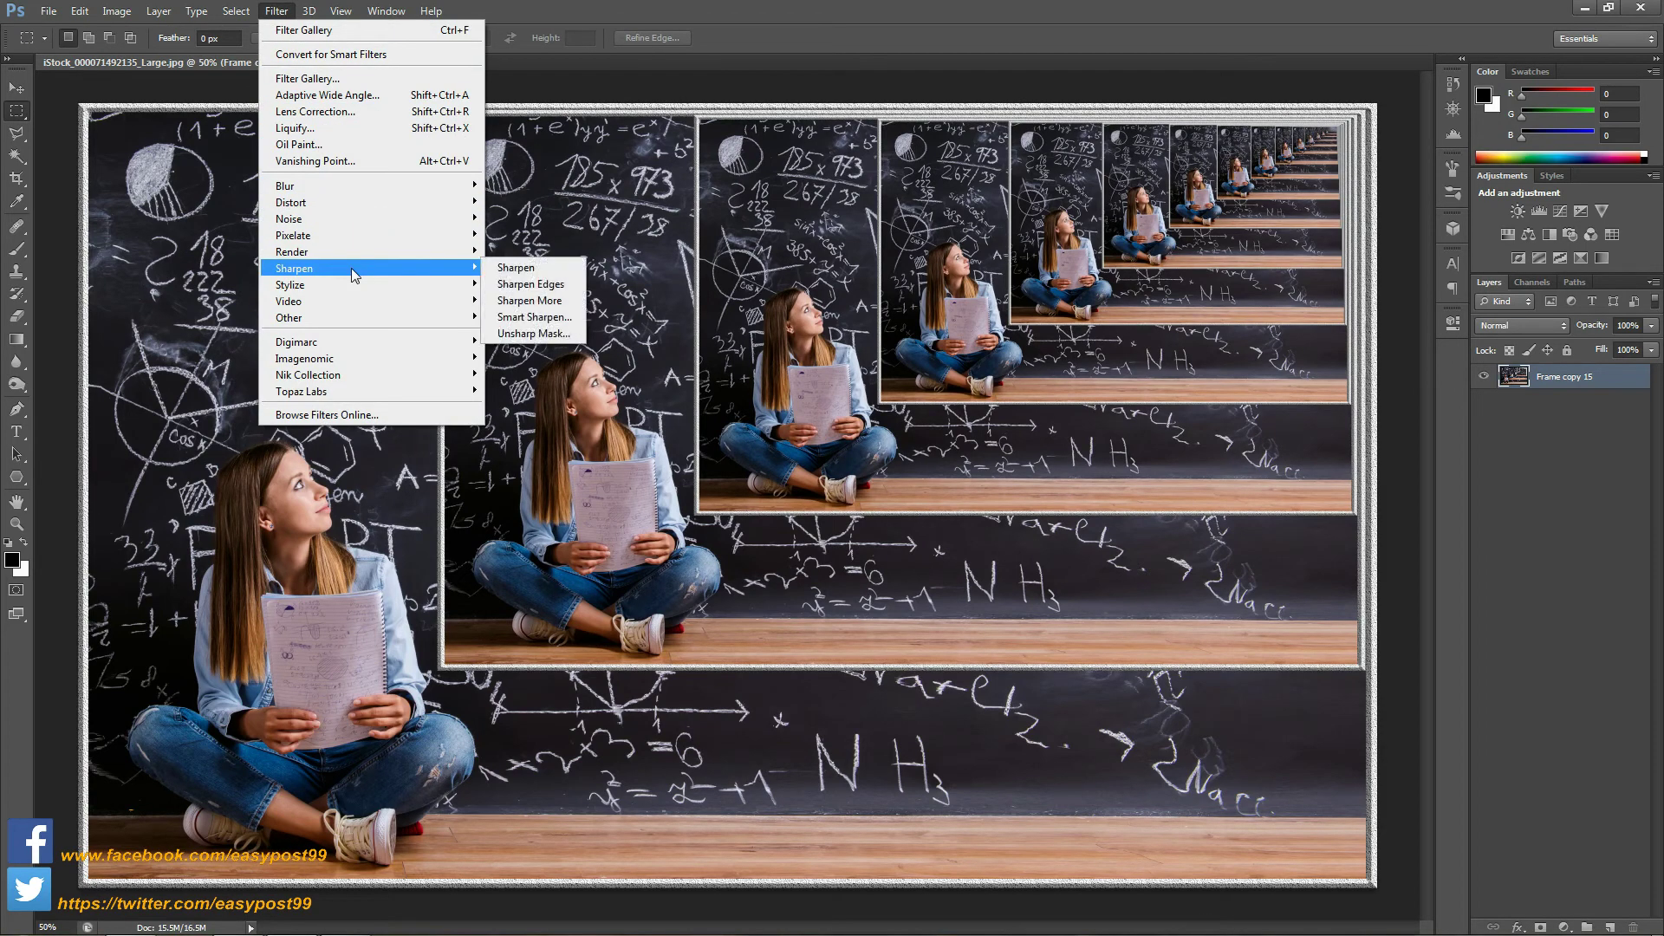
left_click(546, 334)
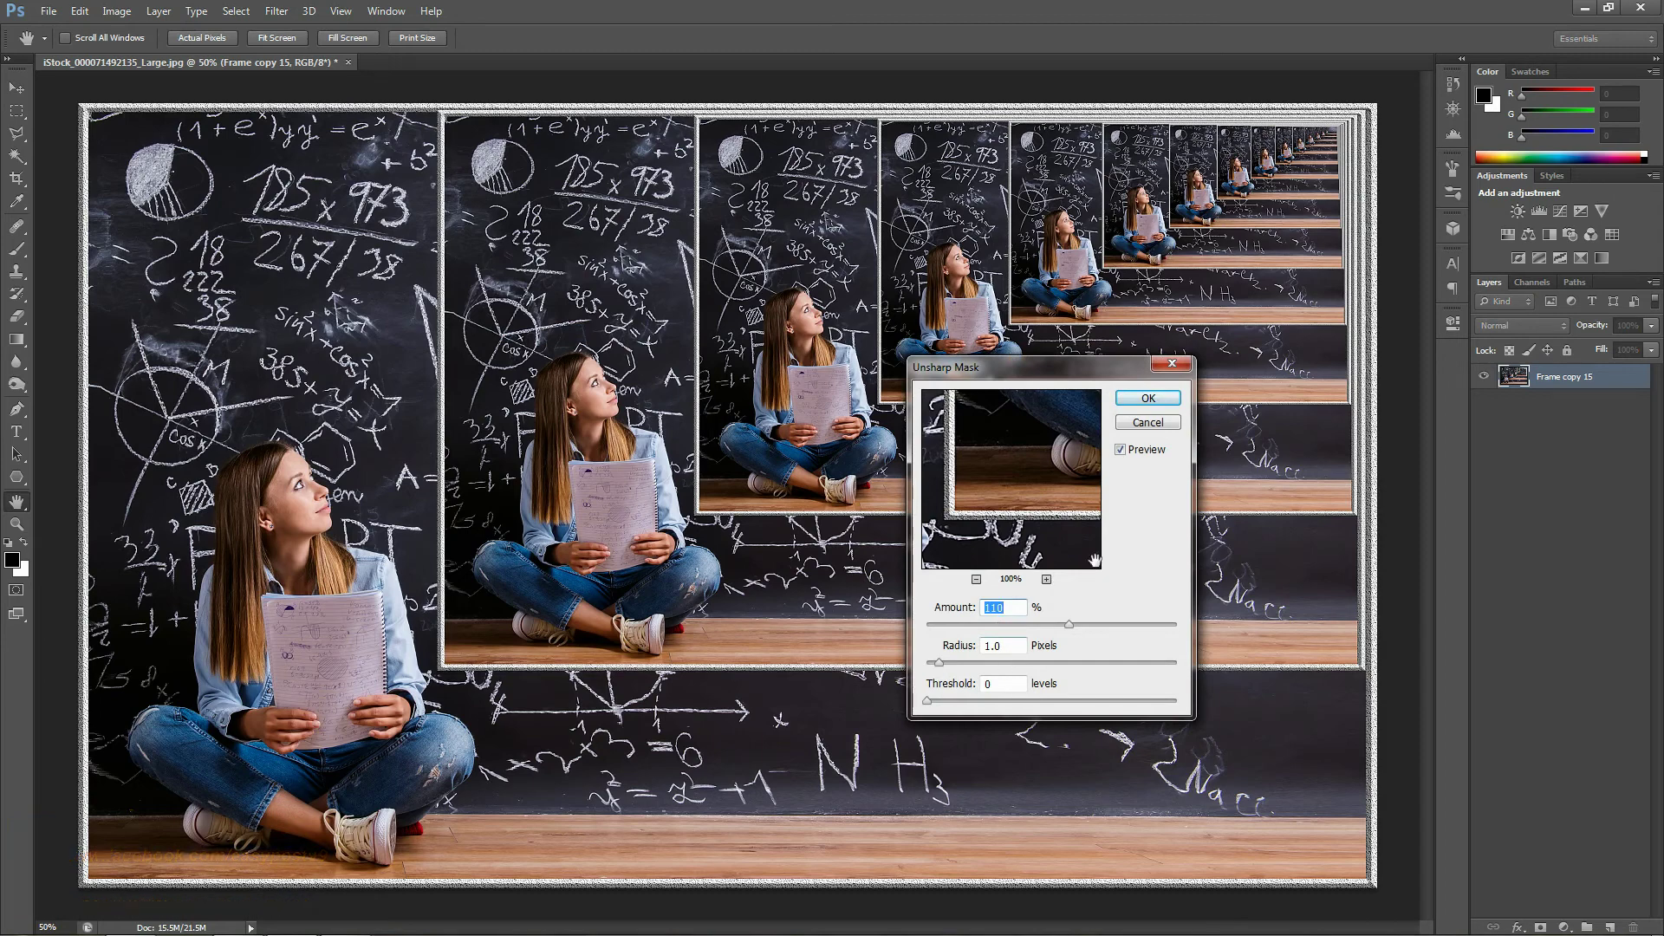
left_click(1131, 397)
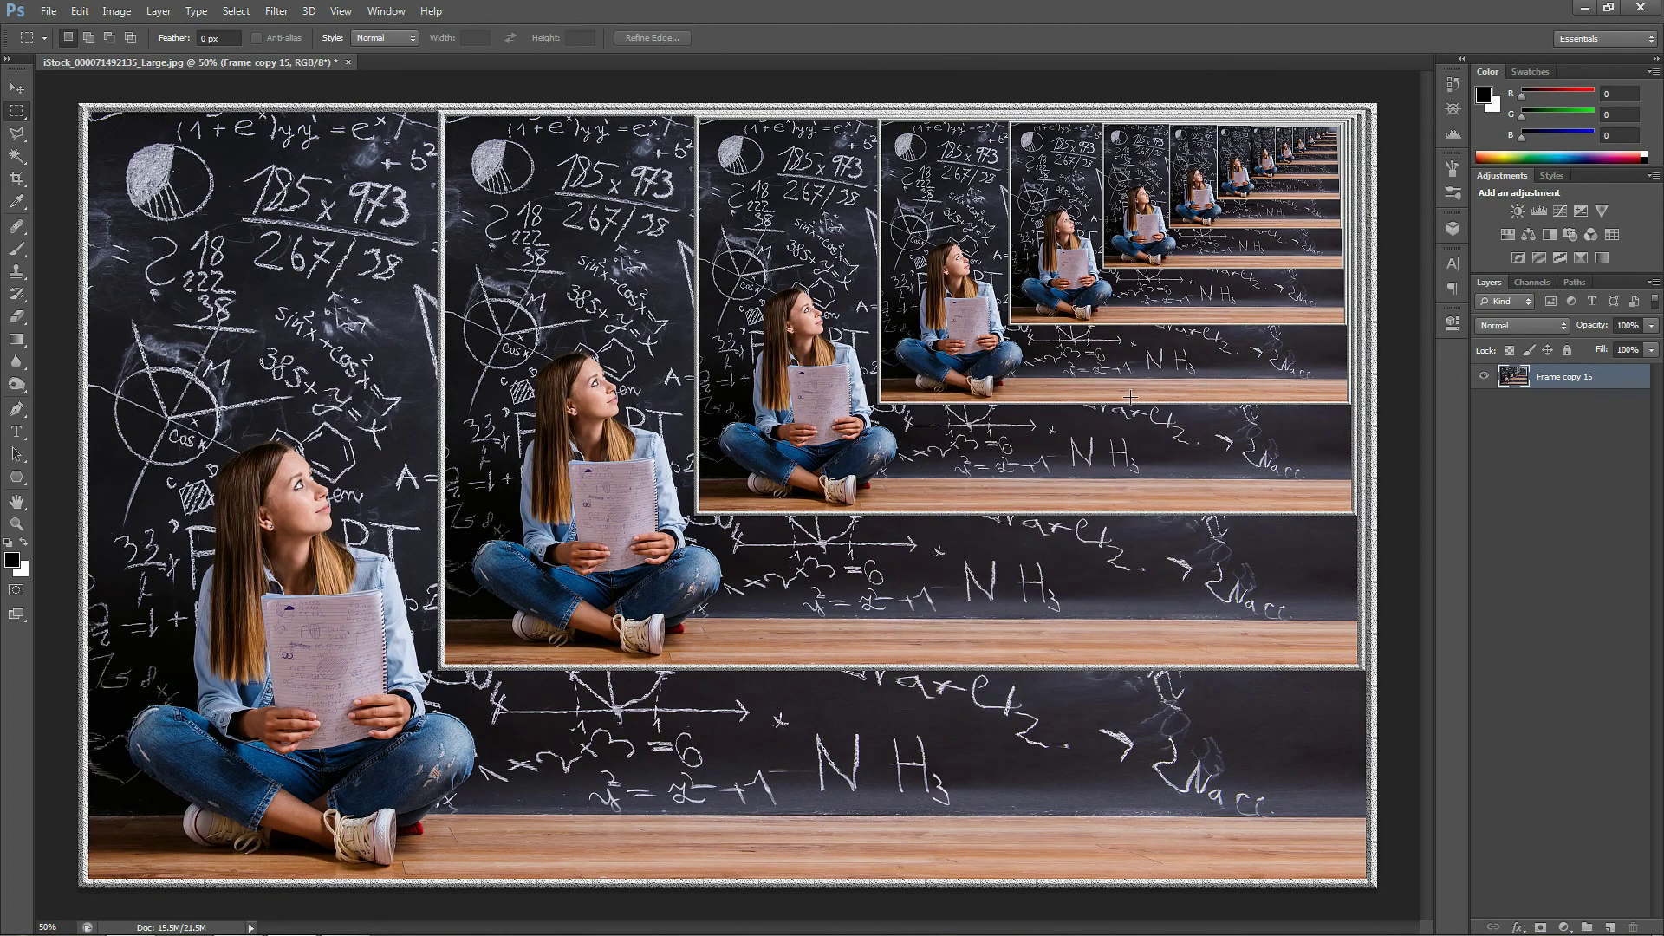